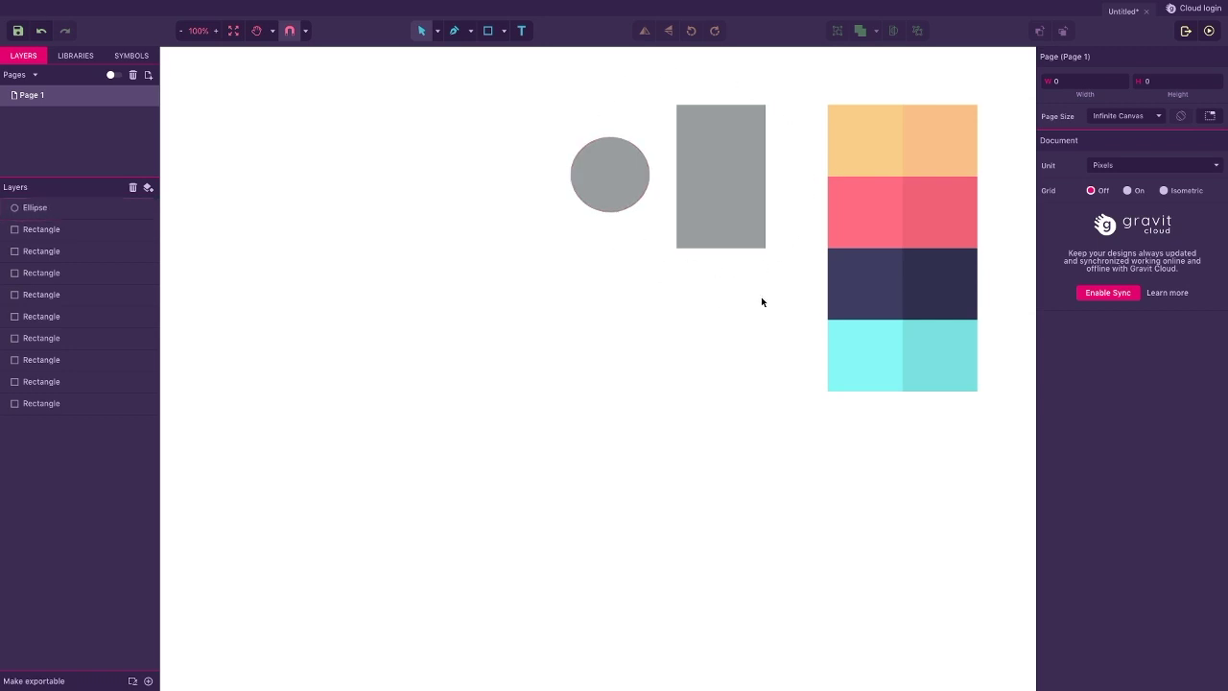
# Duplicate the grey rectangle and move the copy down and to the left.
pyautogui.moveTo(810, 85); pyautogui.dragTo(993, 401)
pyautogui.click(944, 465)
pyautogui.click(704, 216)
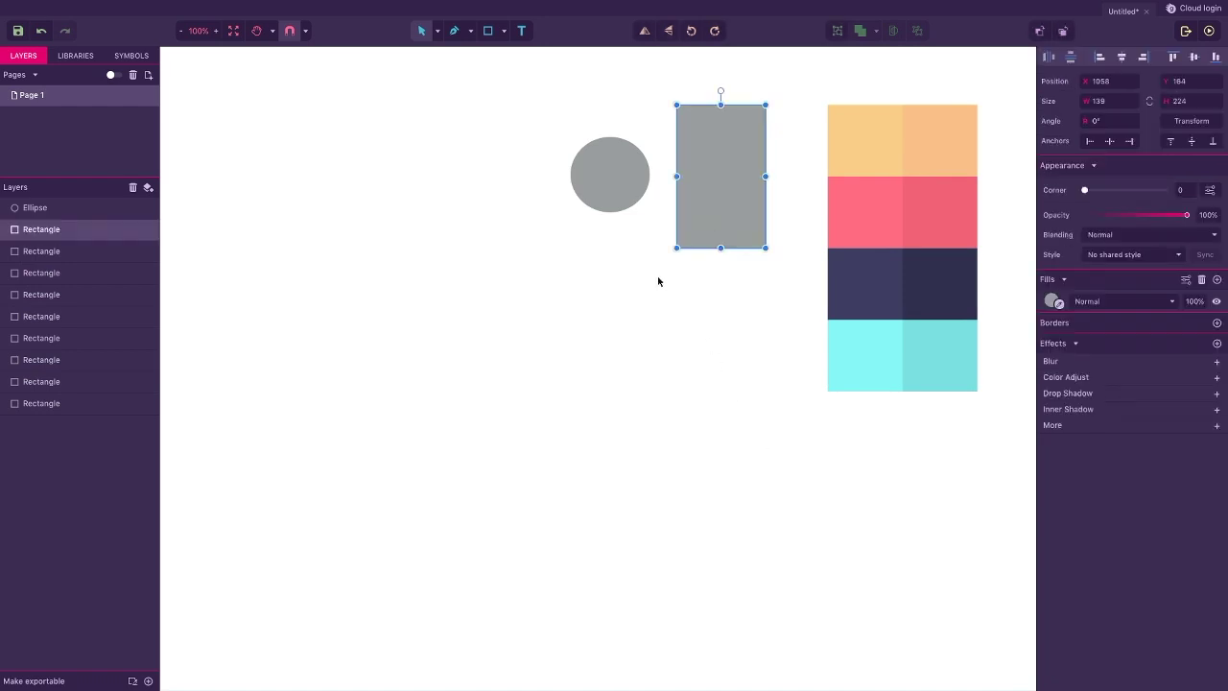
pyautogui.hotkey('ctrl', 'd')
pyautogui.moveTo(704, 200); pyautogui.dragTo(390, 341)
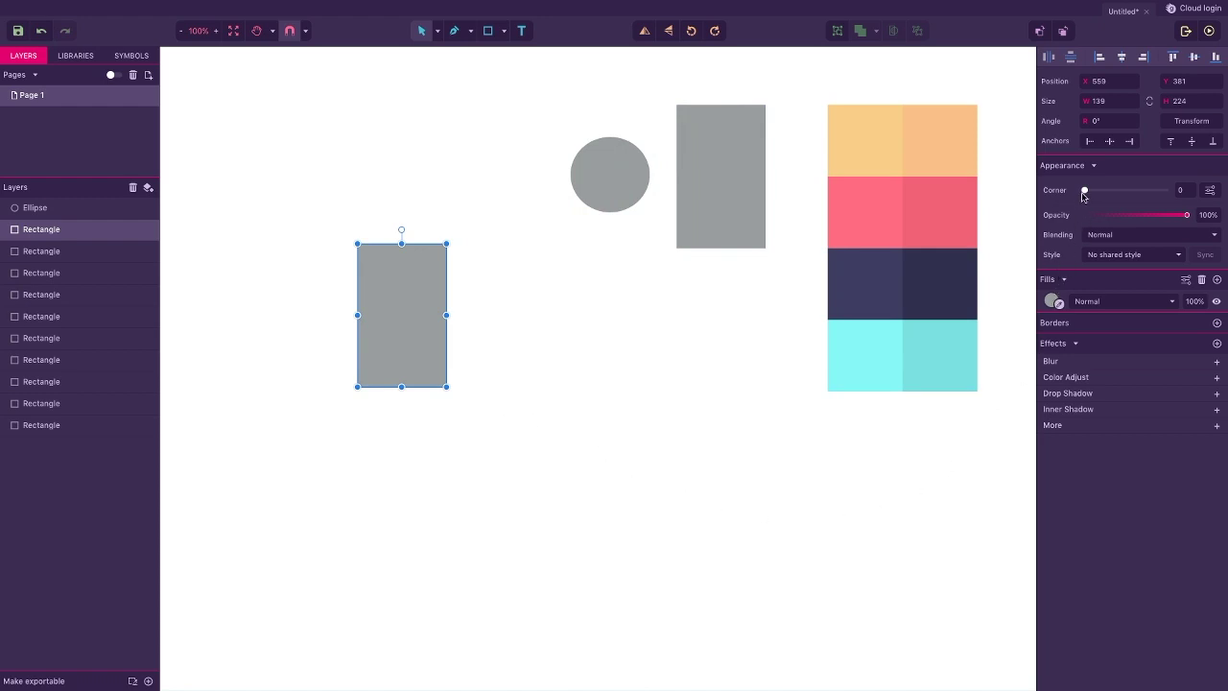
# Round the copy into a 182 × 293.29 pill filled light orange #F9CD87.
pyautogui.moveTo(1083, 195); pyautogui.dragTo(1170, 204)
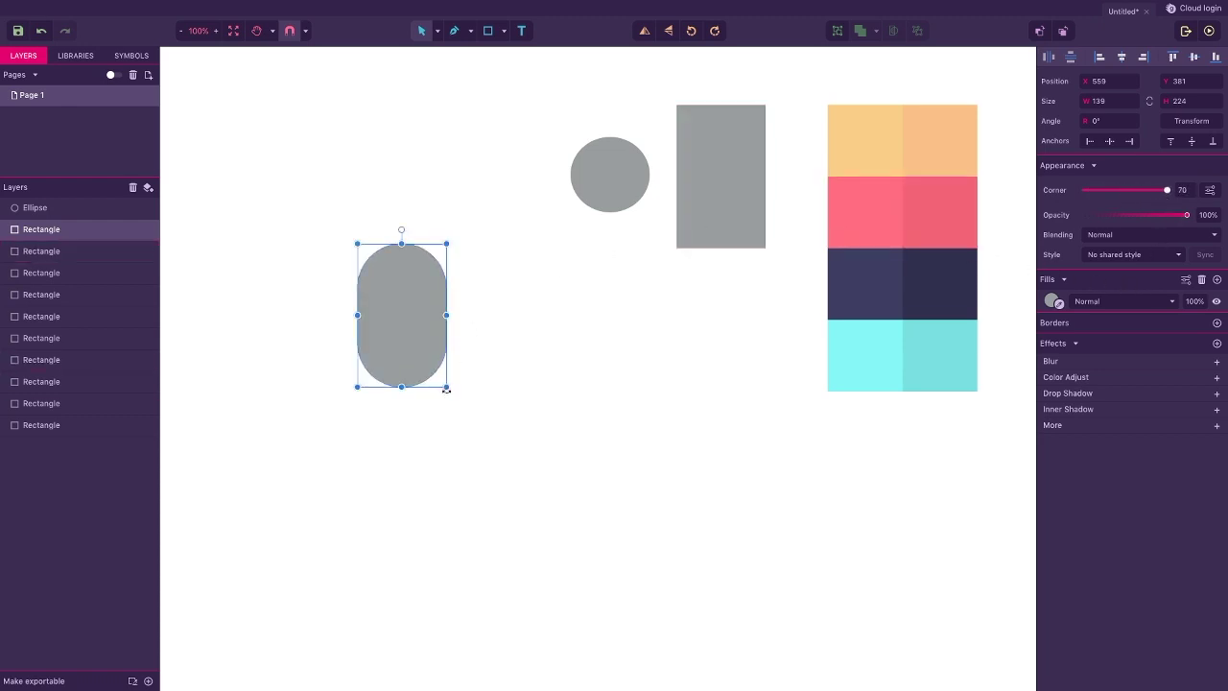
pyautogui.moveTo(446, 387); pyautogui.dragTo(474, 418)
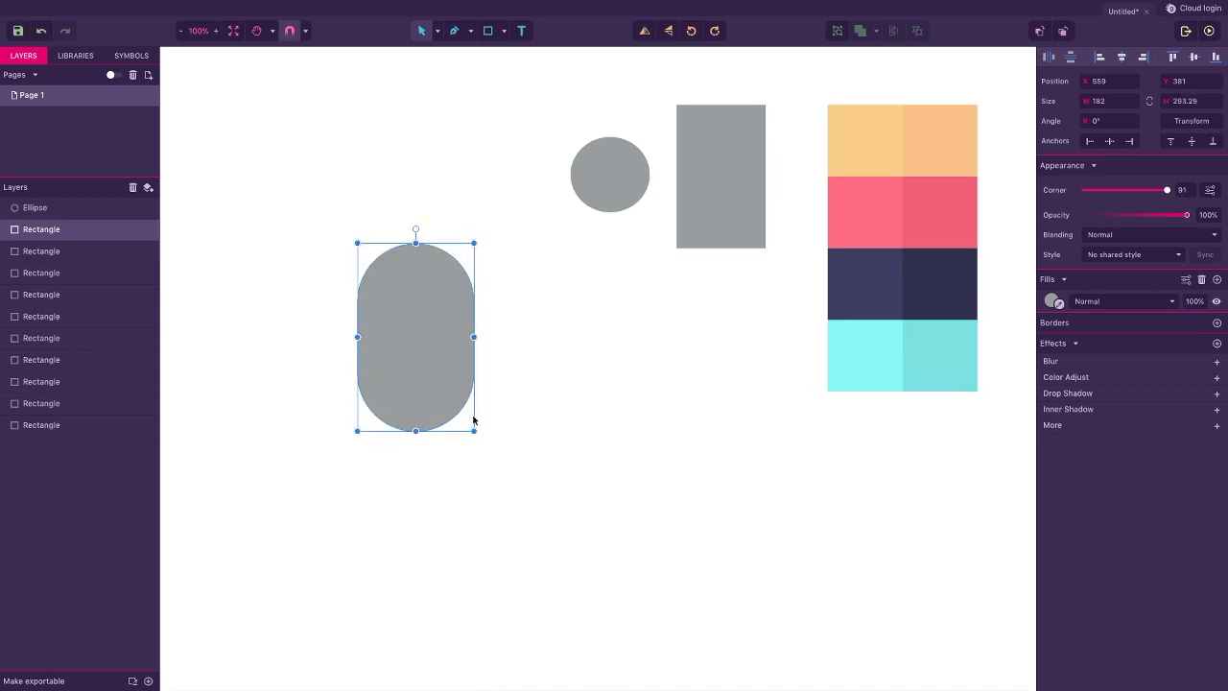
pyautogui.click(1052, 301)
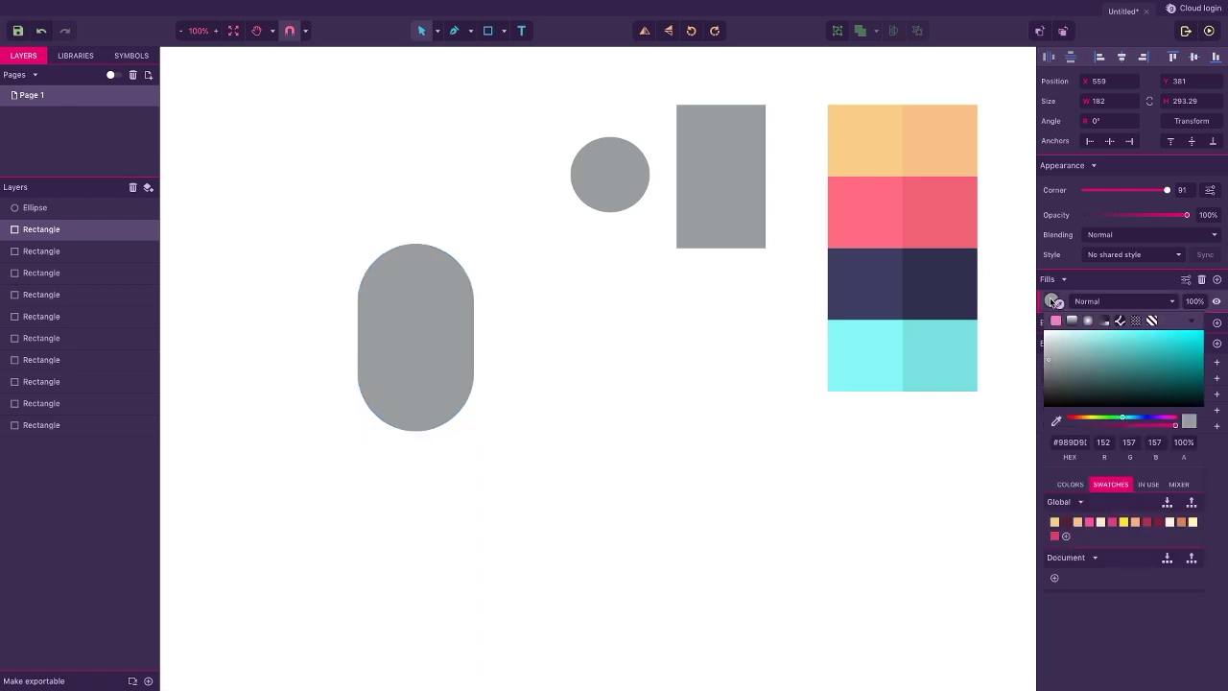
pyautogui.click(1055, 423)
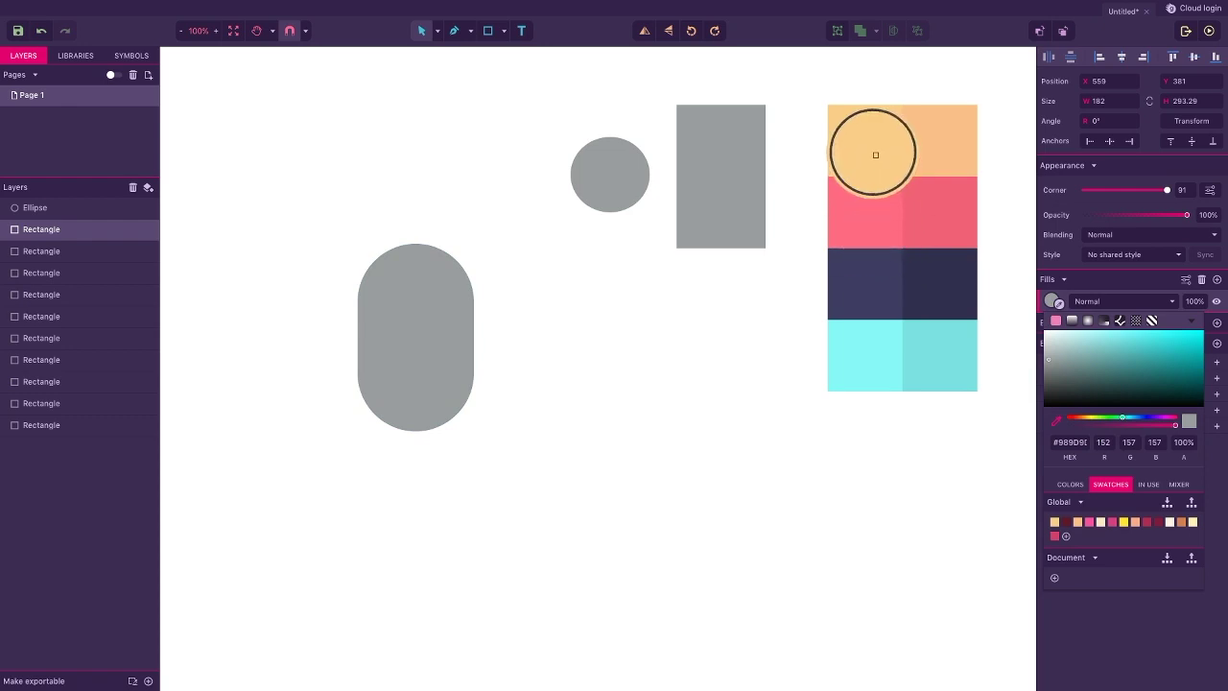
pyautogui.click(875, 153)
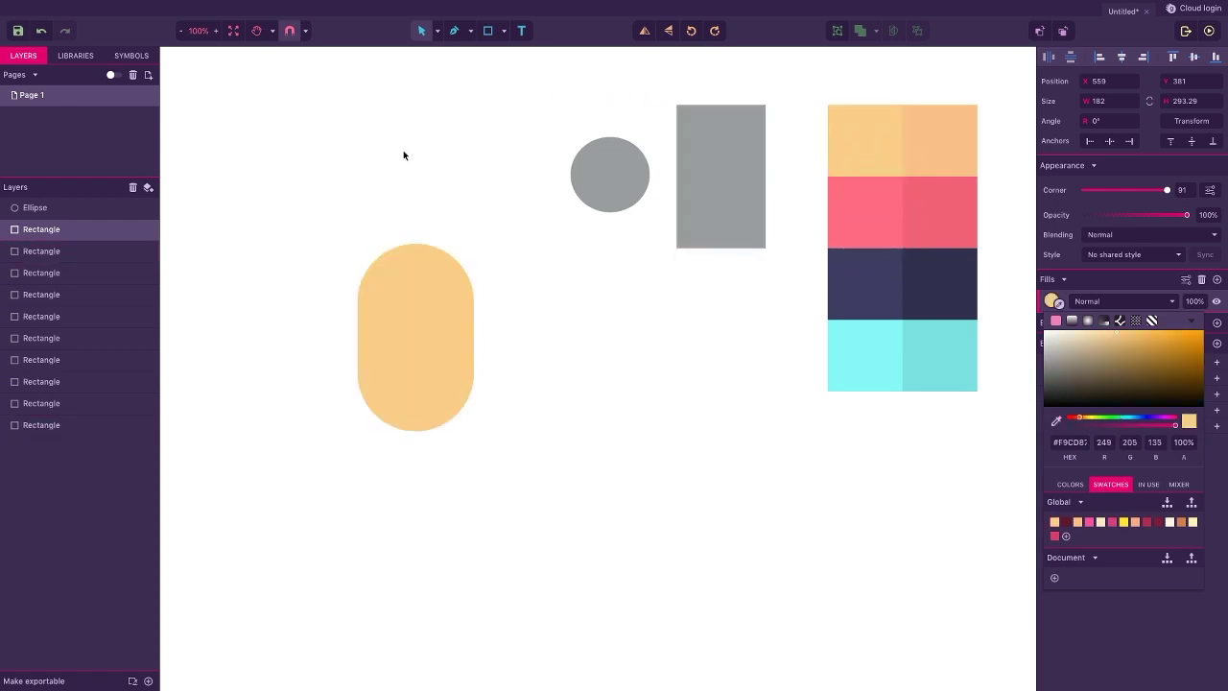
pyautogui.click(591, 184)
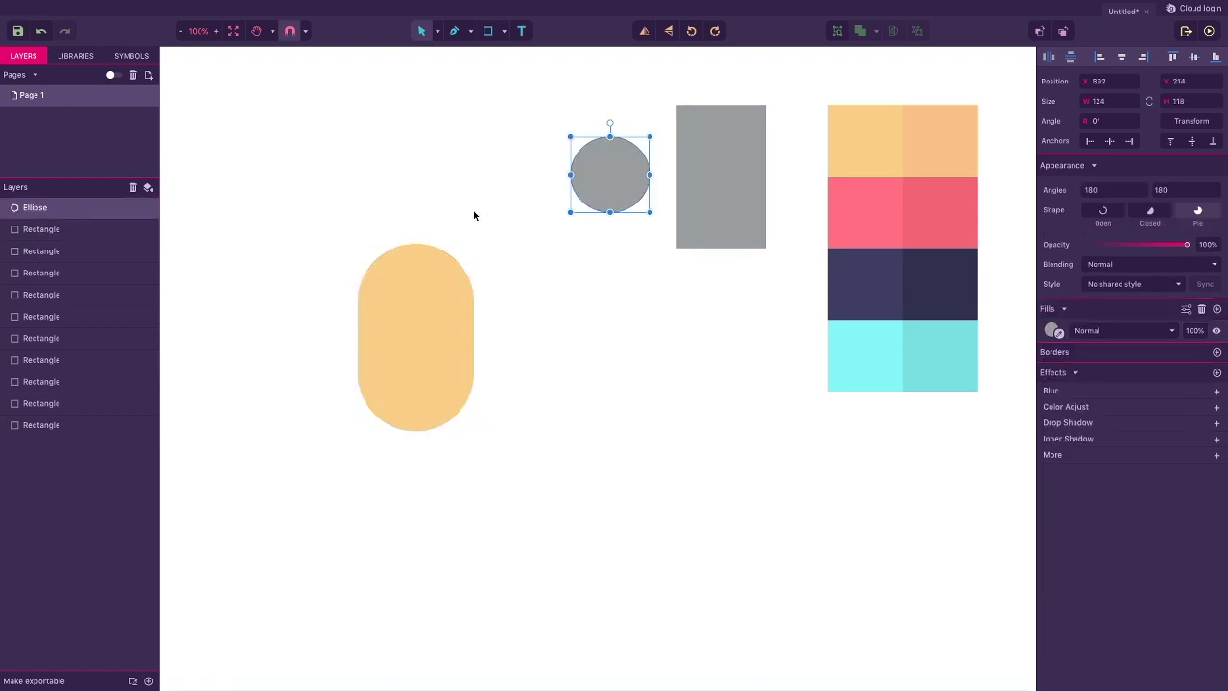
# Make a half-size copy of the grey circle filled with the peach palette colour.
pyautogui.hotkey('ctrl', 'd')
pyautogui.moveTo(602, 176); pyautogui.dragTo(532, 320)
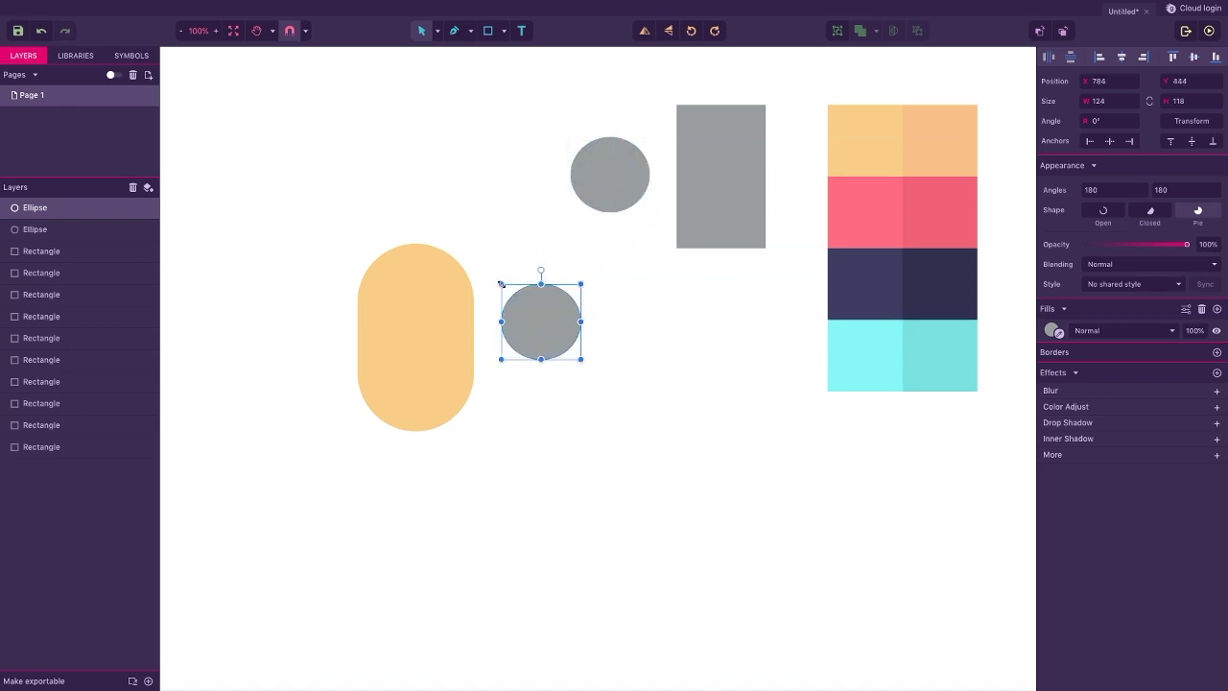
pyautogui.moveTo(500, 284); pyautogui.dragTo(538, 319)
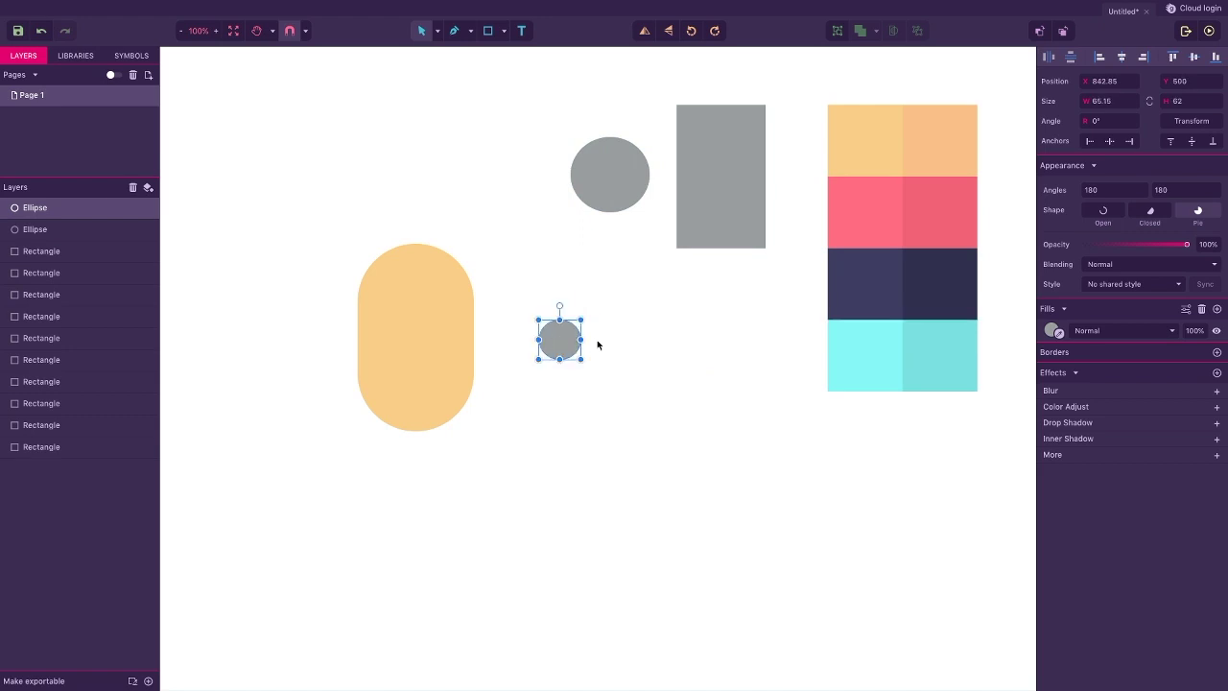
pyautogui.click(1051, 330)
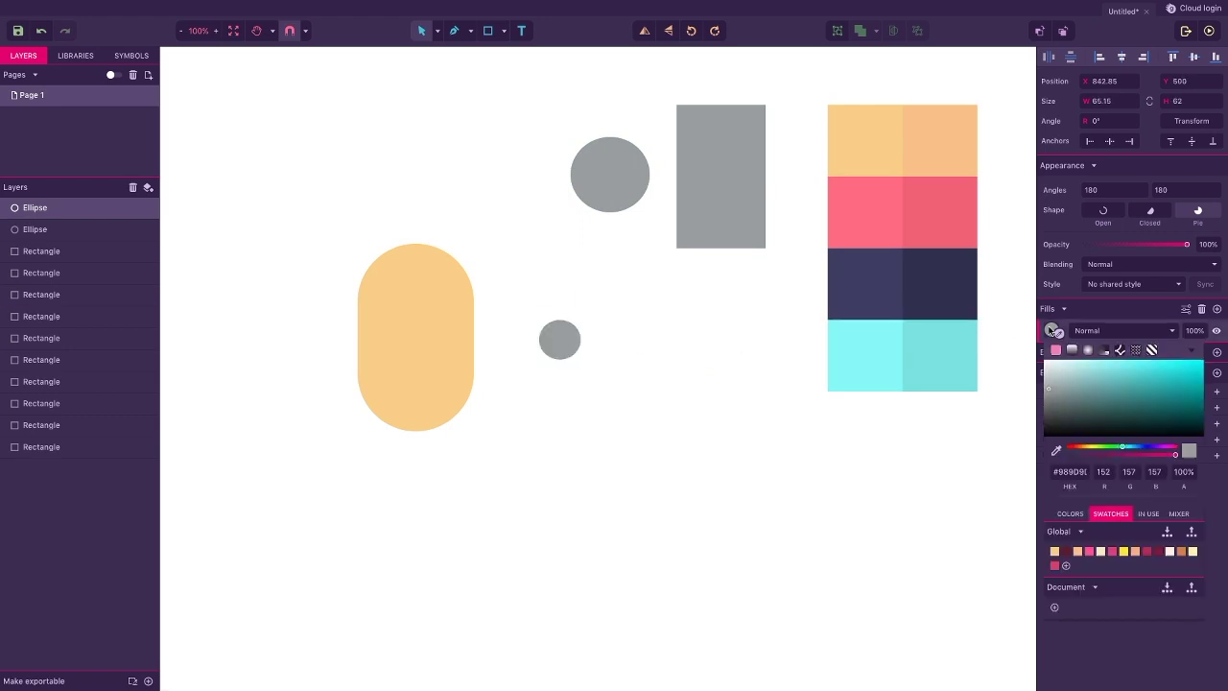
pyautogui.click(1055, 452)
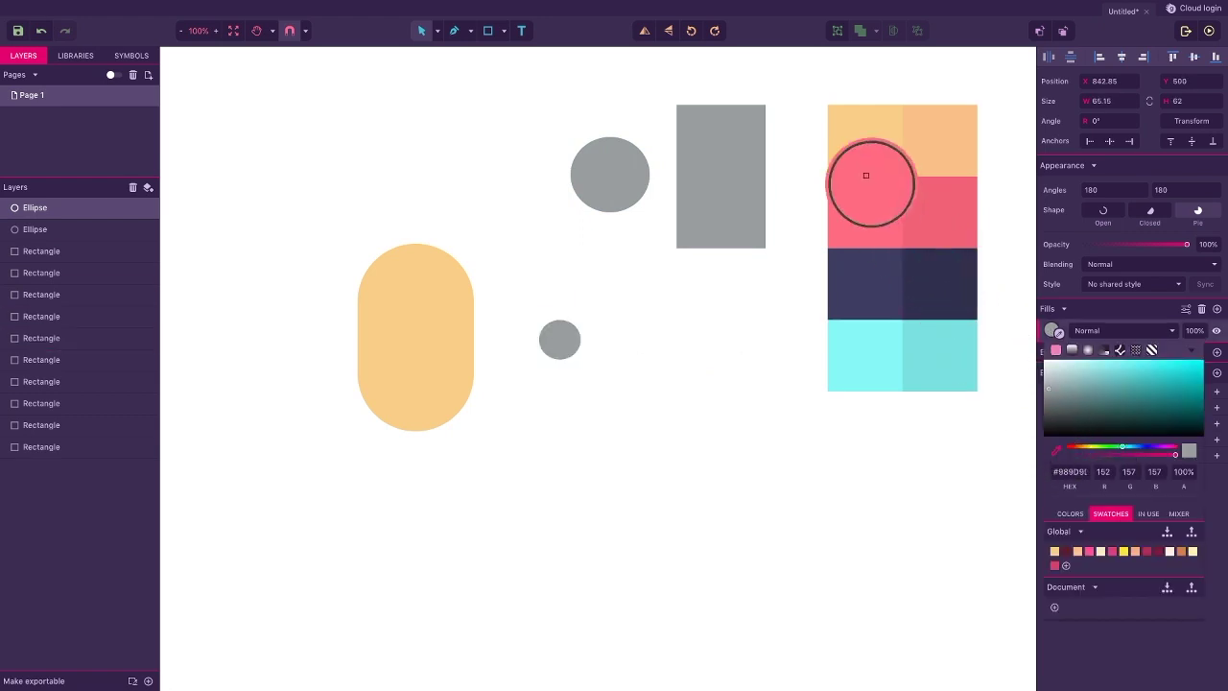
pyautogui.click(923, 153)
# Tuck the peach ear behind the head's right edge, copy it to the left, and duplicate the grey circle.
pyautogui.moveTo(552, 340); pyautogui.dragTo(469, 333)
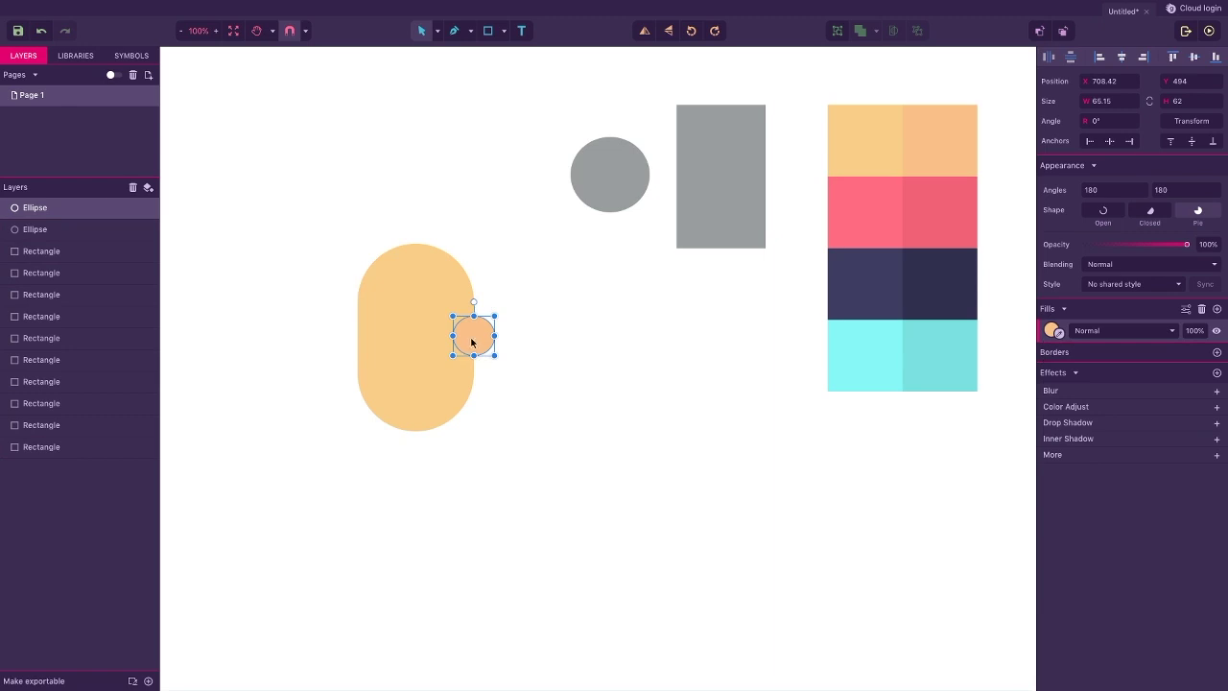
pyautogui.rightClick(470, 341)
pyautogui.moveTo(477, 350)
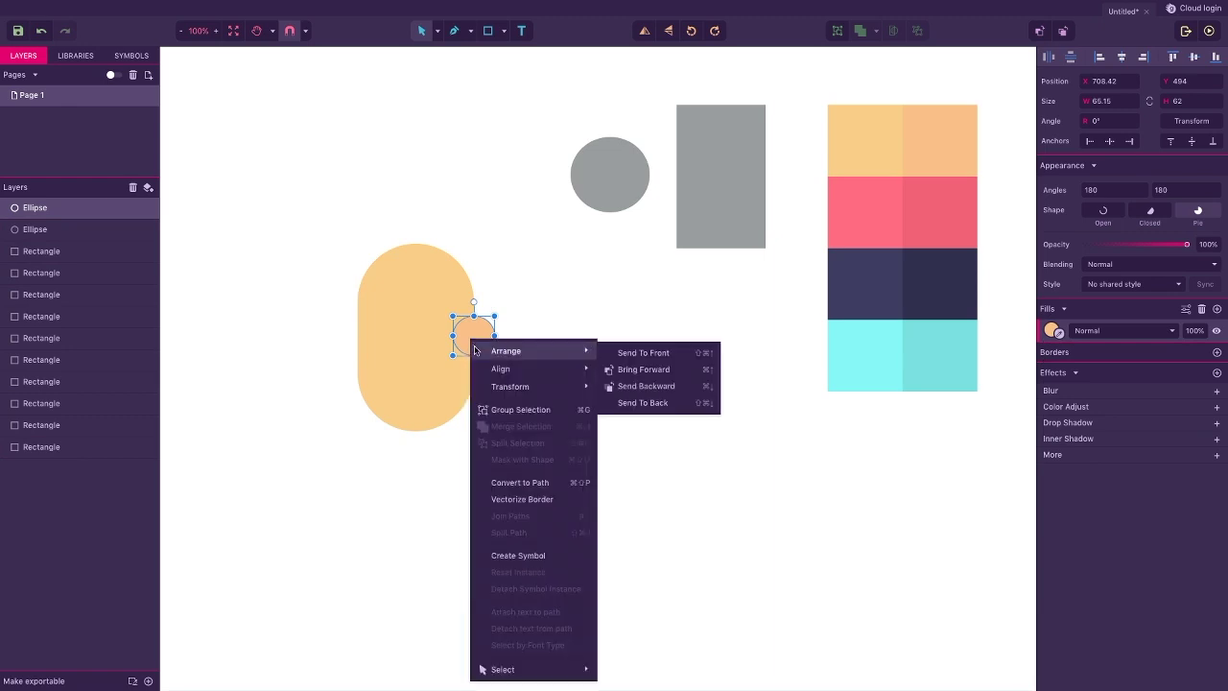
pyautogui.click(620, 402)
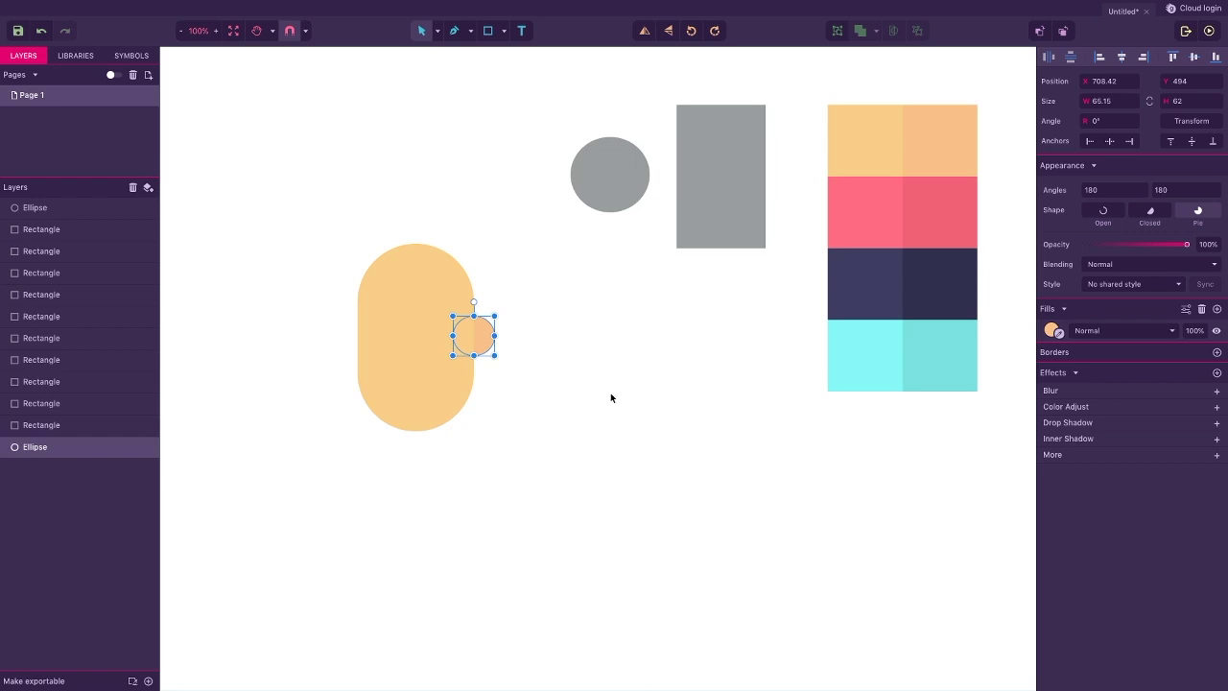
pyautogui.hotkey('ctrl', 'z')
pyautogui.moveTo(483, 338); pyautogui.dragTo(356, 335)
pyautogui.click(308, 302)
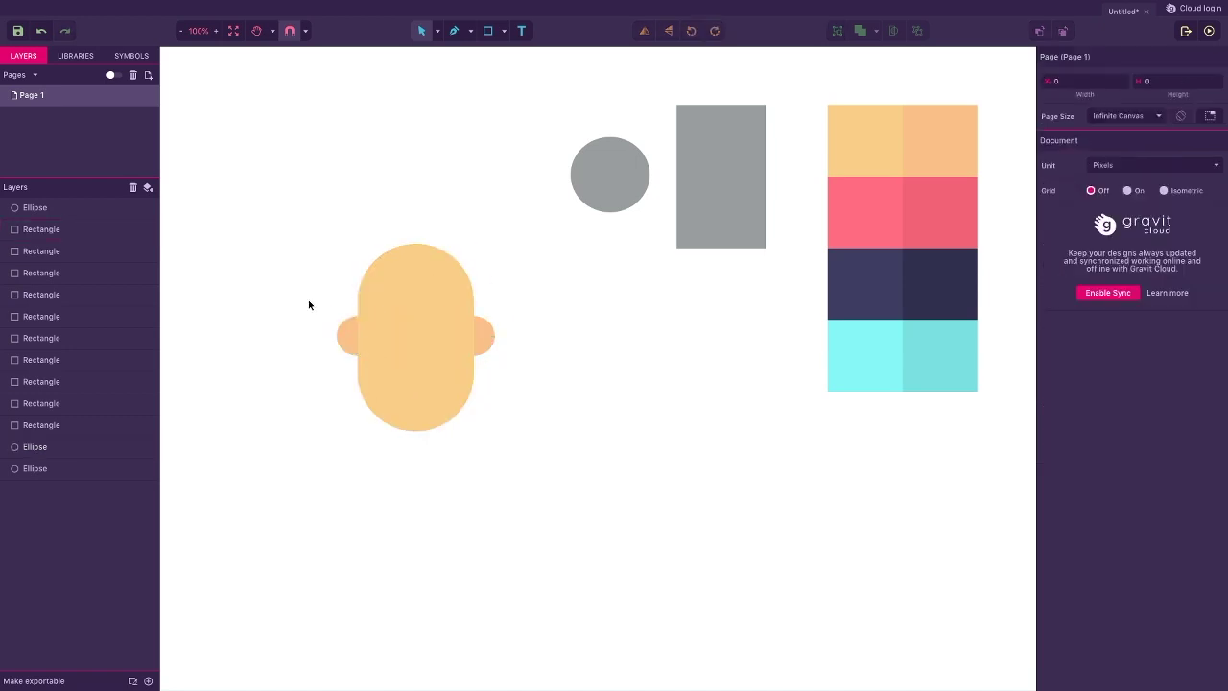
pyautogui.click(597, 179)
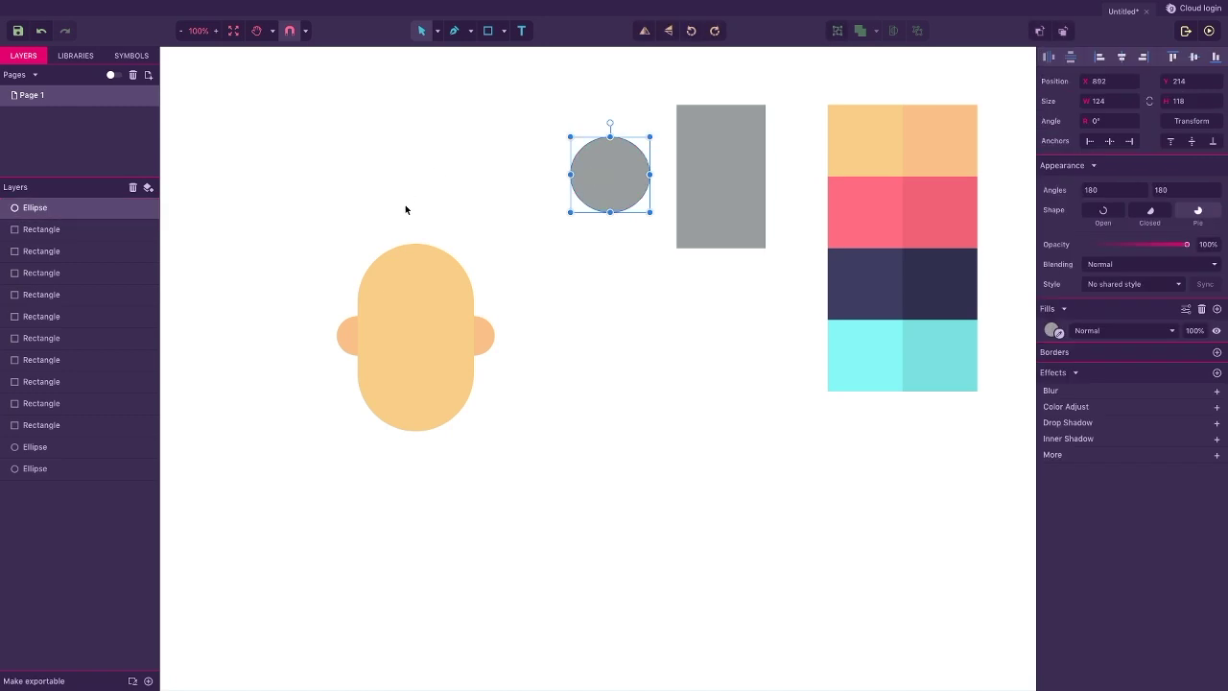
pyautogui.hotkey('ctrl', 'd')
# Enlarge a circle copy over the head, fill it dark navy, and send it behind the head.
pyautogui.moveTo(606, 180); pyautogui.dragTo(527, 357)
pyautogui.moveTo(451, 305); pyautogui.dragTo(420, 316)
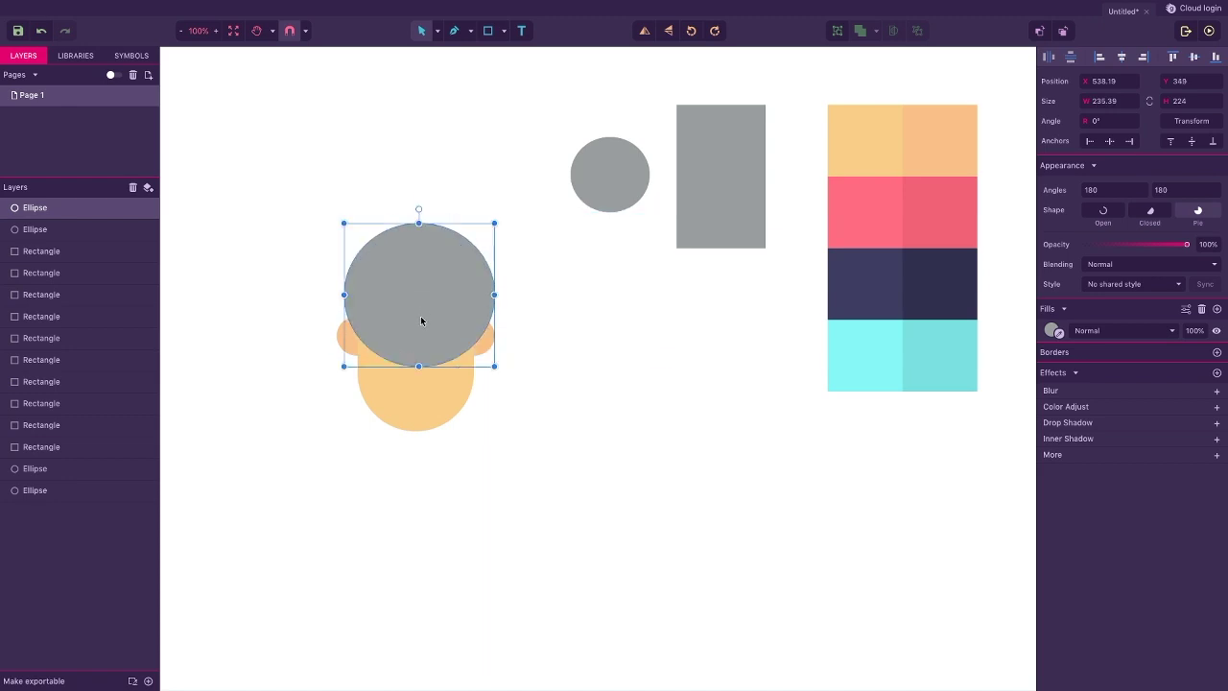
pyautogui.click(1052, 330)
pyautogui.click(1056, 449)
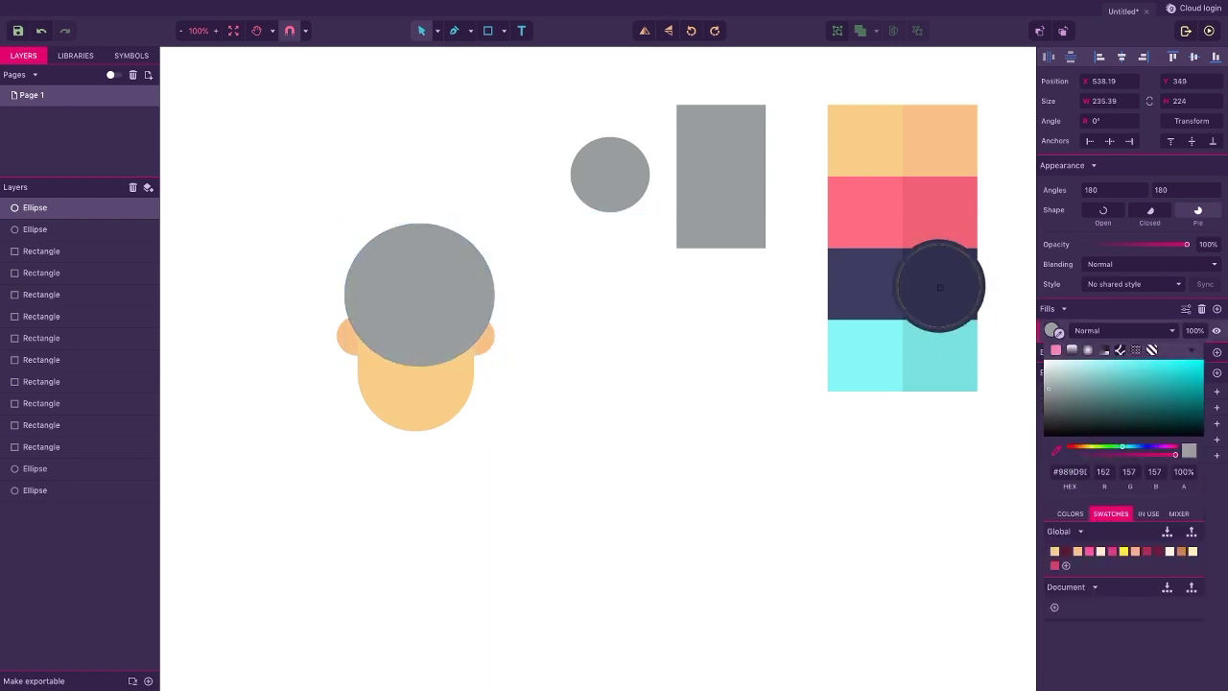
pyautogui.click(926, 281)
pyautogui.click(403, 255)
pyautogui.rightClick(402, 255)
pyautogui.moveTo(479, 267)
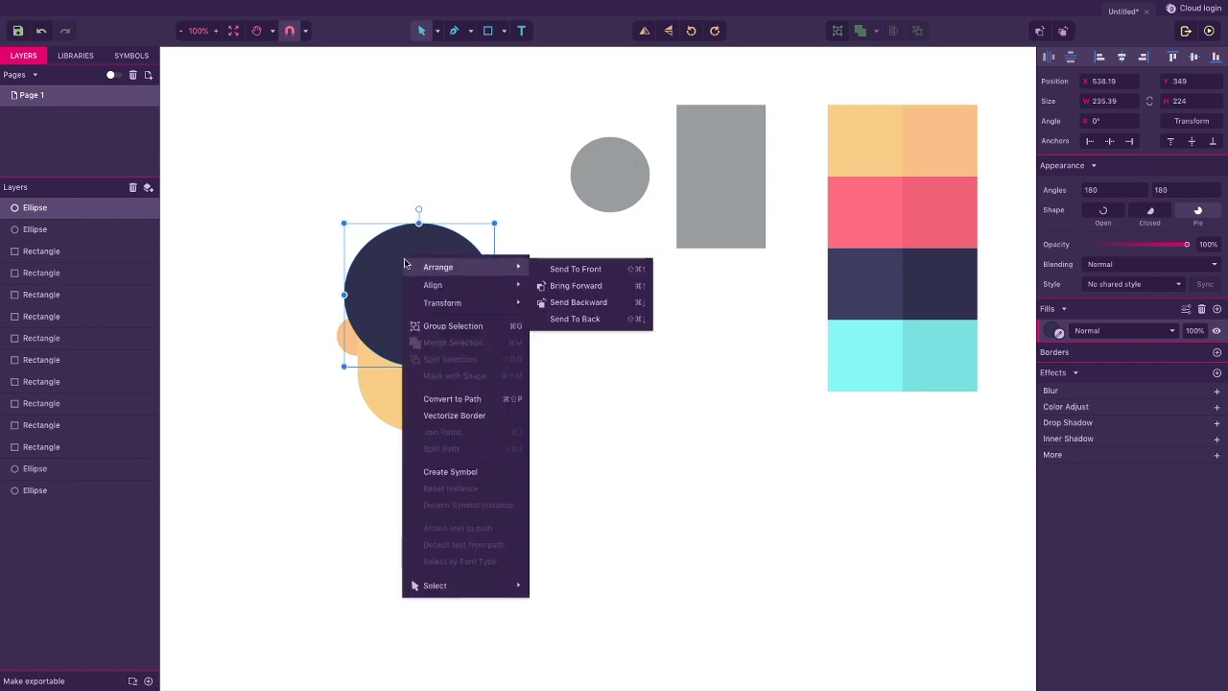
pyautogui.click(559, 319)
pyautogui.moveTo(369, 256)
pyautogui.mouseDown()
pyautogui.moveTo(356, 260)
pyautogui.moveTo(356, 247)
pyautogui.mouseUp()
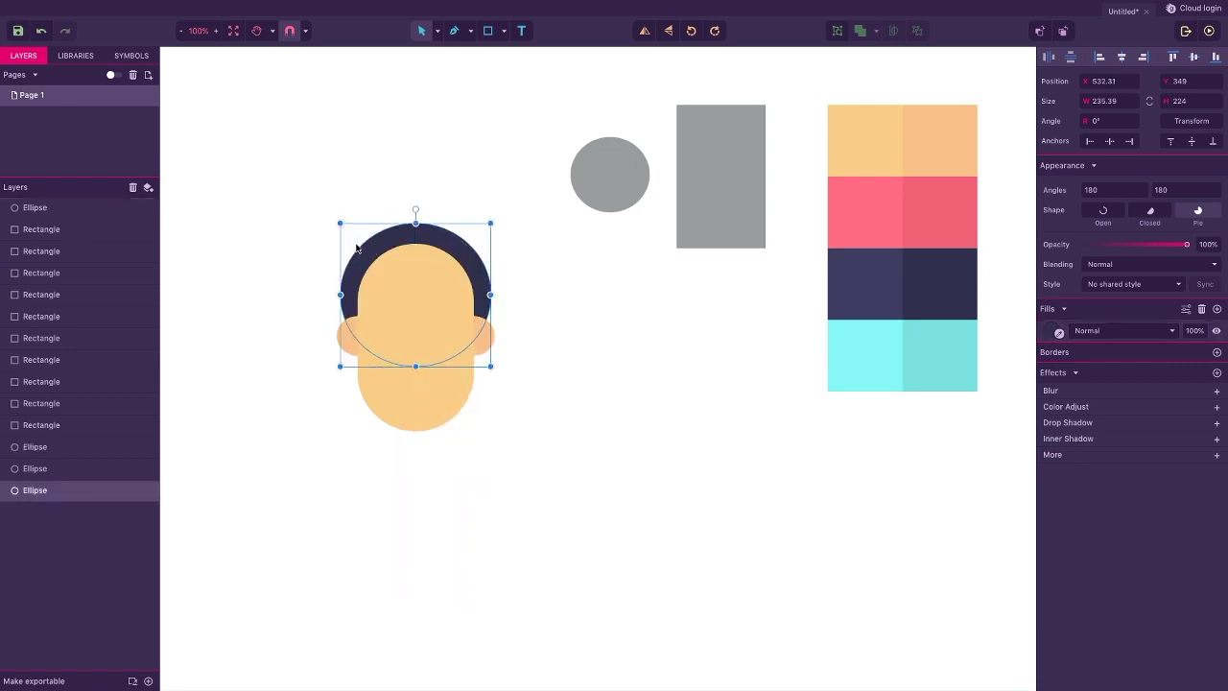
# Add smaller dark navy fringe circles across the top of the head.
pyautogui.click(602, 190)
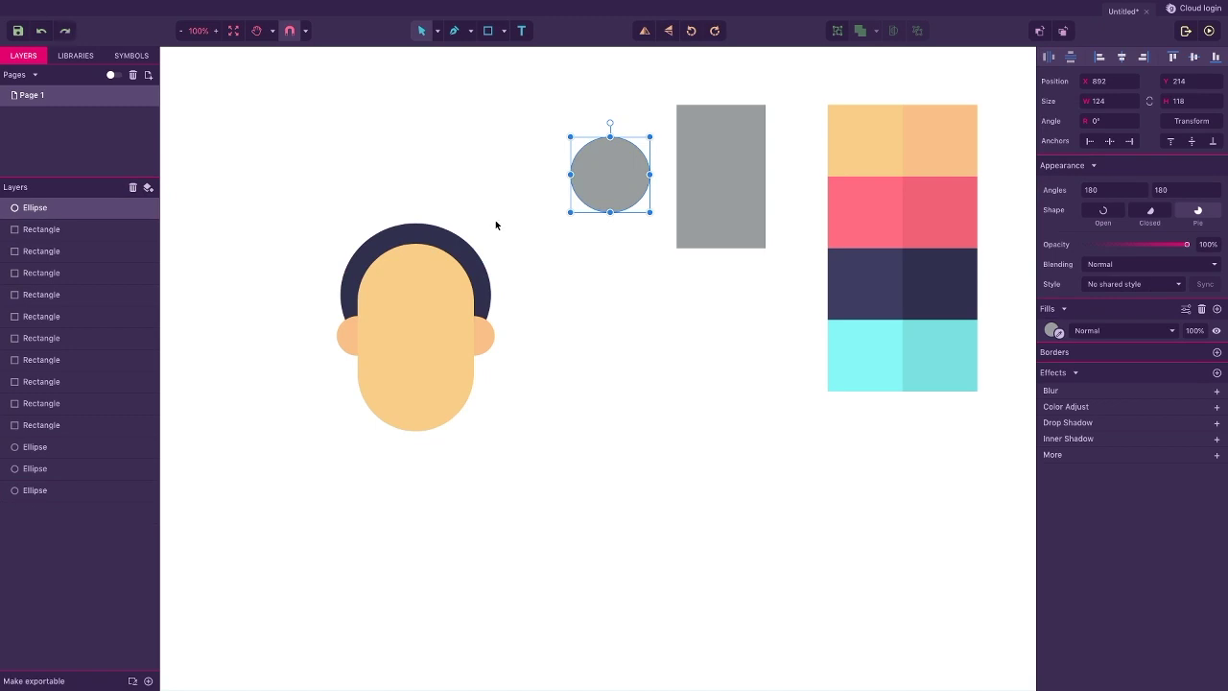
pyautogui.hotkey('ctrl', 'd')
pyautogui.moveTo(602, 181); pyautogui.dragTo(407, 269)
pyautogui.click(1052, 330)
pyautogui.click(1056, 450)
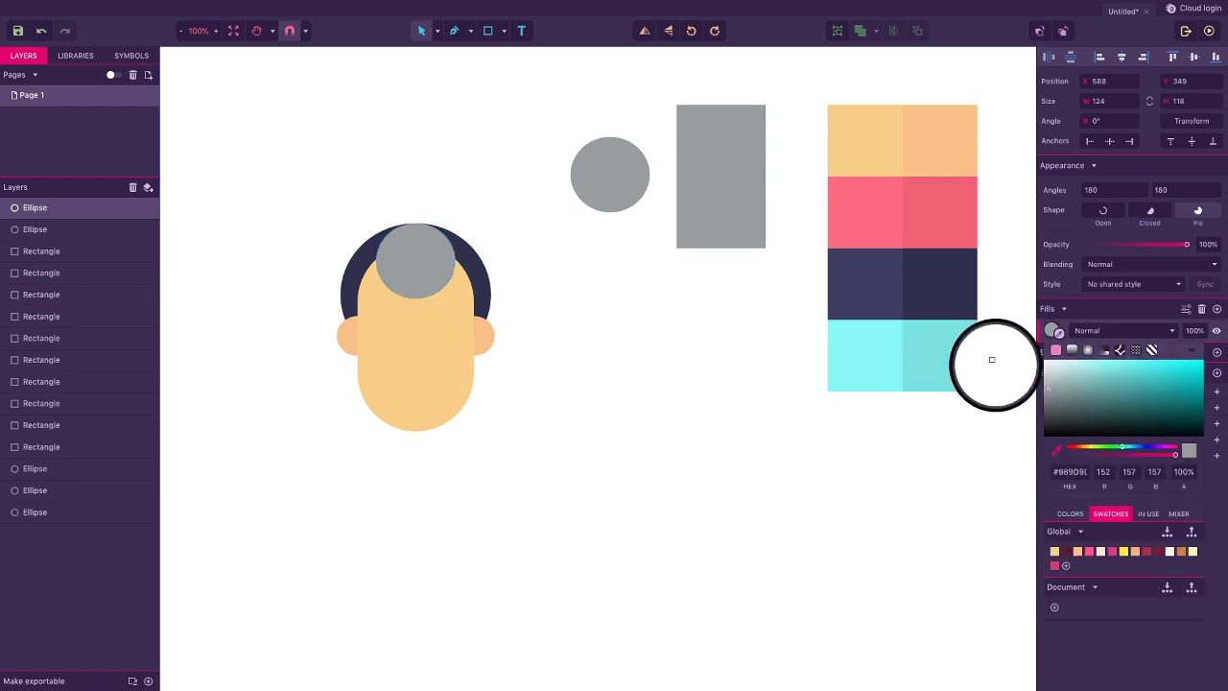
pyautogui.click(935, 289)
pyautogui.click(411, 273)
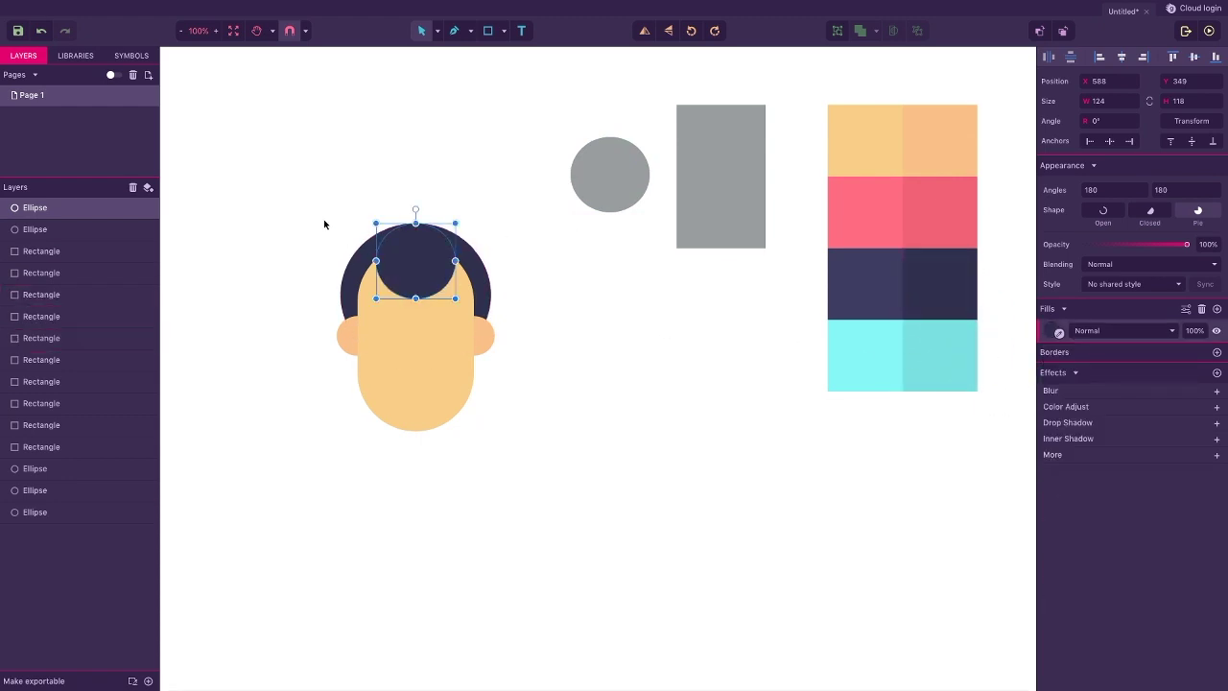
pyautogui.hotkey('ctrl', 'd')
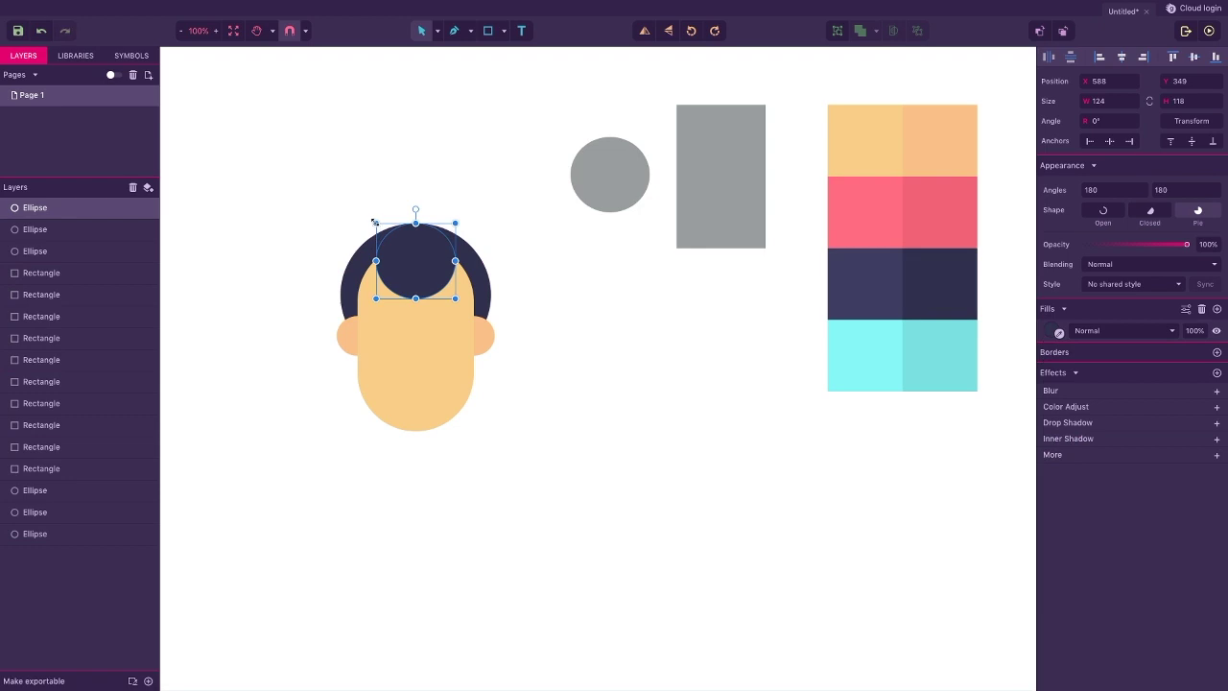
pyautogui.moveTo(374, 221); pyautogui.dragTo(371, 269)
pyautogui.hotkey('ctrl', 'd')
pyautogui.click(326, 252)
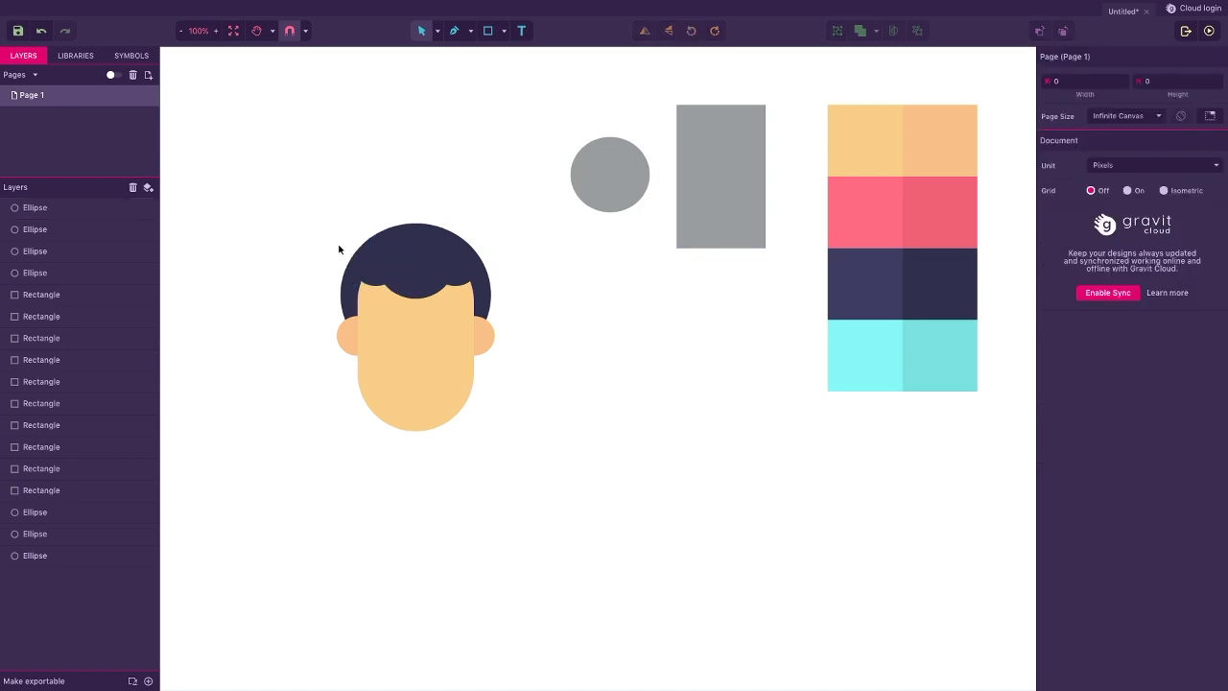
# Copy the grey rectangle beside the head as a smaller dark navy pill.
pyautogui.click(702, 224)
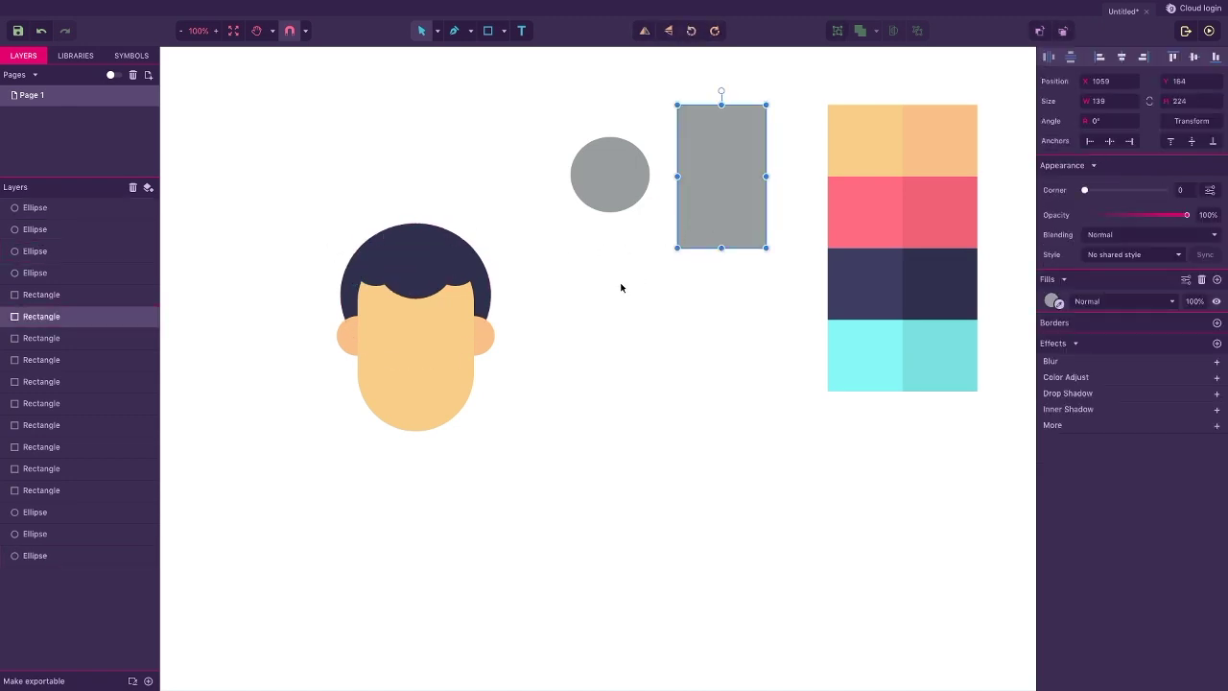
pyautogui.moveTo(698, 226); pyautogui.dragTo(600, 381)
pyautogui.click(1052, 301)
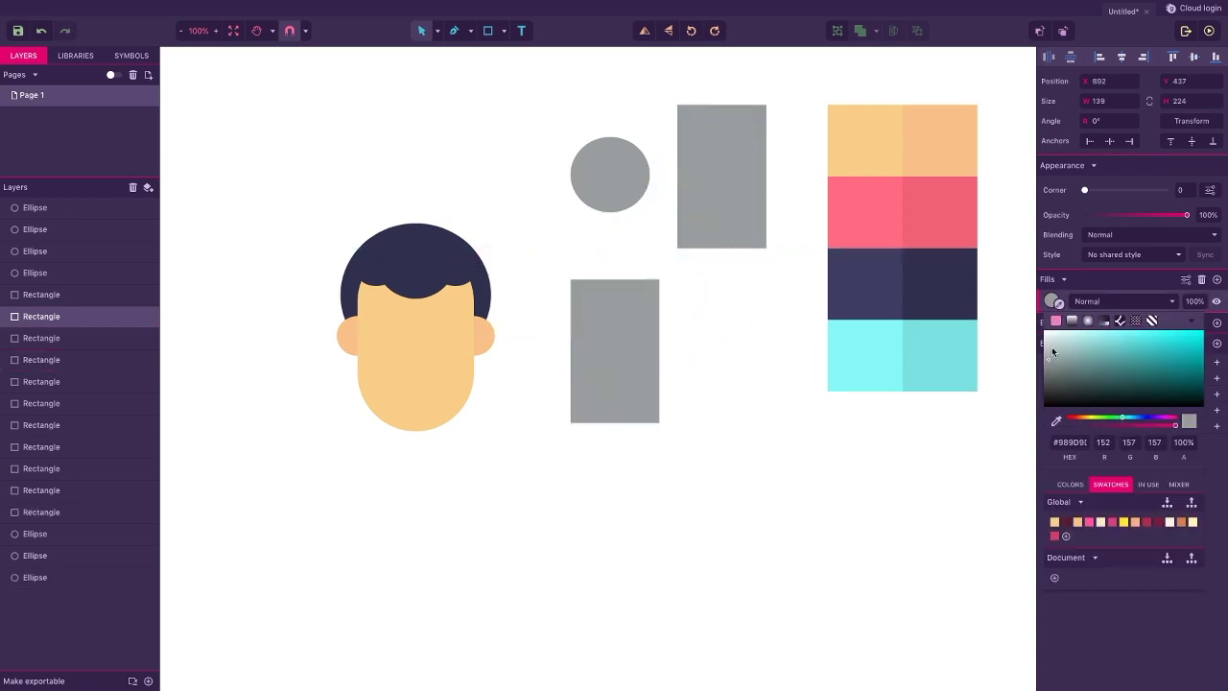
pyautogui.click(1056, 422)
pyautogui.click(936, 288)
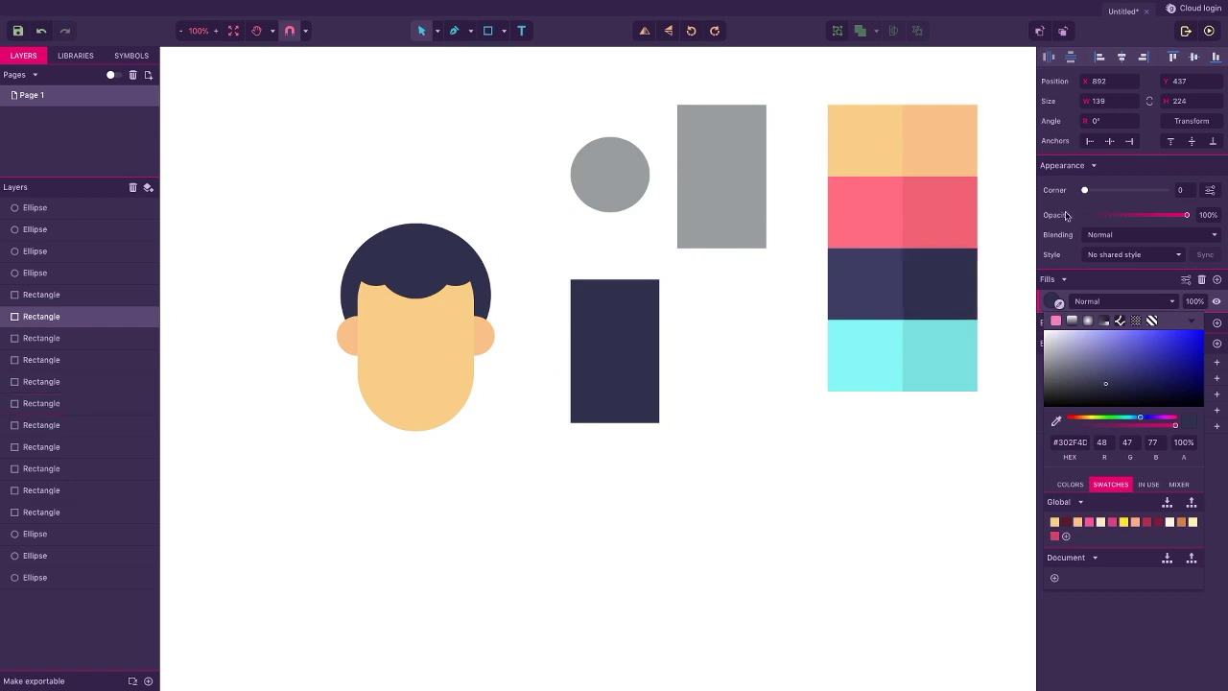
pyautogui.moveTo(1086, 192); pyautogui.dragTo(1167, 191)
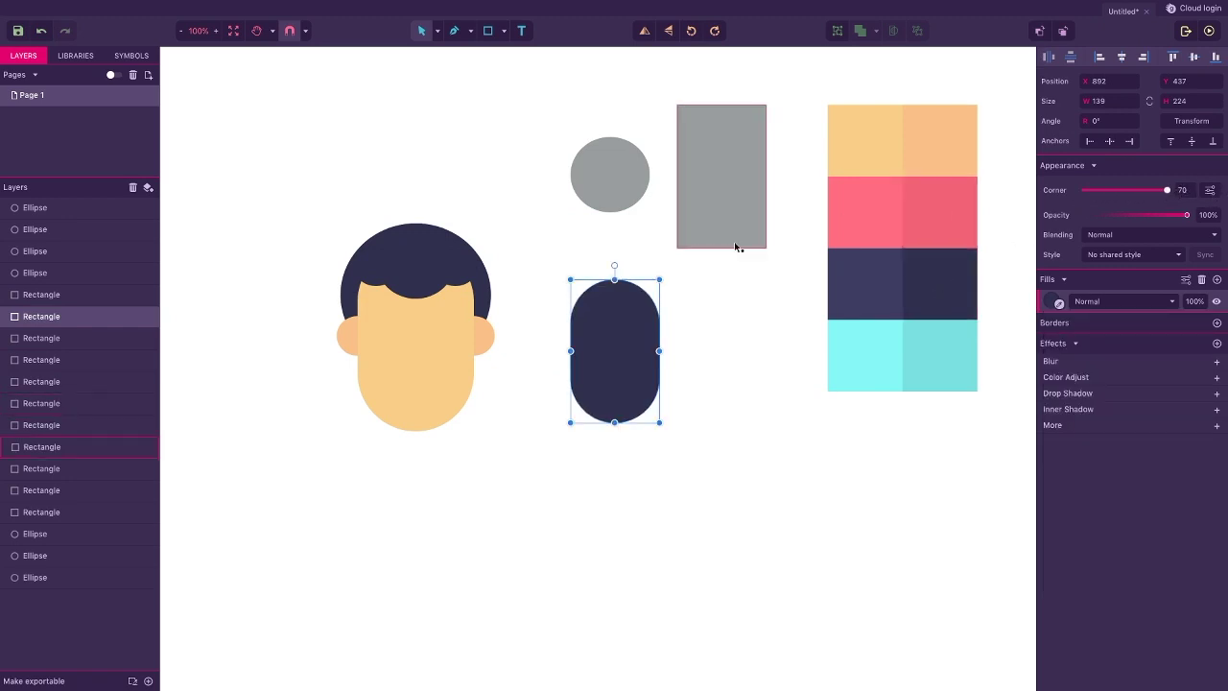
pyautogui.moveTo(569, 279); pyautogui.dragTo(463, 293)
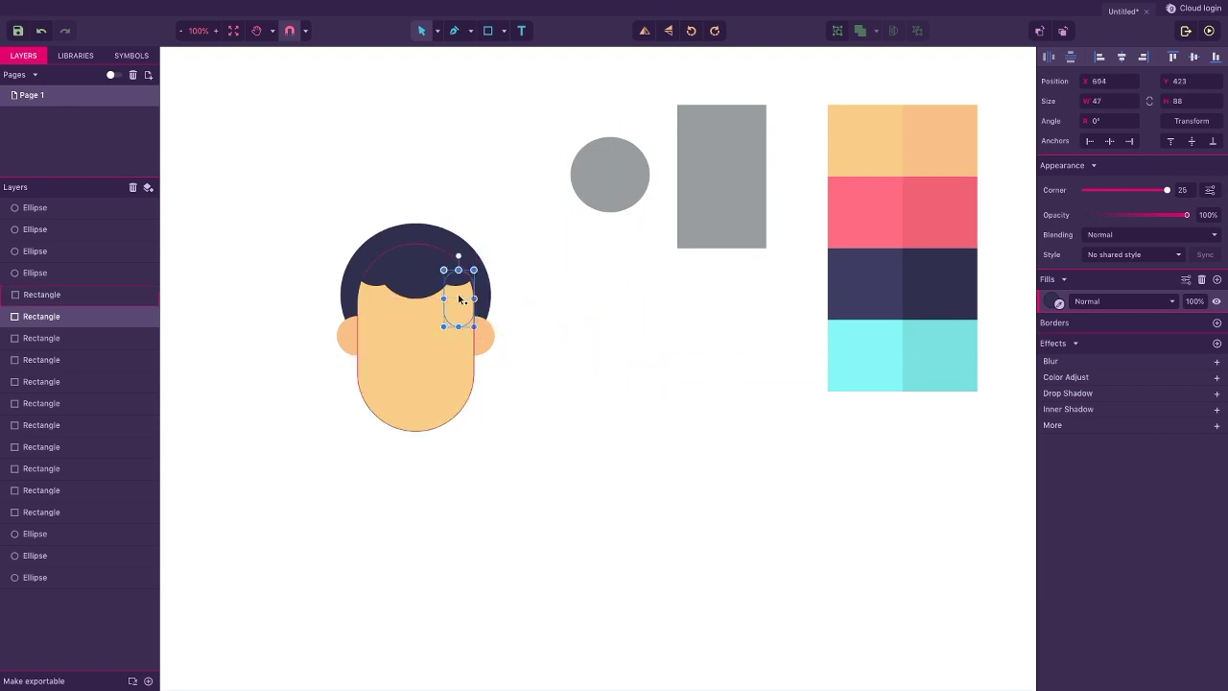
# Bring the strand in front of the face, make it narrow with corner 12, and copy it to the left side.
pyautogui.rightClick(465, 292)
pyautogui.moveTo(489, 301)
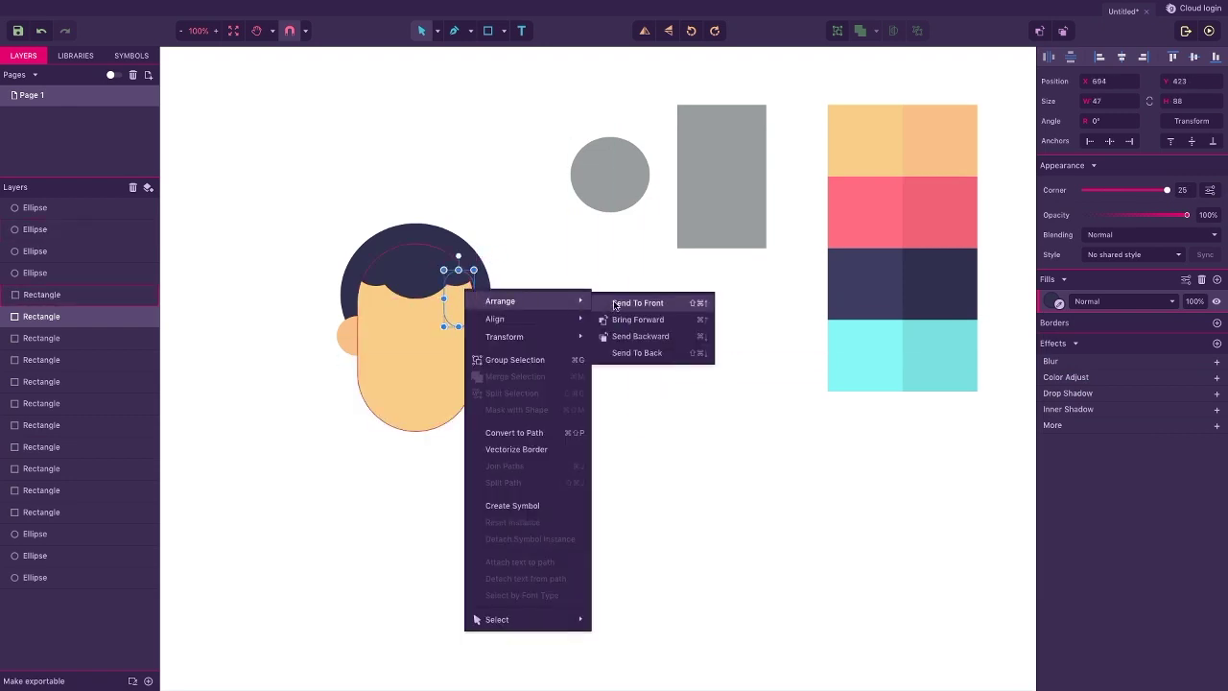
pyautogui.click(628, 303)
pyautogui.moveTo(443, 327); pyautogui.dragTo(453, 336)
pyautogui.moveTo(1168, 190); pyautogui.dragTo(1148, 190)
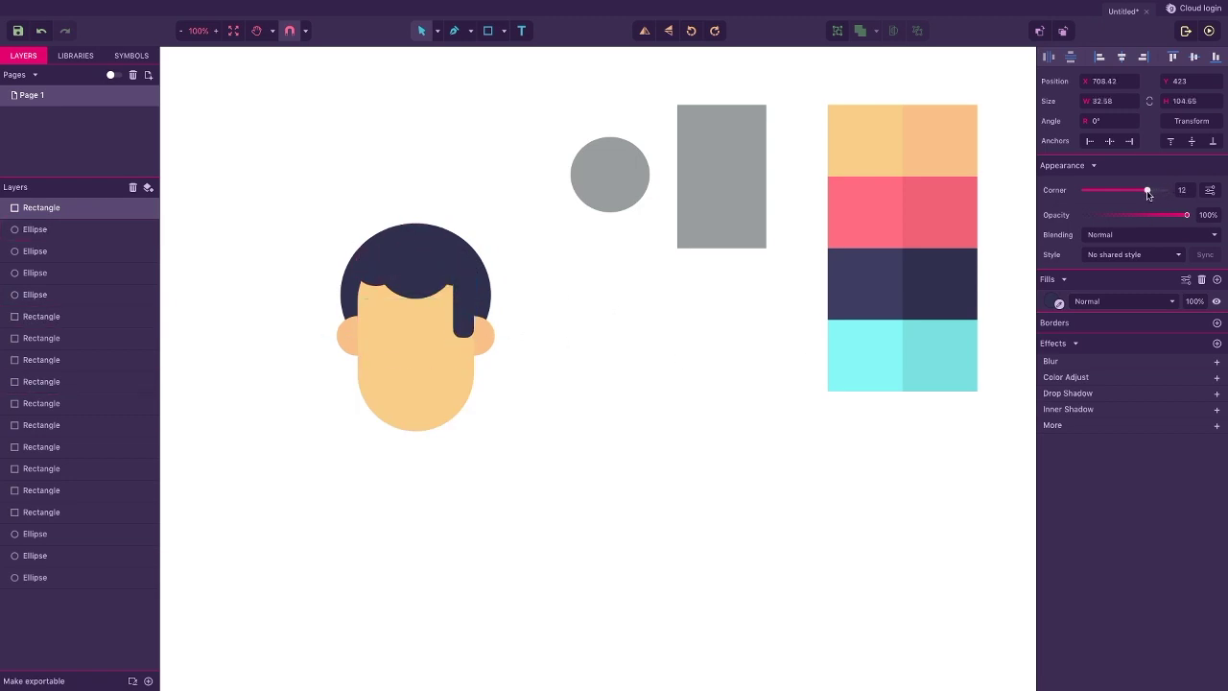
pyautogui.hotkey('ctrl', 'd')
pyautogui.moveTo(463, 303); pyautogui.dragTo(368, 303)
pyautogui.click(309, 288)
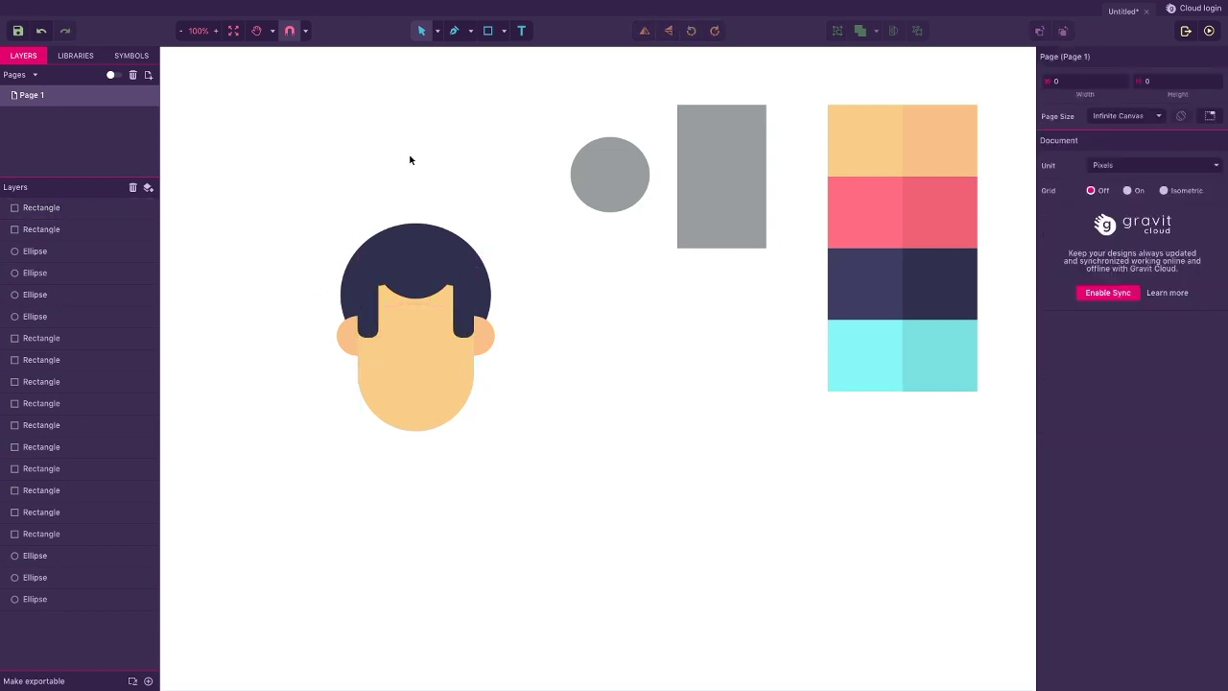
# Duplicate the grey rectangle into a fully rounded peach pill.
pyautogui.click(714, 203)
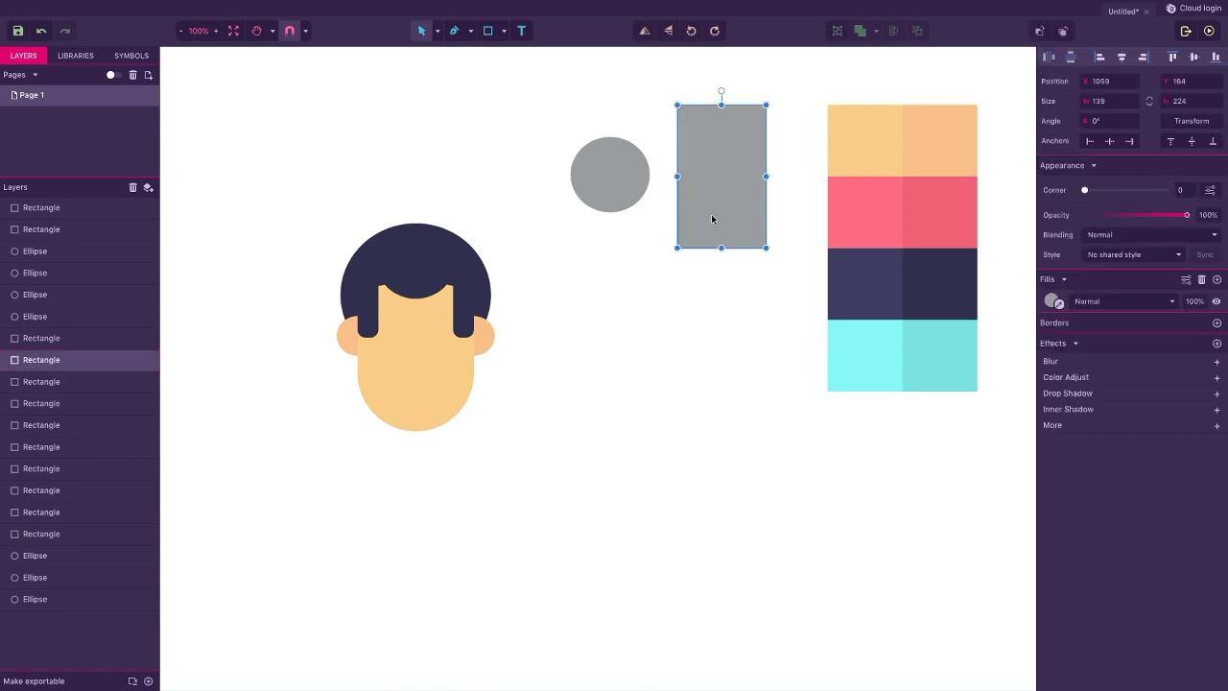
pyautogui.hotkey('ctrl', 'd')
pyautogui.moveTo(713, 211); pyautogui.dragTo(577, 387)
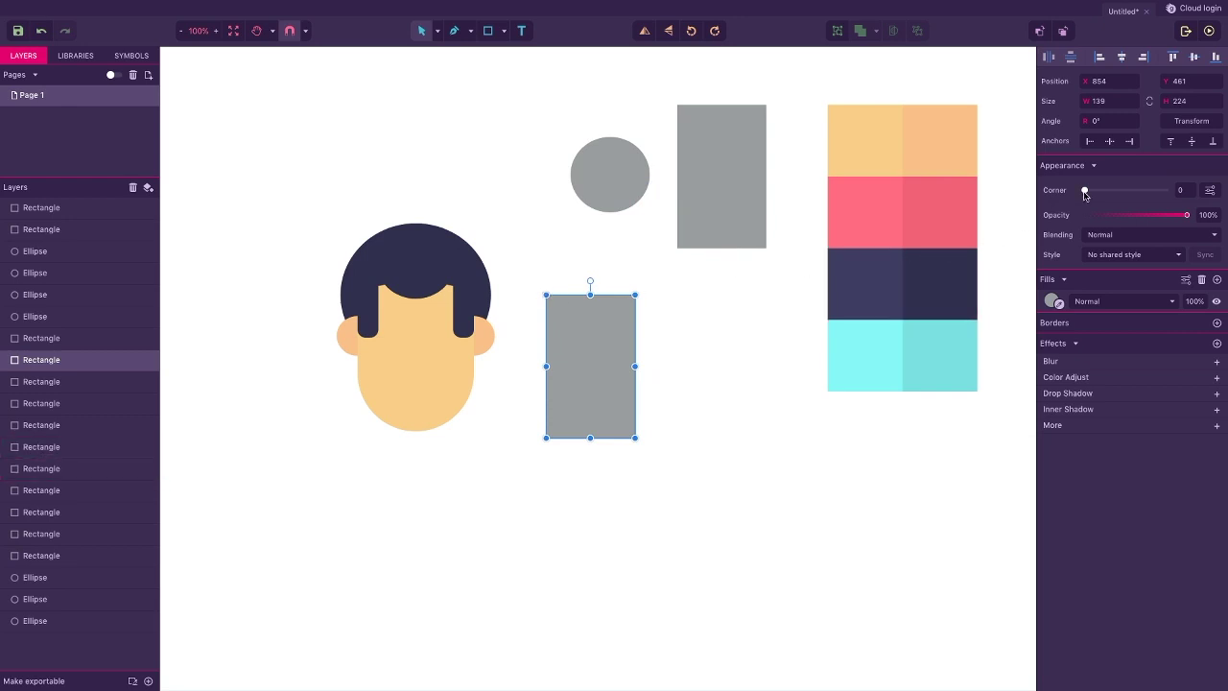
pyautogui.moveTo(1084, 190); pyautogui.dragTo(1167, 190)
pyautogui.click(1051, 302)
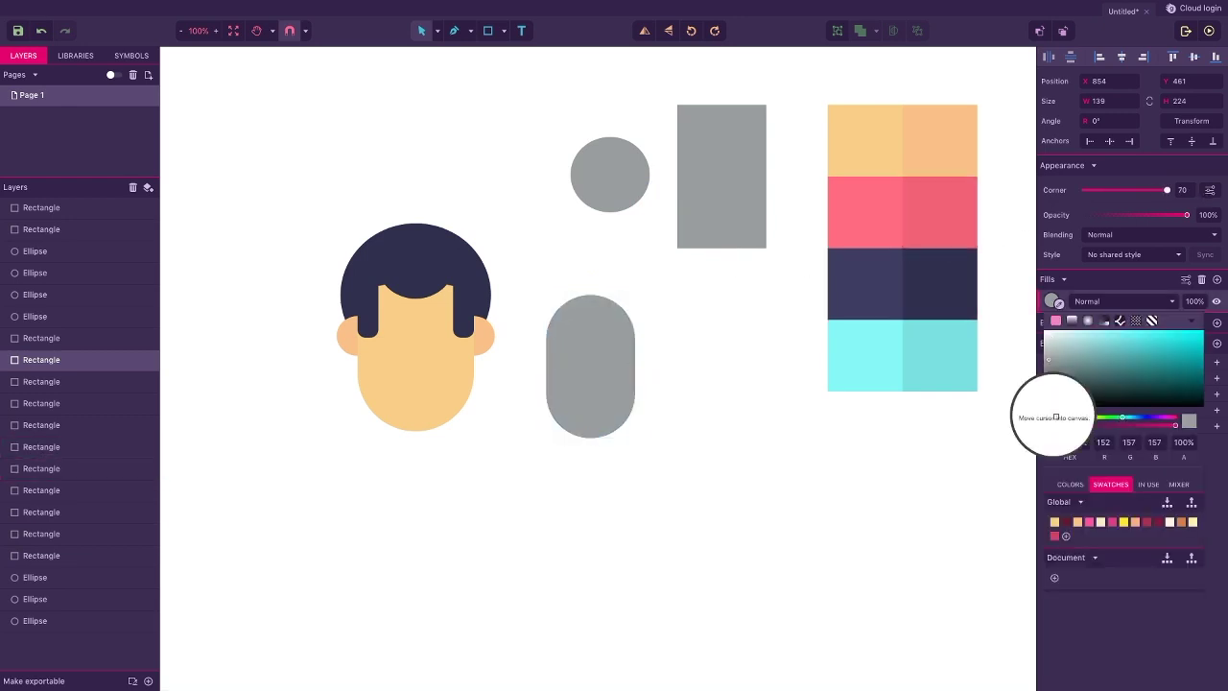
pyautogui.click(931, 157)
pyautogui.click(576, 337)
# Shrink the pill to a 45.3 × 73 nose centred on the face, in front of it.
pyautogui.moveTo(546, 295); pyautogui.dragTo(605, 393)
pyautogui.moveTo(618, 415); pyautogui.dragTo(416, 351)
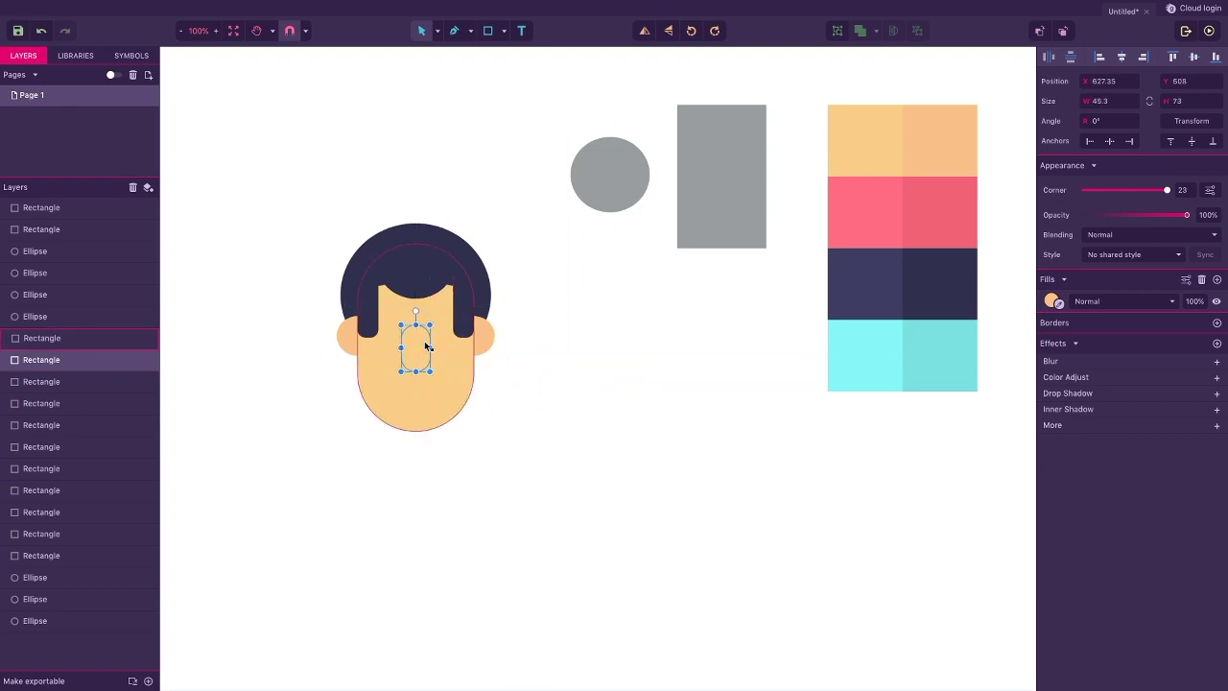
pyautogui.rightClick(416, 348)
pyautogui.moveTo(508, 353)
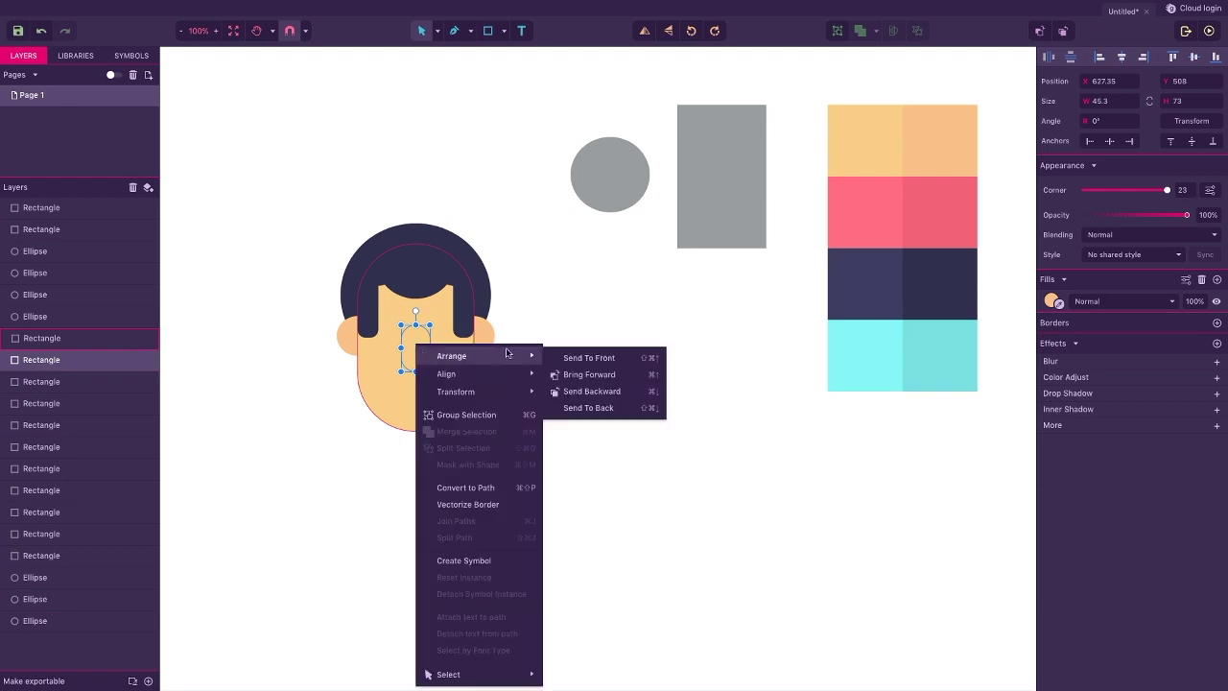
pyautogui.click(568, 355)
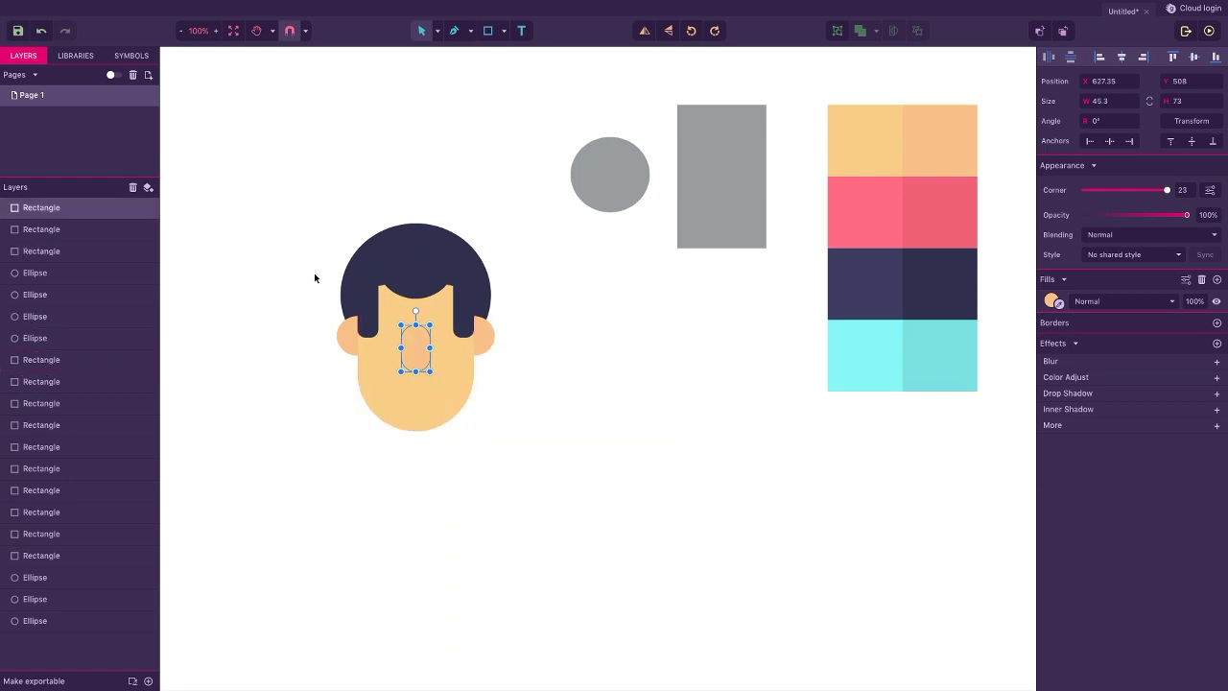
pyautogui.click(606, 170)
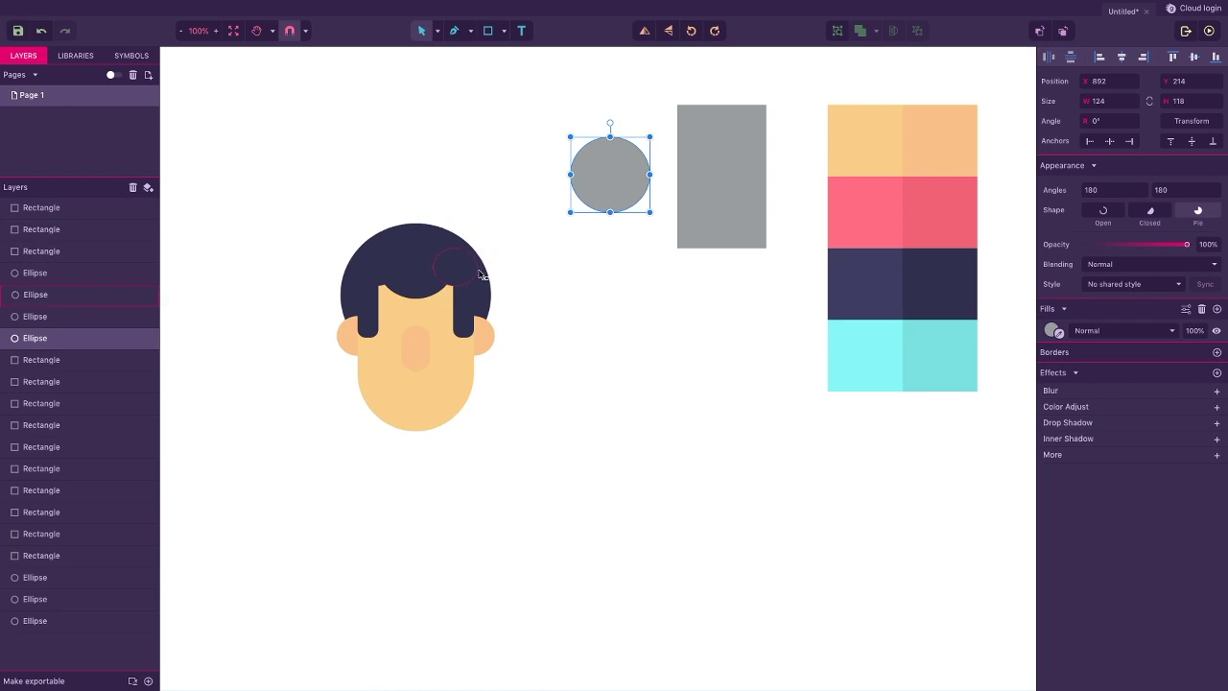
# Copy the grey circle, fill it dark navy, and shrink it to a small dot.
pyautogui.moveTo(597, 183); pyautogui.dragTo(591, 305)
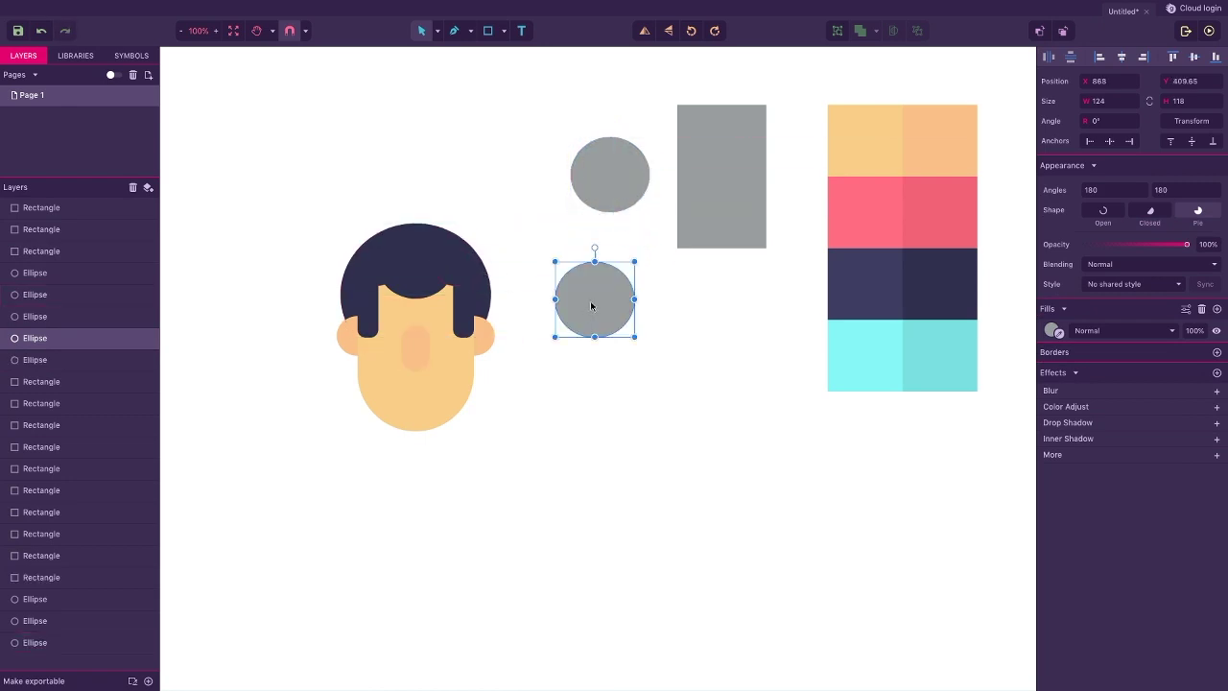
pyautogui.click(1052, 331)
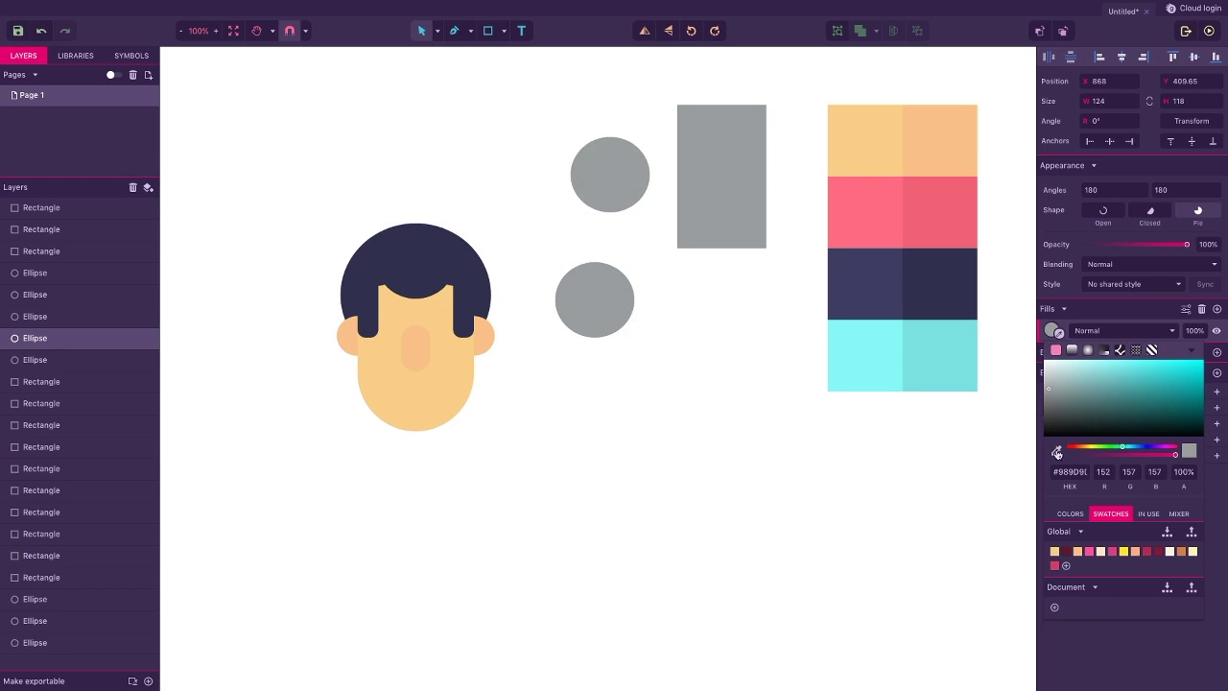
pyautogui.click(1056, 452)
pyautogui.click(907, 288)
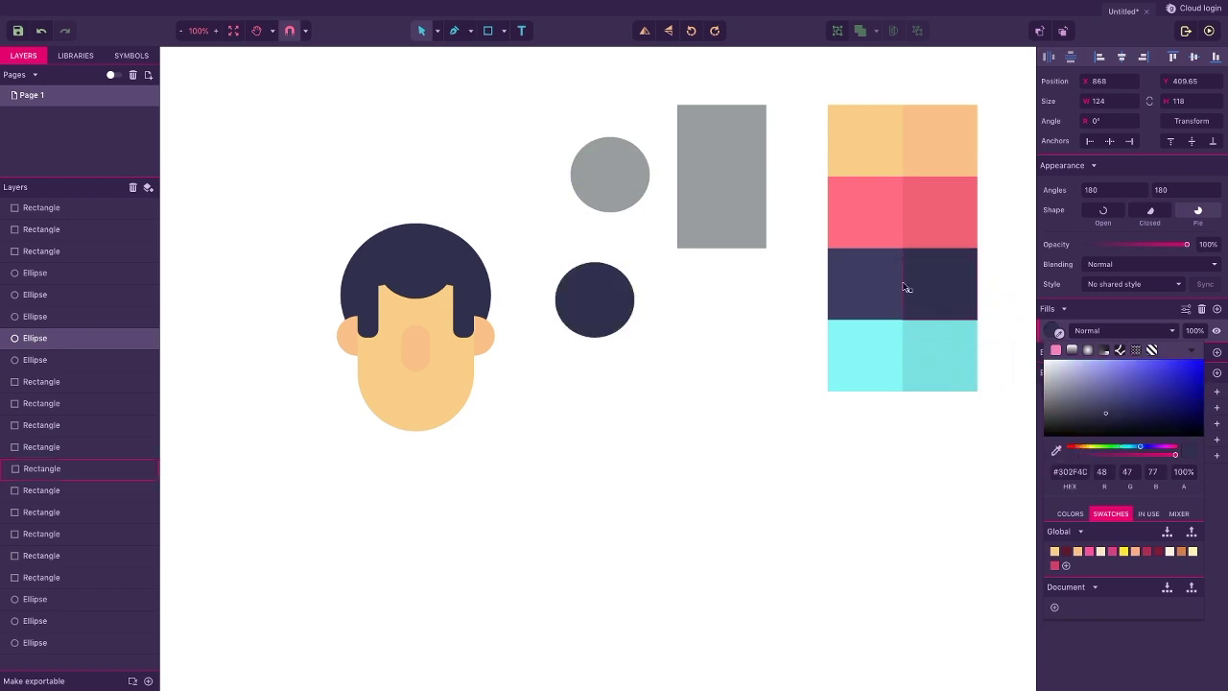
pyautogui.click(581, 286)
pyautogui.moveTo(559, 271); pyautogui.dragTo(622, 327)
# Bring the dot to the front, place it as an eye, and duplicate it for the second eye.
pyautogui.rightClick(623, 327)
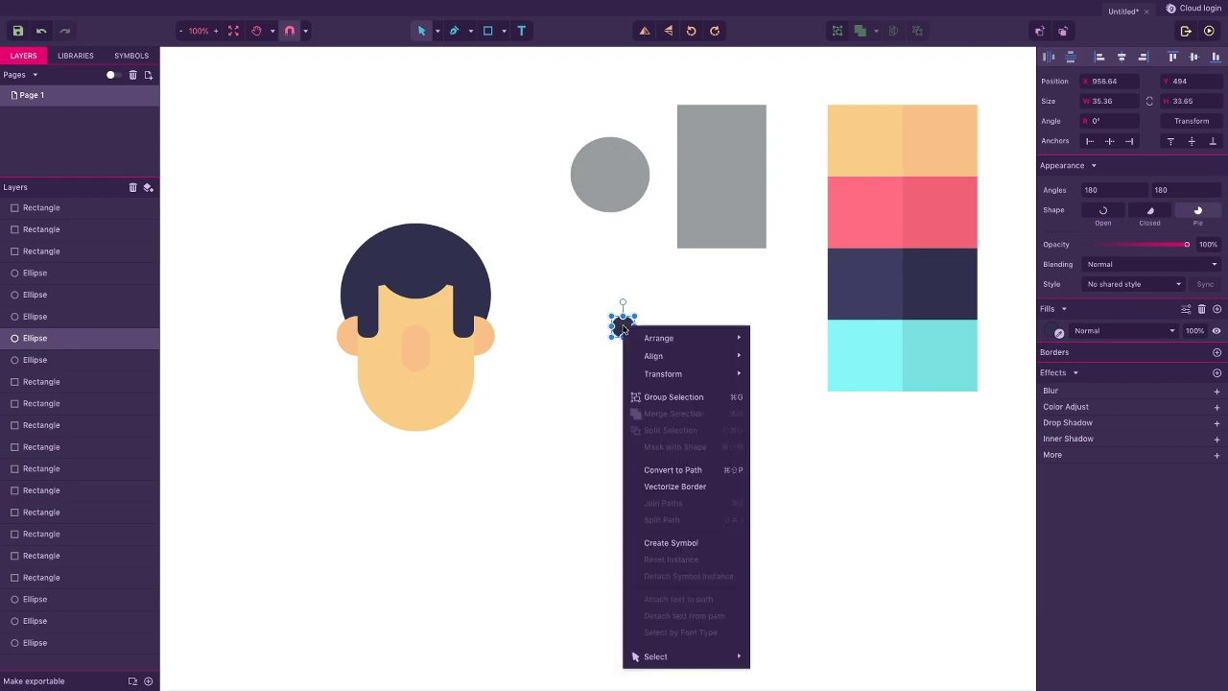
pyautogui.moveTo(658, 337)
pyautogui.click(795, 337)
pyautogui.moveTo(622, 327); pyautogui.dragTo(391, 319)
pyautogui.hotkey('ctrl', 'd')
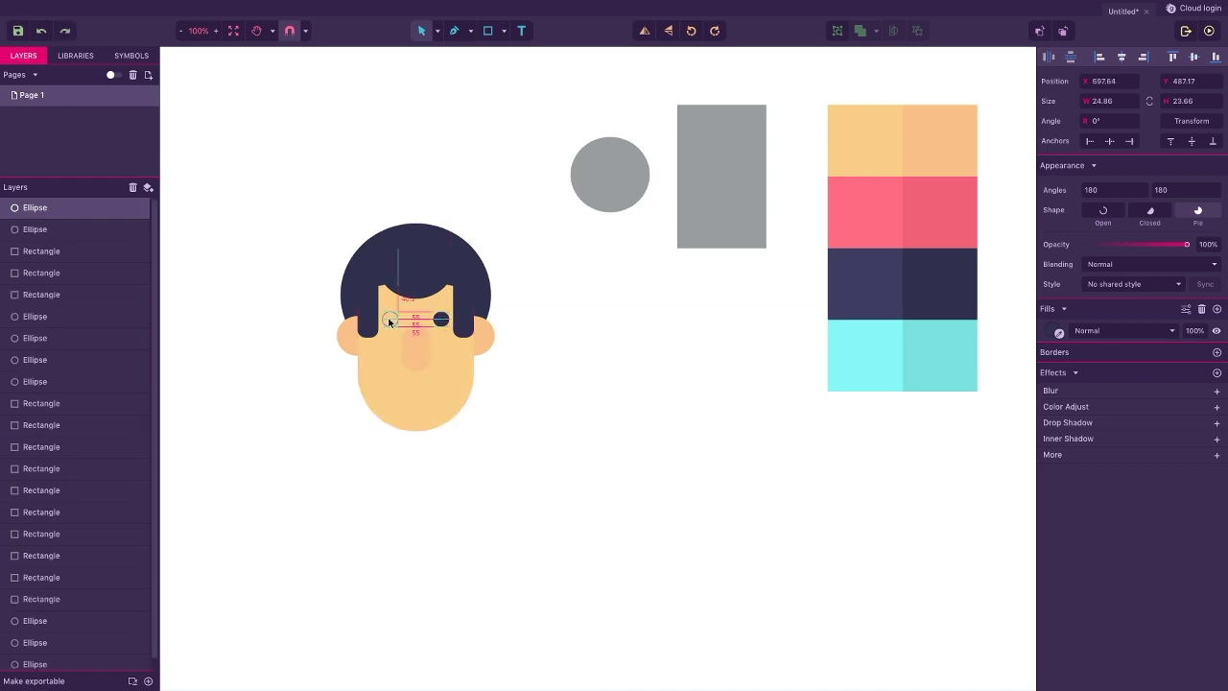
pyautogui.click(284, 281)
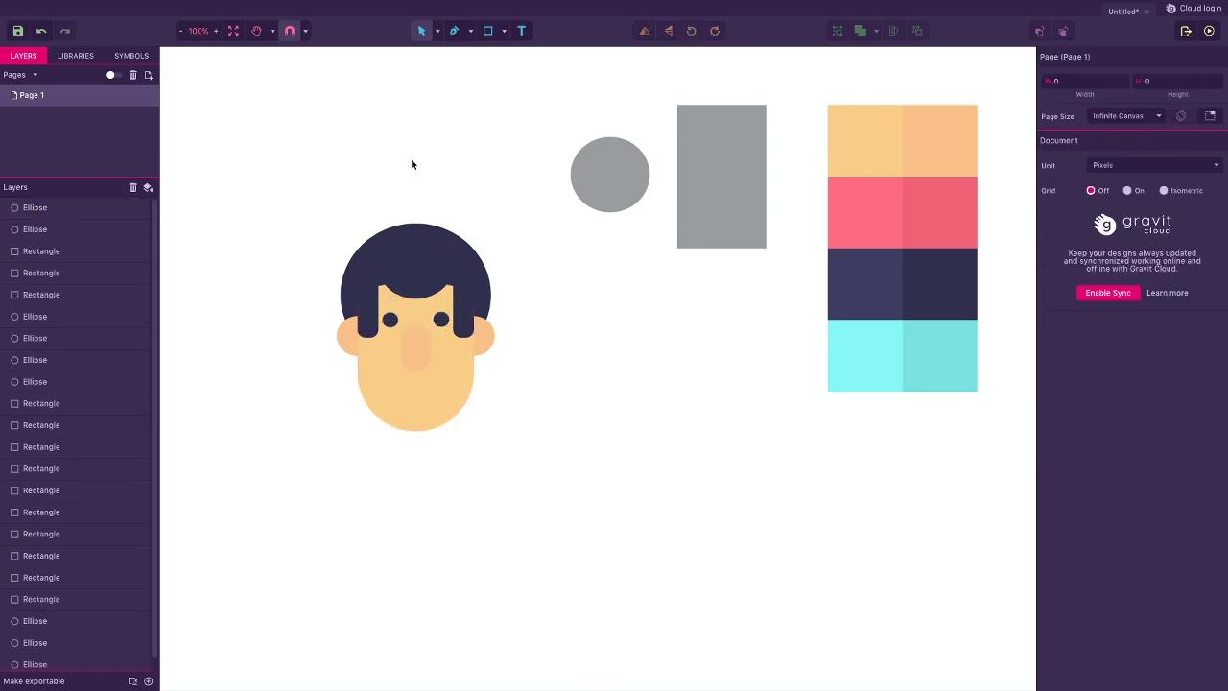
# Duplicate the grey circle below it and fill the copy dark navy.
pyautogui.click(606, 181)
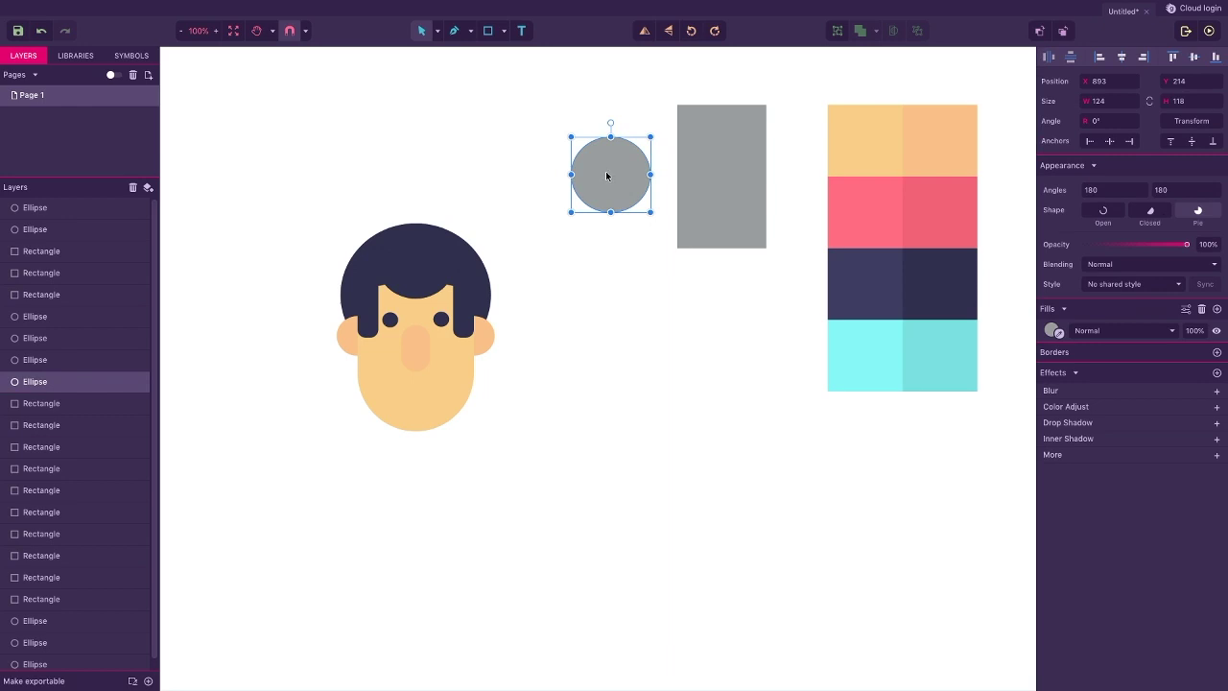
pyautogui.hotkey('ctrl', 'd')
pyautogui.moveTo(611, 191); pyautogui.dragTo(599, 340)
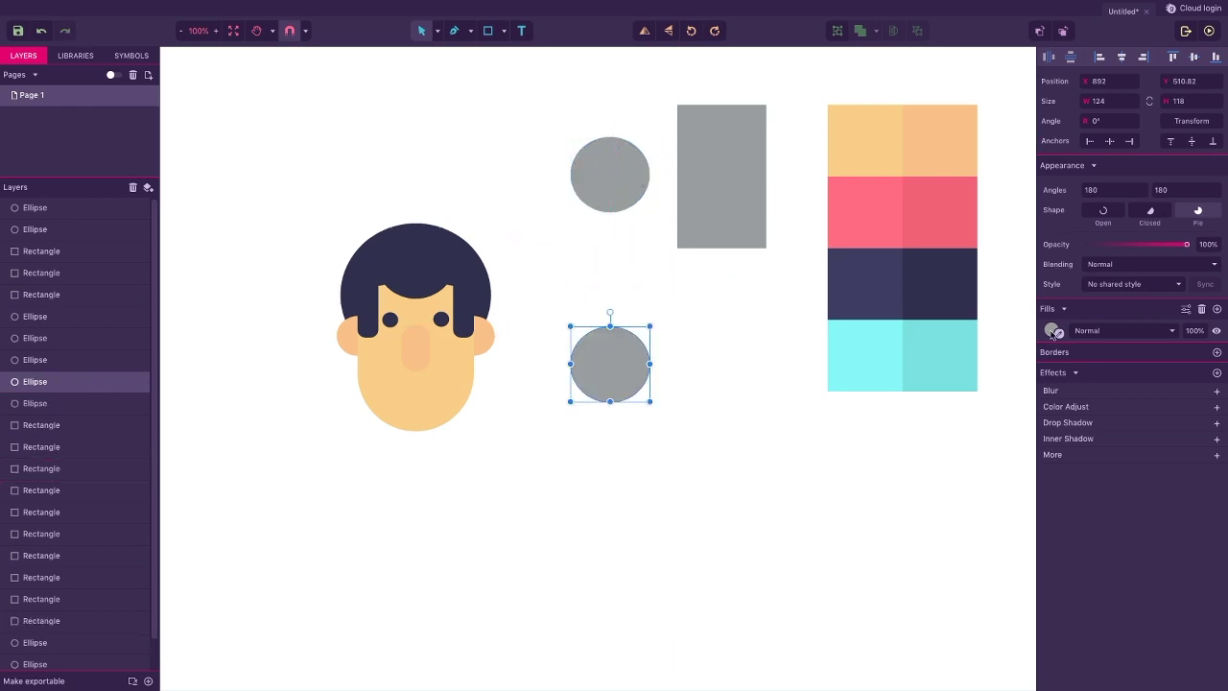
pyautogui.click(1052, 331)
pyautogui.click(855, 282)
pyautogui.click(470, 31)
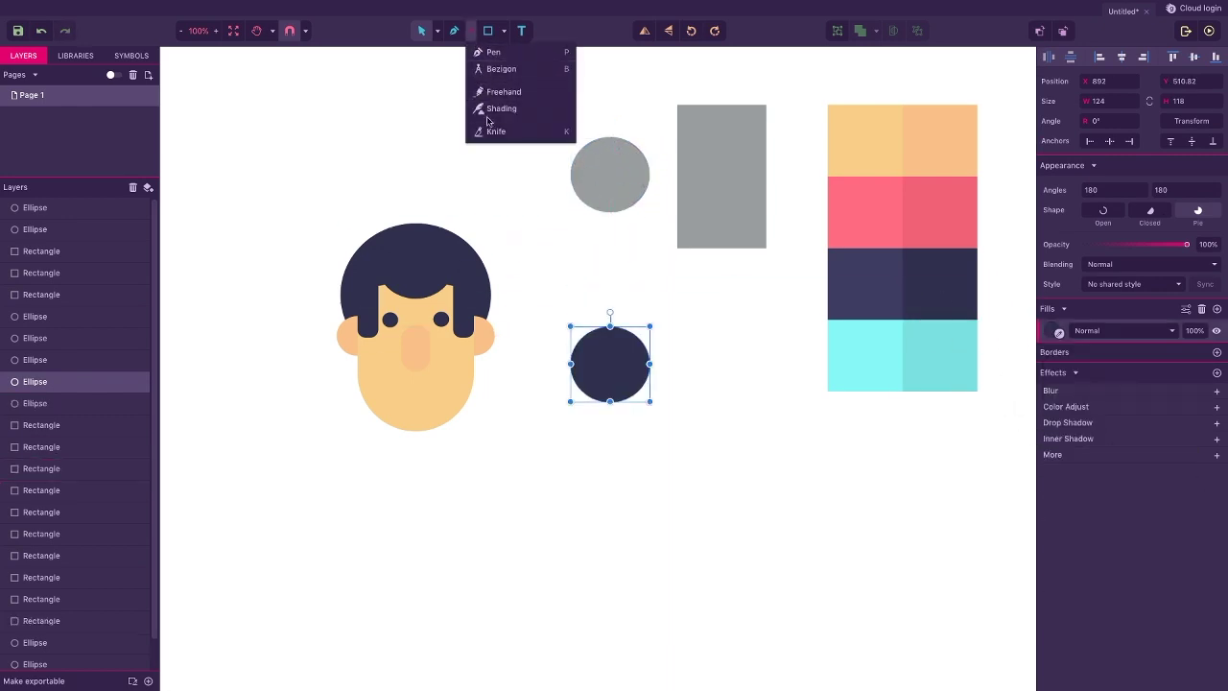
# Slice the navy circle in half with the Knife tool and move the upper half aside.
pyautogui.click(516, 134)
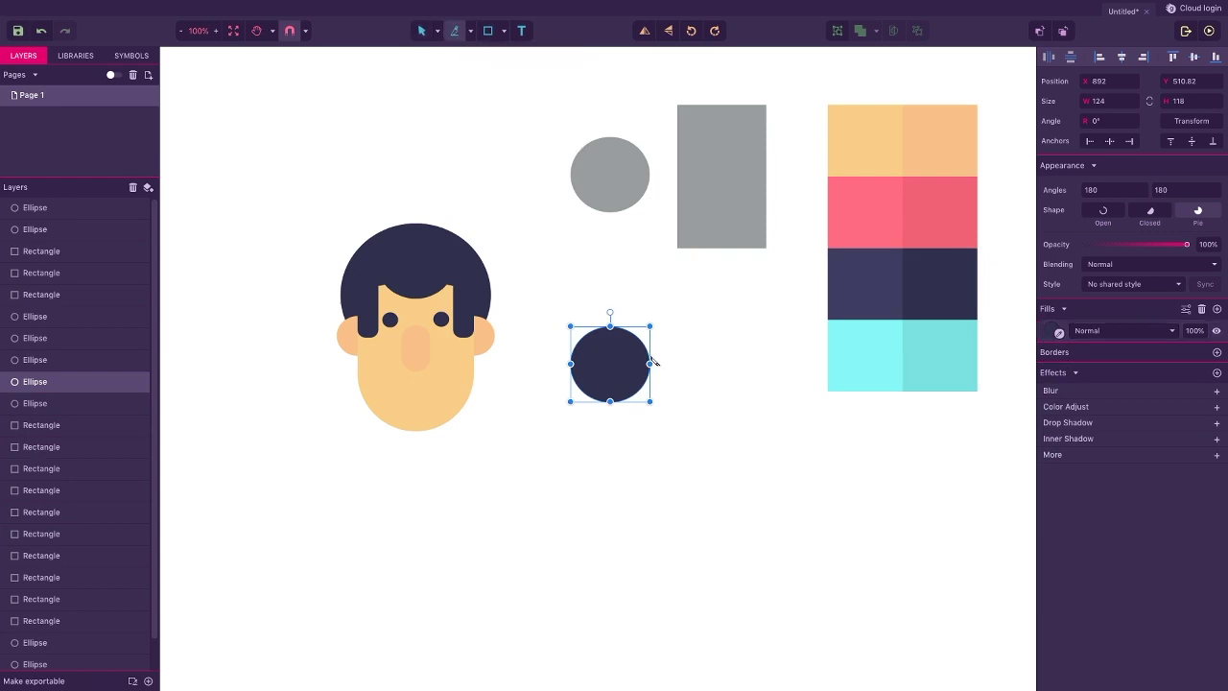
pyautogui.moveTo(575, 356); pyautogui.dragTo(569, 351)
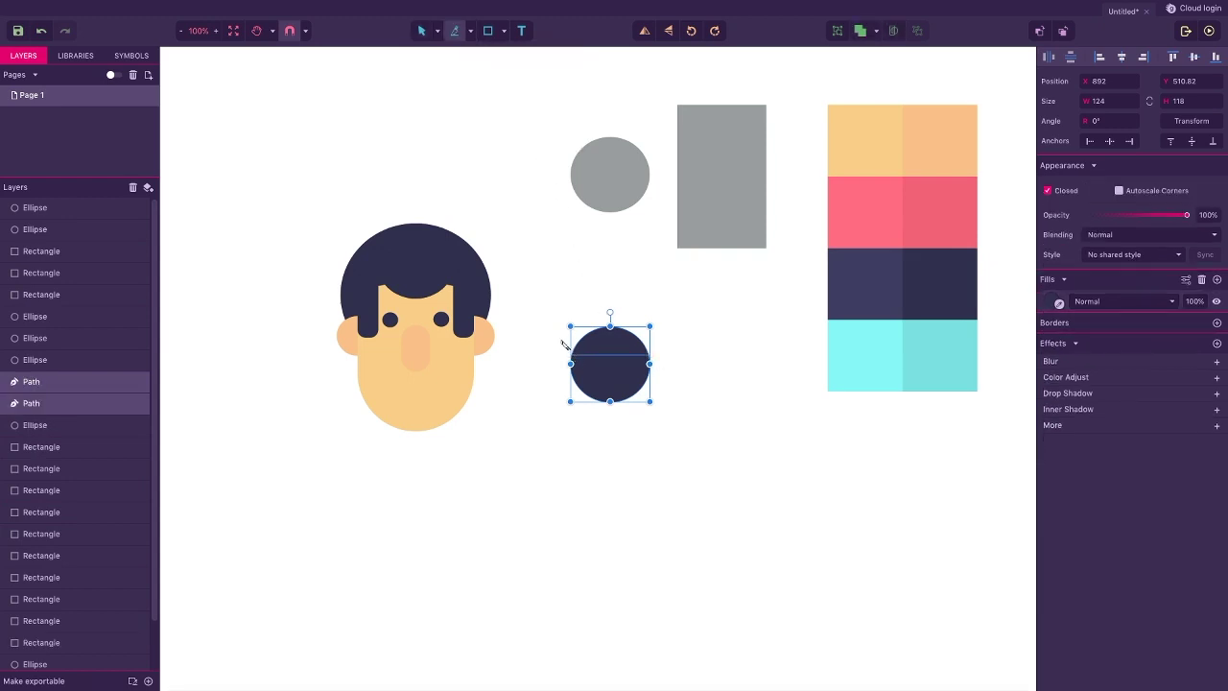
pyautogui.press('v')
pyautogui.click(564, 274)
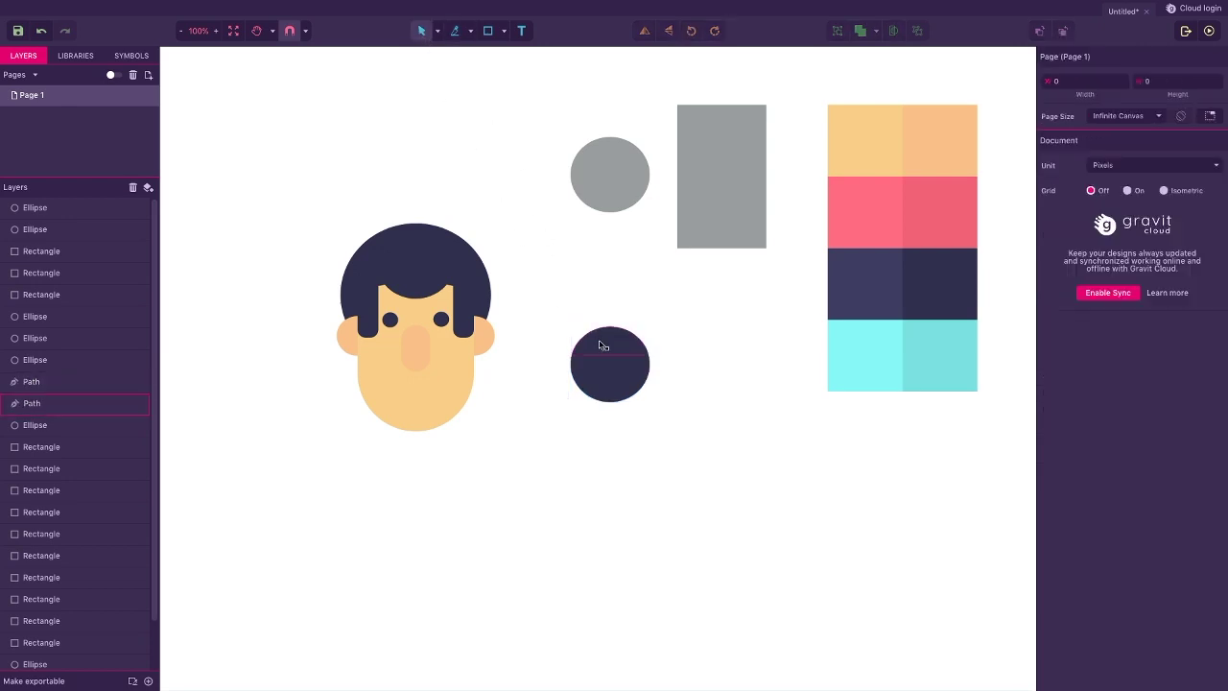
pyautogui.moveTo(601, 345); pyautogui.dragTo(688, 396)
# Recolour the upper half pink and set it in front, over the bottom of the navy half.
pyautogui.click(1059, 302)
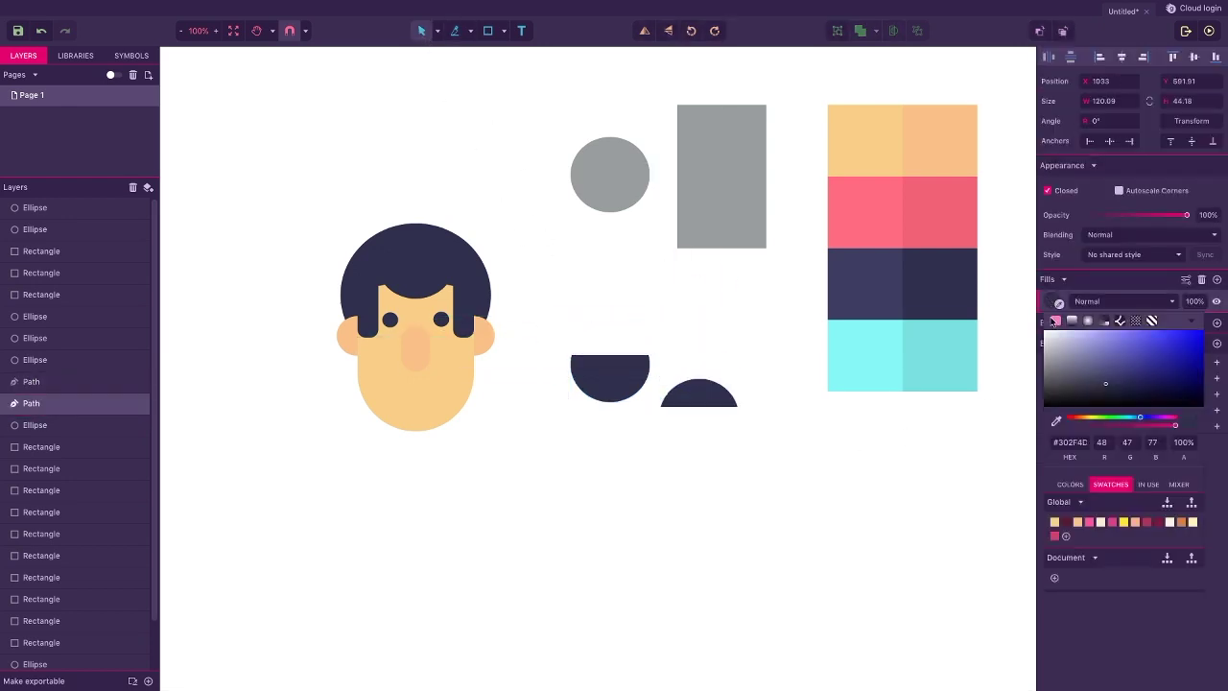
pyautogui.click(1055, 420)
pyautogui.click(933, 225)
pyautogui.moveTo(687, 401); pyautogui.dragTo(607, 407)
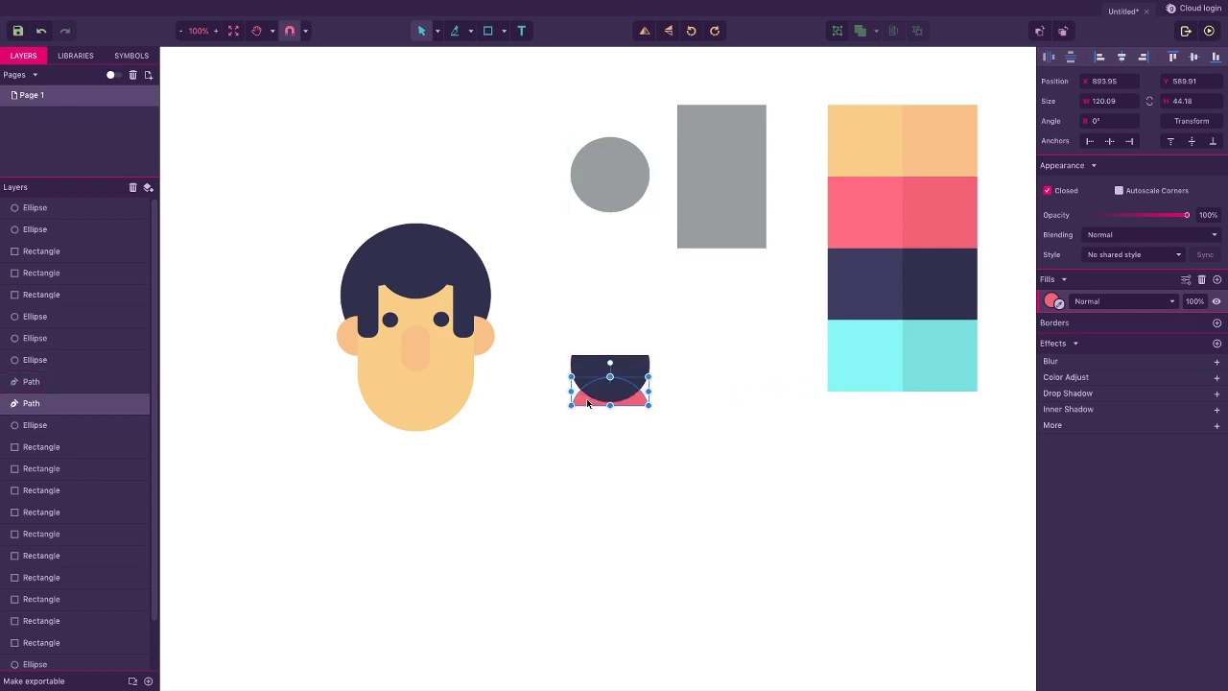
pyautogui.rightClick(590, 400)
pyautogui.click(743, 361)
pyautogui.moveTo(606, 393); pyautogui.dragTo(587, 349)
pyautogui.click(614, 419)
pyautogui.click(604, 398)
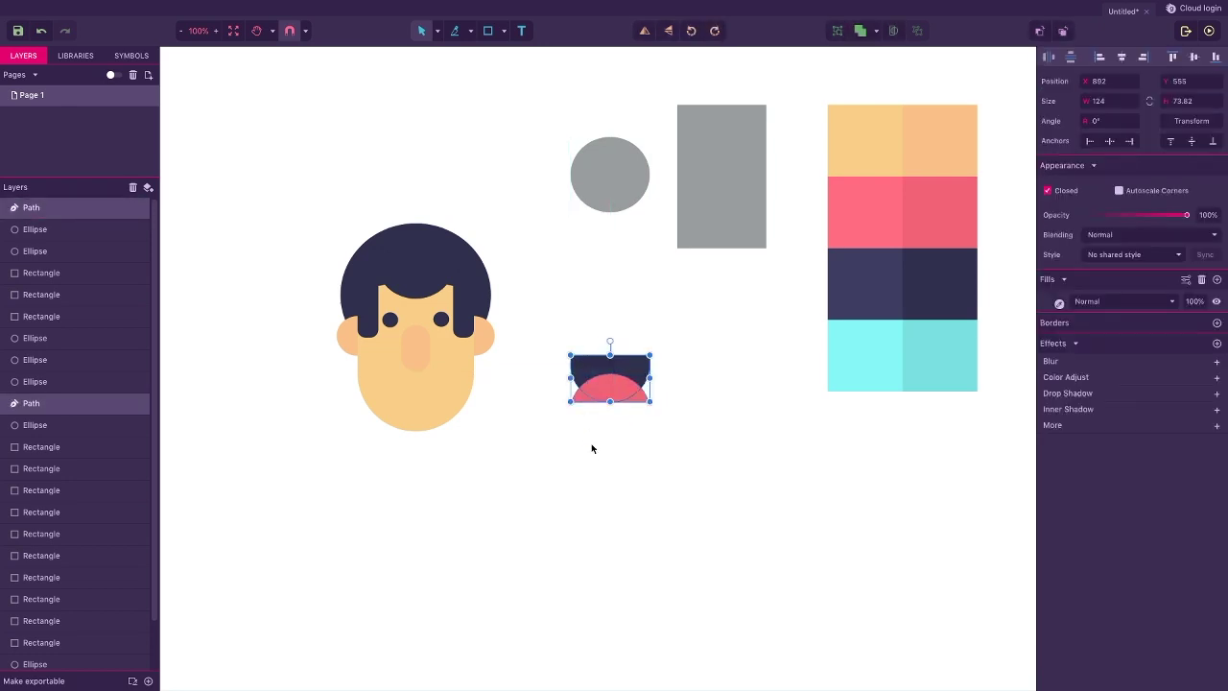
# Combine the two halves into one mouth and place it on the lower face.
pyautogui.click(893, 31)
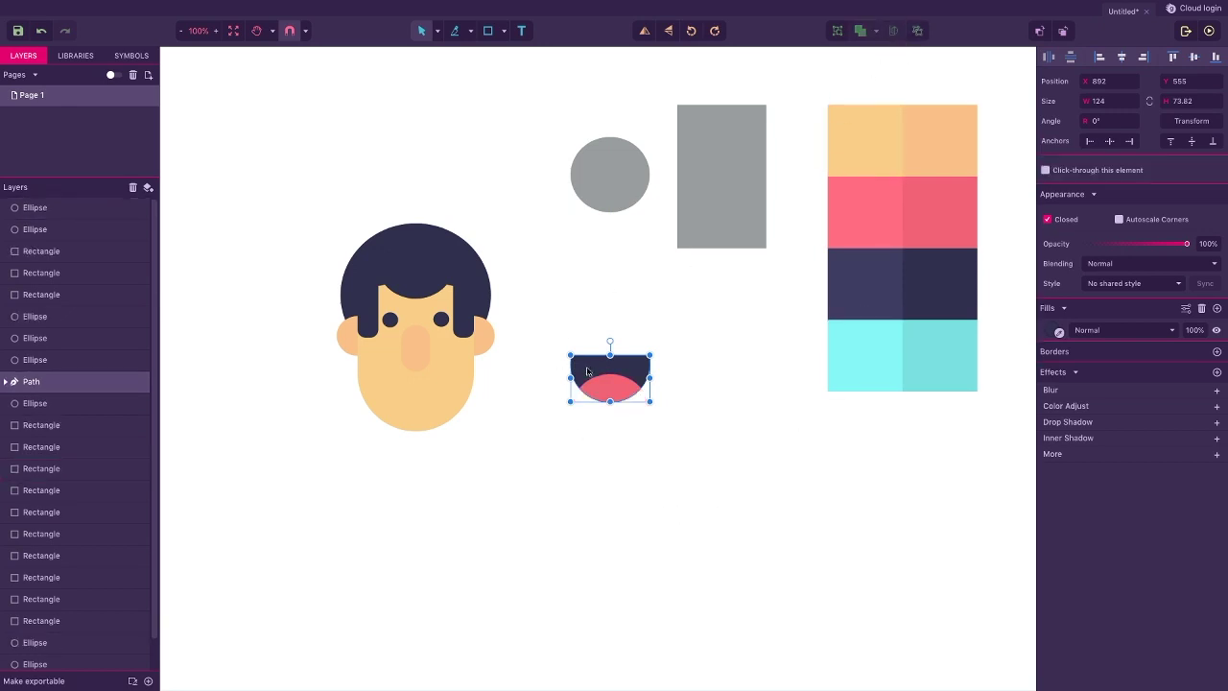
pyautogui.moveTo(587, 372); pyautogui.dragTo(393, 395)
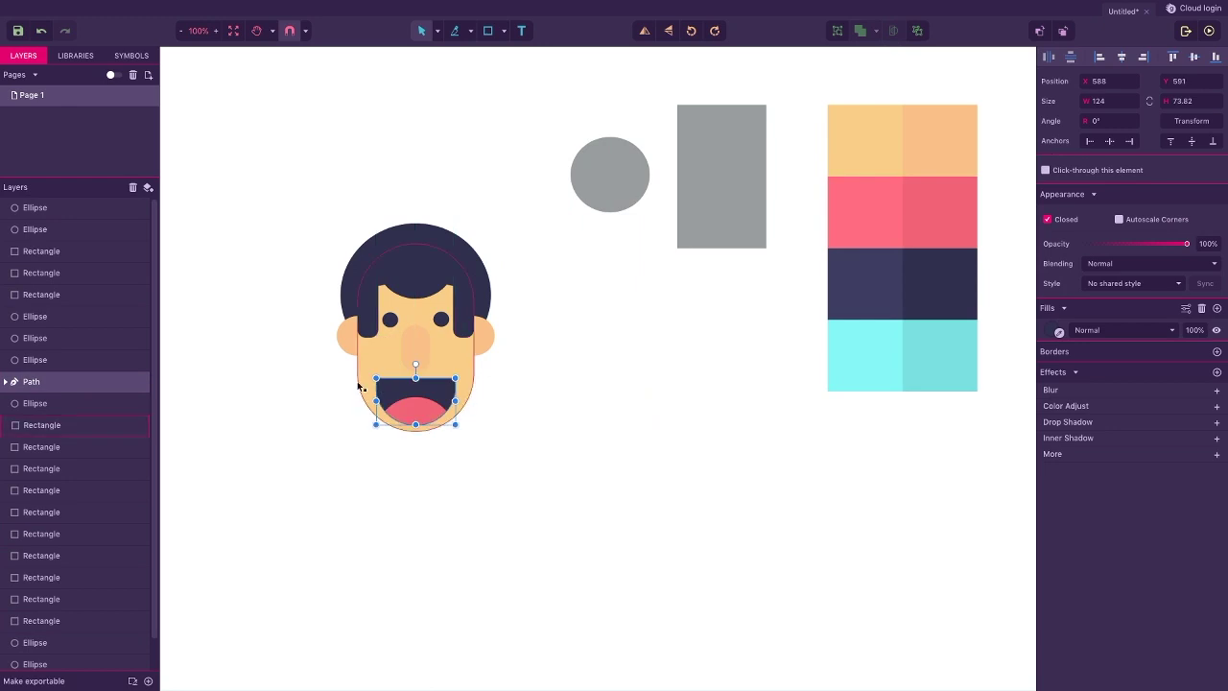
pyautogui.click(355, 385)
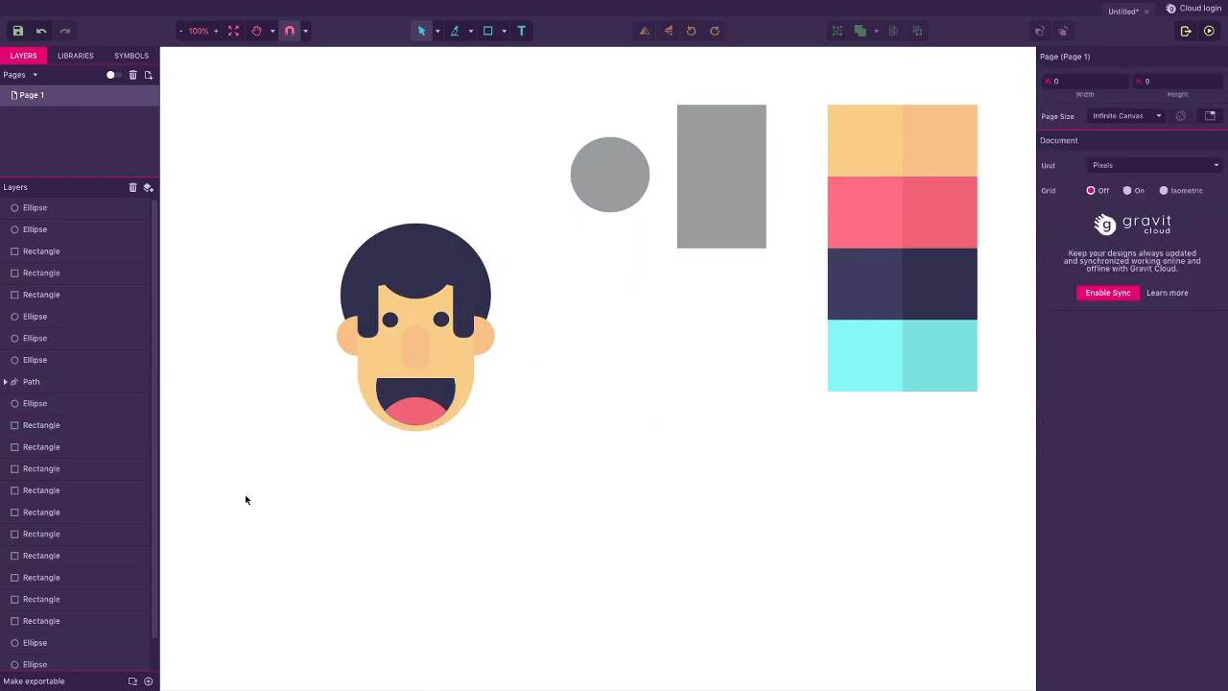
# Group all the face shapes and move the head up and left.
pyautogui.moveTo(326, 223); pyautogui.dragTo(524, 454)
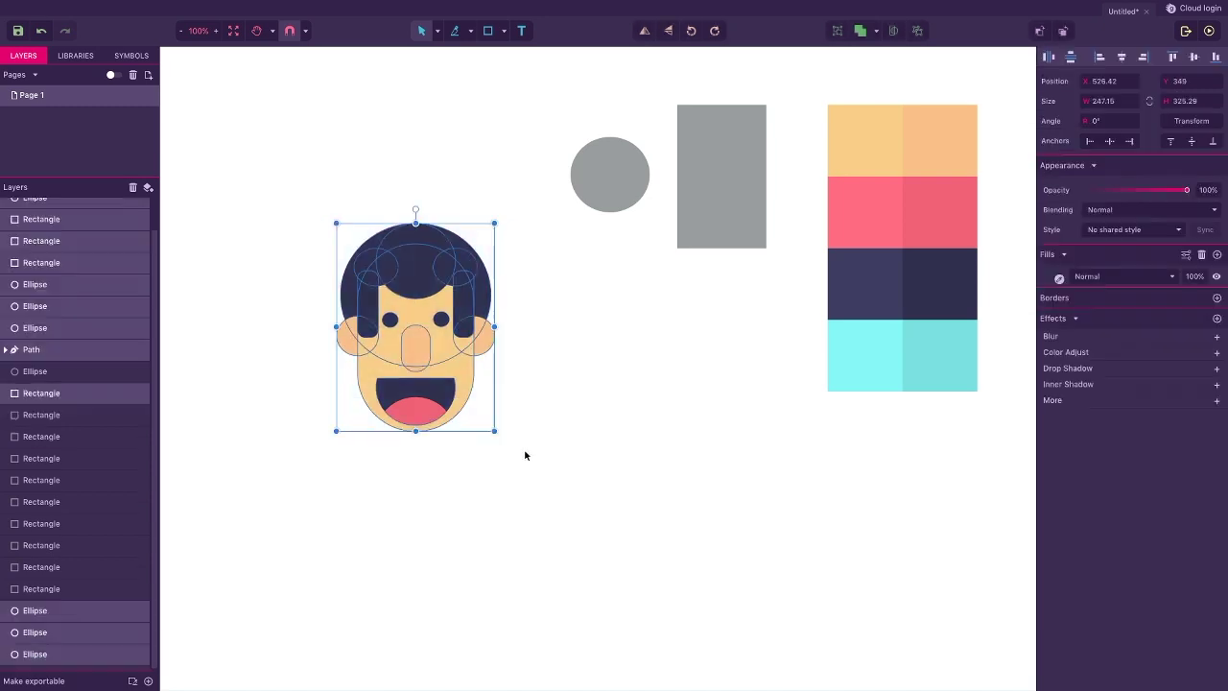
pyautogui.click(838, 31)
pyautogui.moveTo(439, 312); pyautogui.dragTo(393, 156)
pyautogui.click(269, 215)
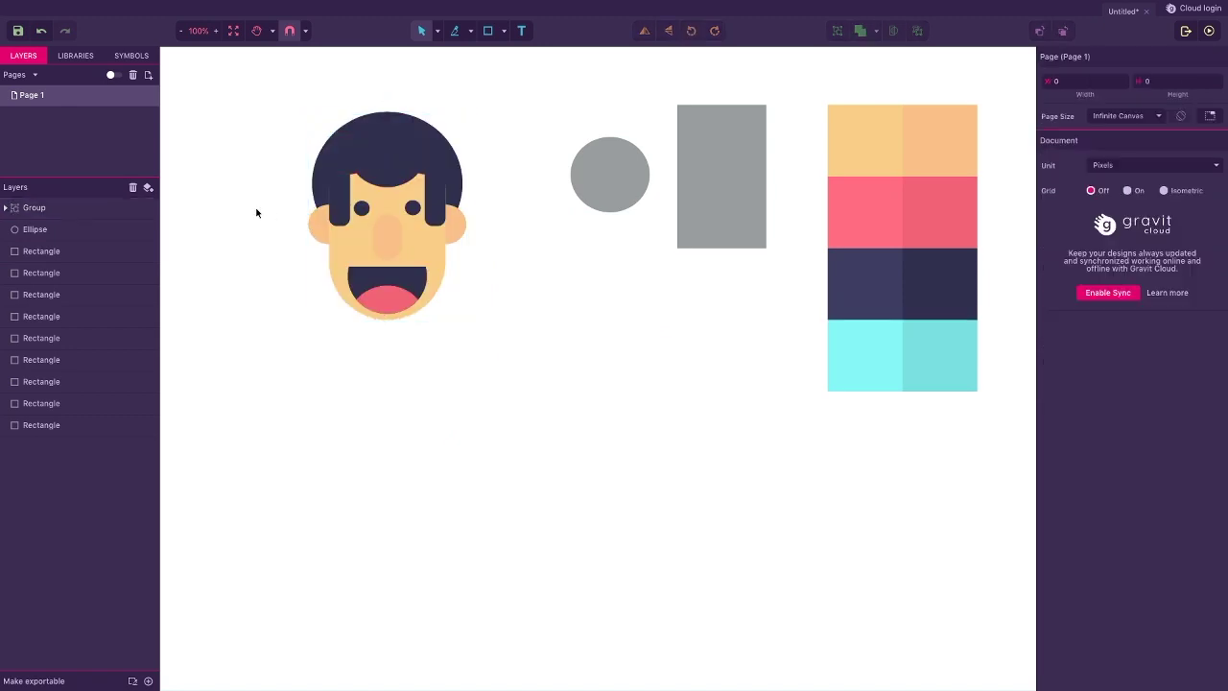
# Place a copy of the grey rectangle lower down with its corners rounded to 66.
pyautogui.click(487, 31)
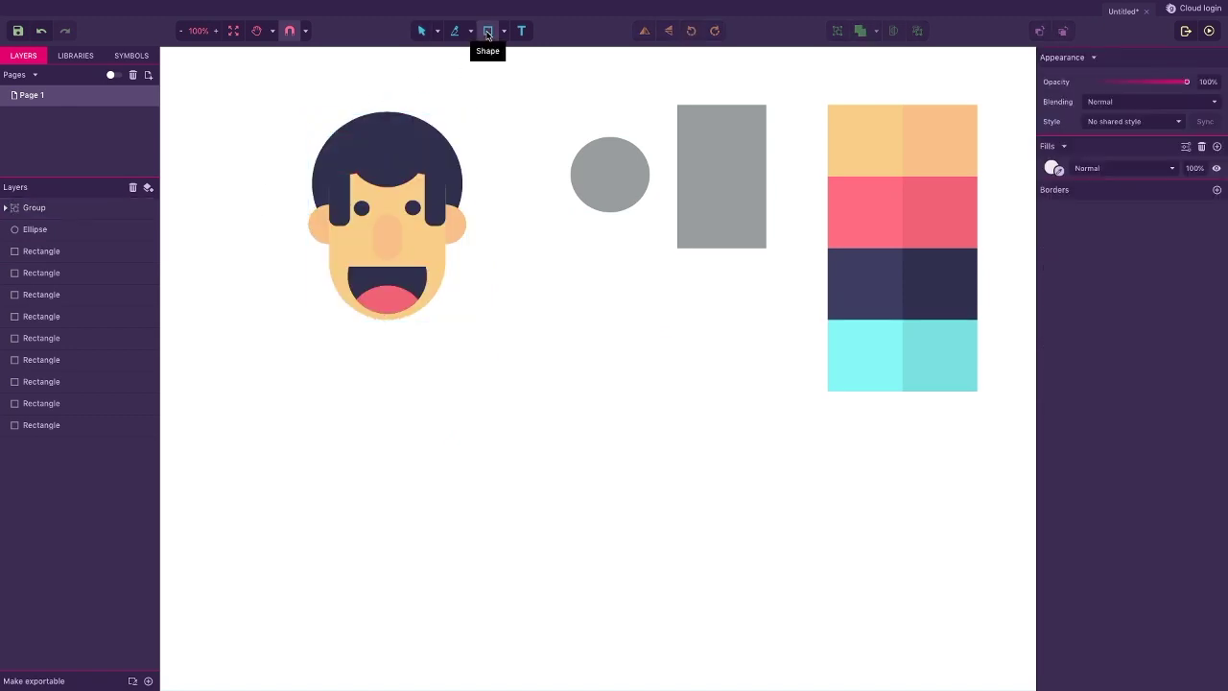
pyautogui.click(427, 32)
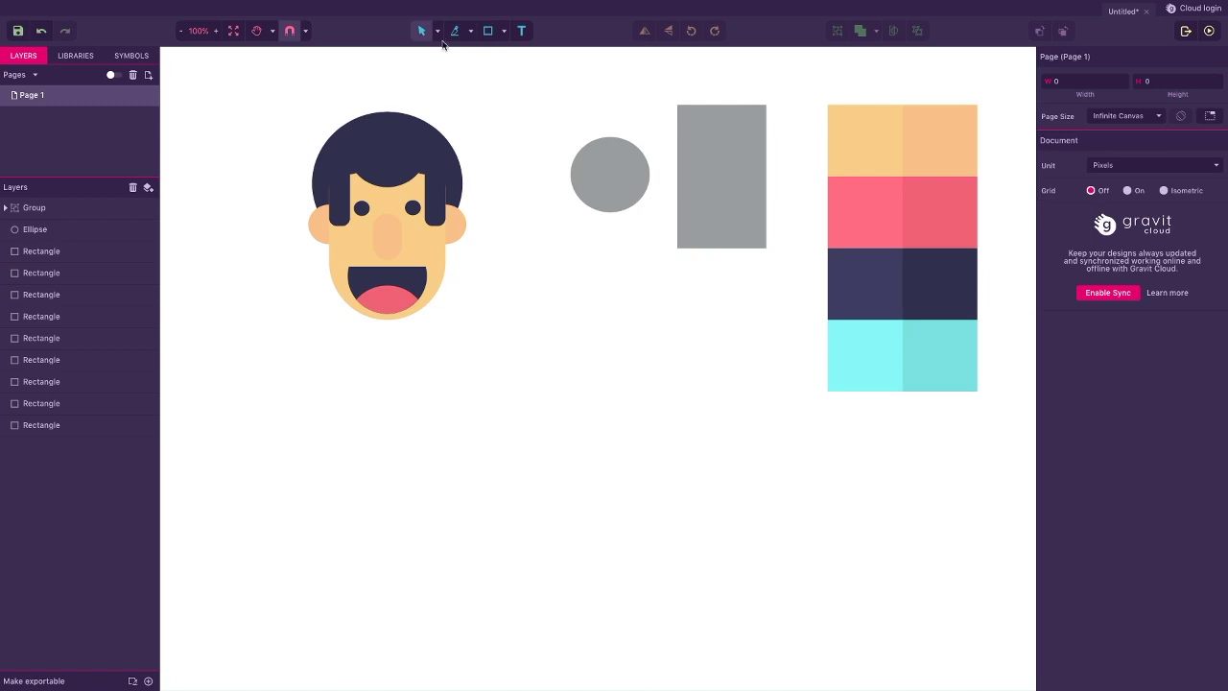
pyautogui.click(700, 126)
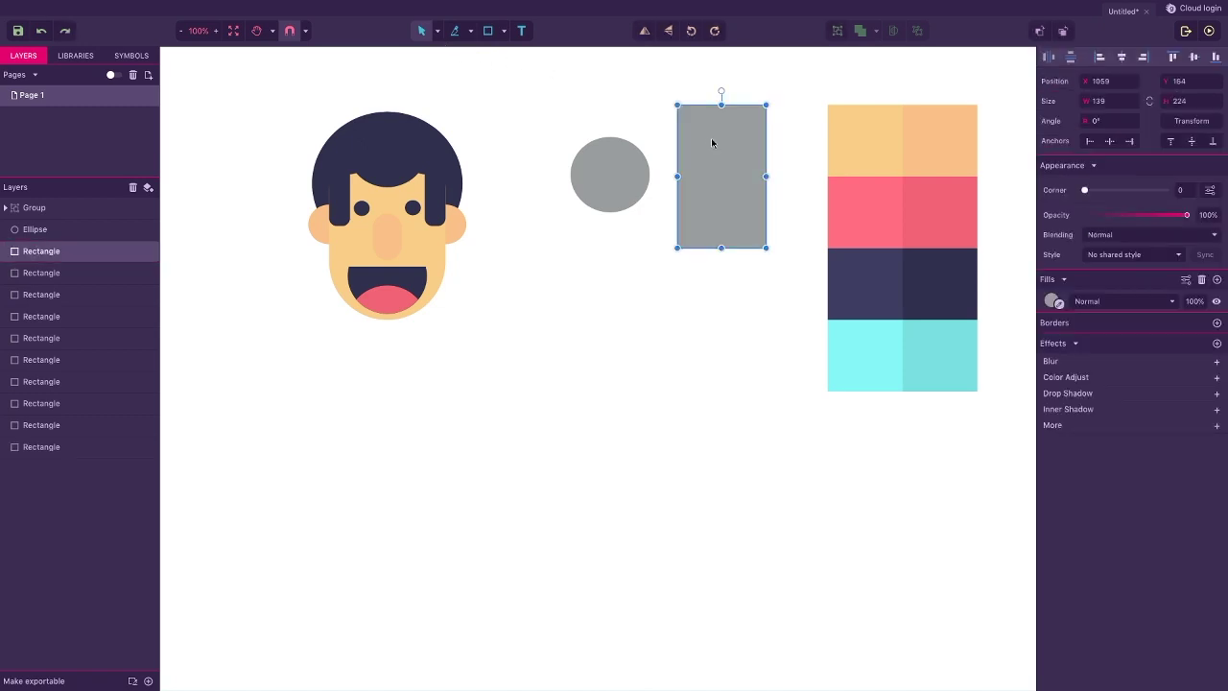
pyautogui.moveTo(712, 143); pyautogui.dragTo(587, 328)
pyautogui.moveTo(1084, 190); pyautogui.dragTo(1163, 190)
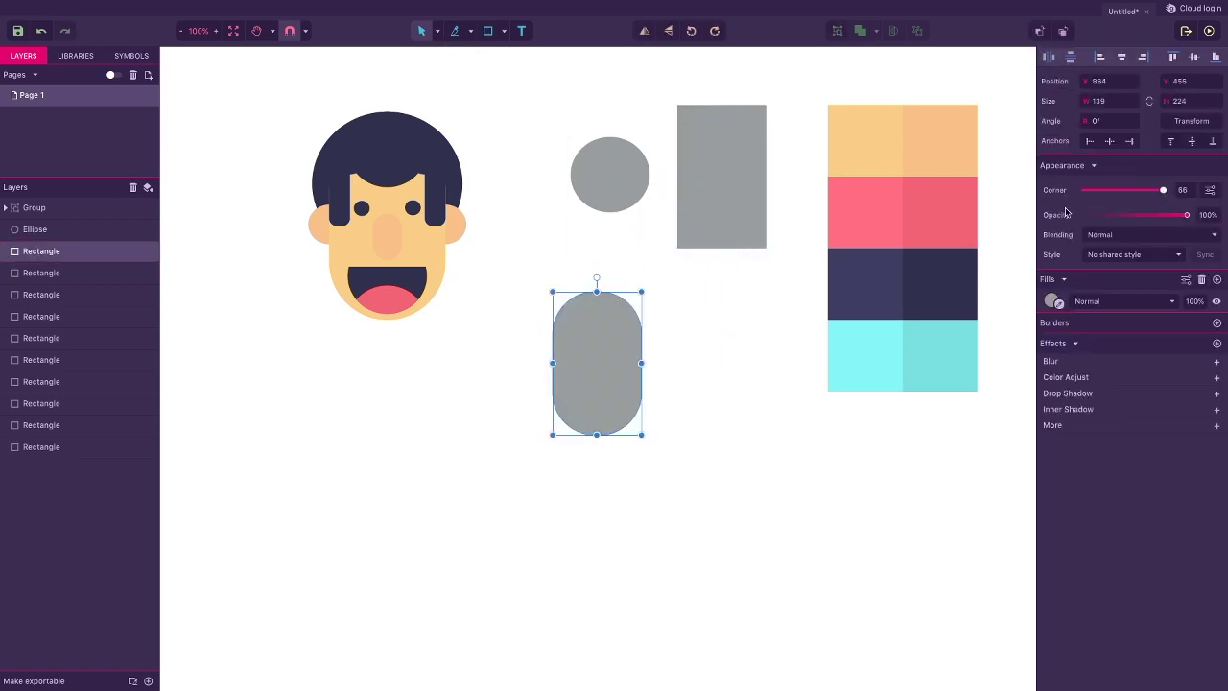
# Fill the pill peach and shrink it to a 58.95 × 95 neck under the mouth.
pyautogui.click(1050, 300)
pyautogui.click(954, 156)
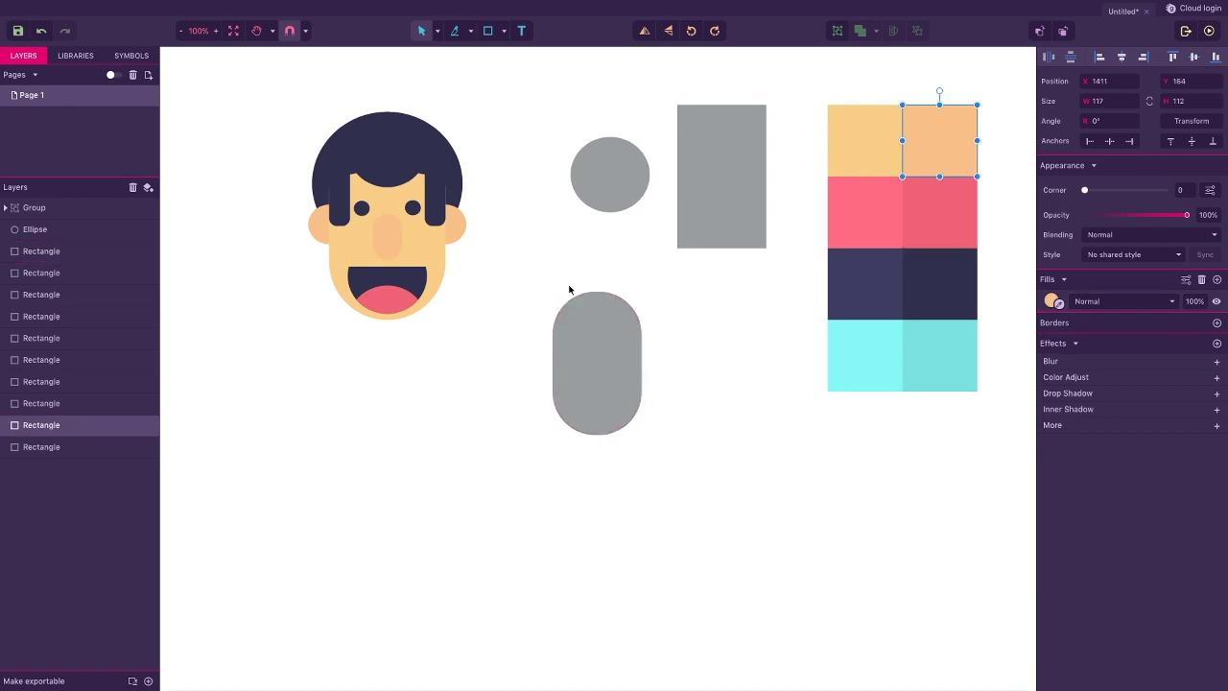
pyautogui.click(575, 302)
pyautogui.click(1050, 300)
pyautogui.click(1056, 420)
pyautogui.click(929, 152)
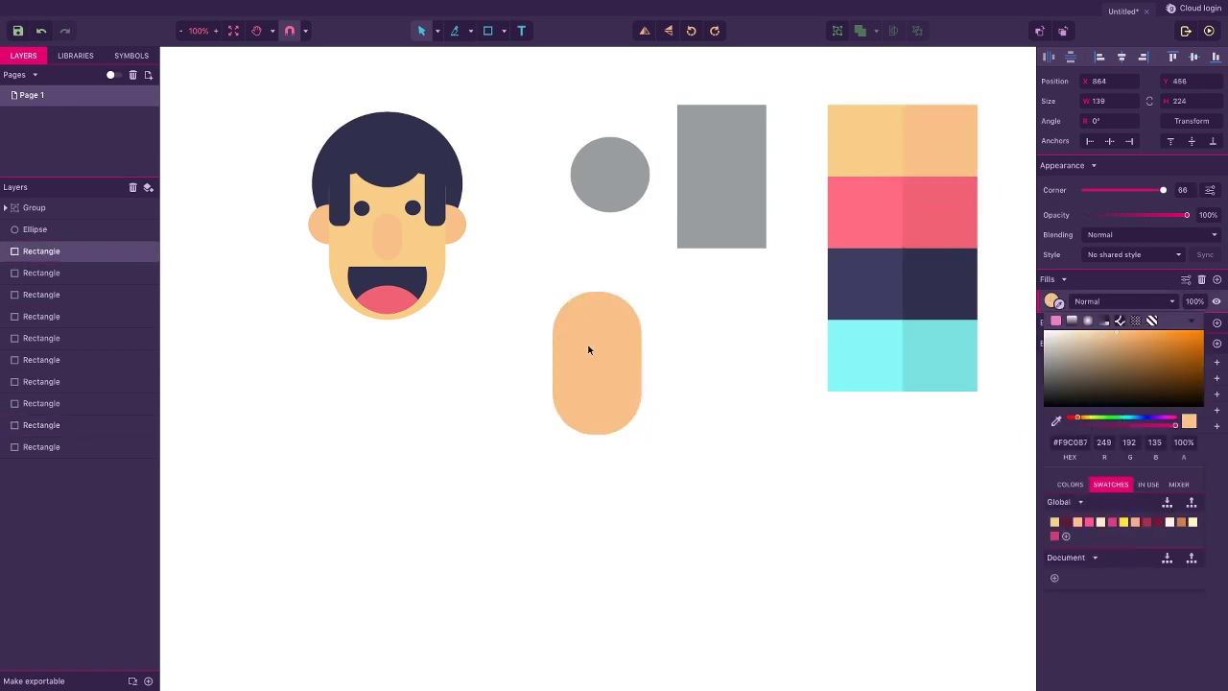
pyautogui.click(589, 350)
pyautogui.moveTo(553, 291); pyautogui.dragTo(387, 324)
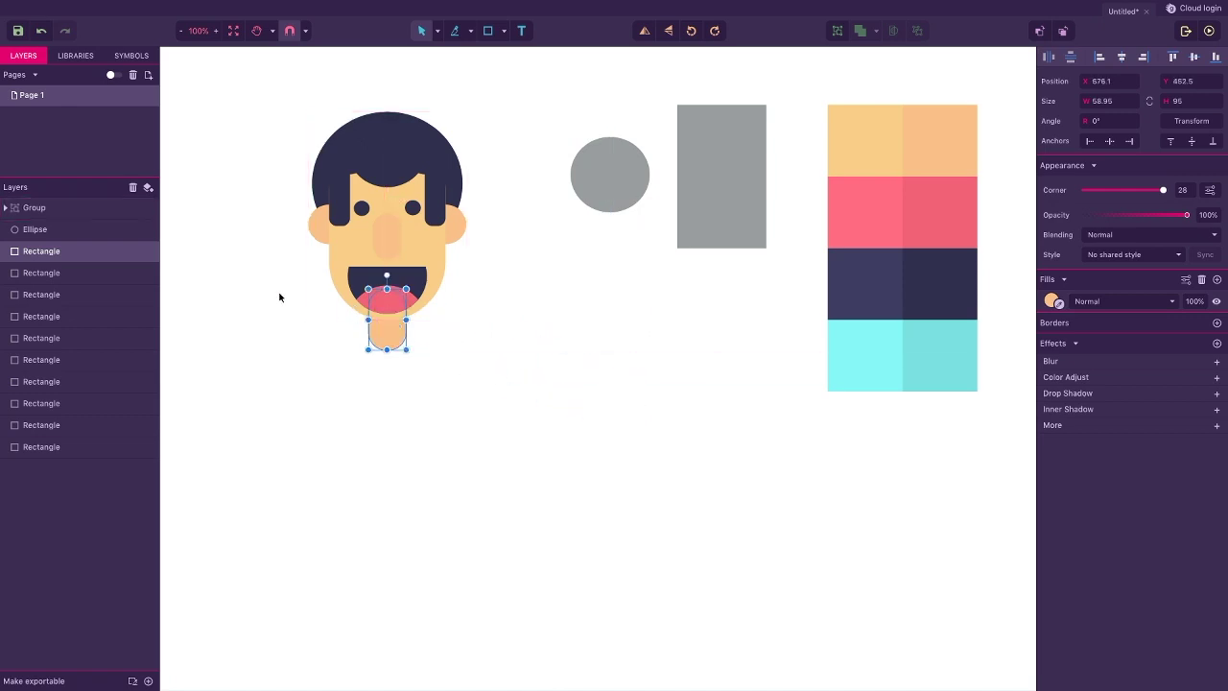
pyautogui.click(706, 185)
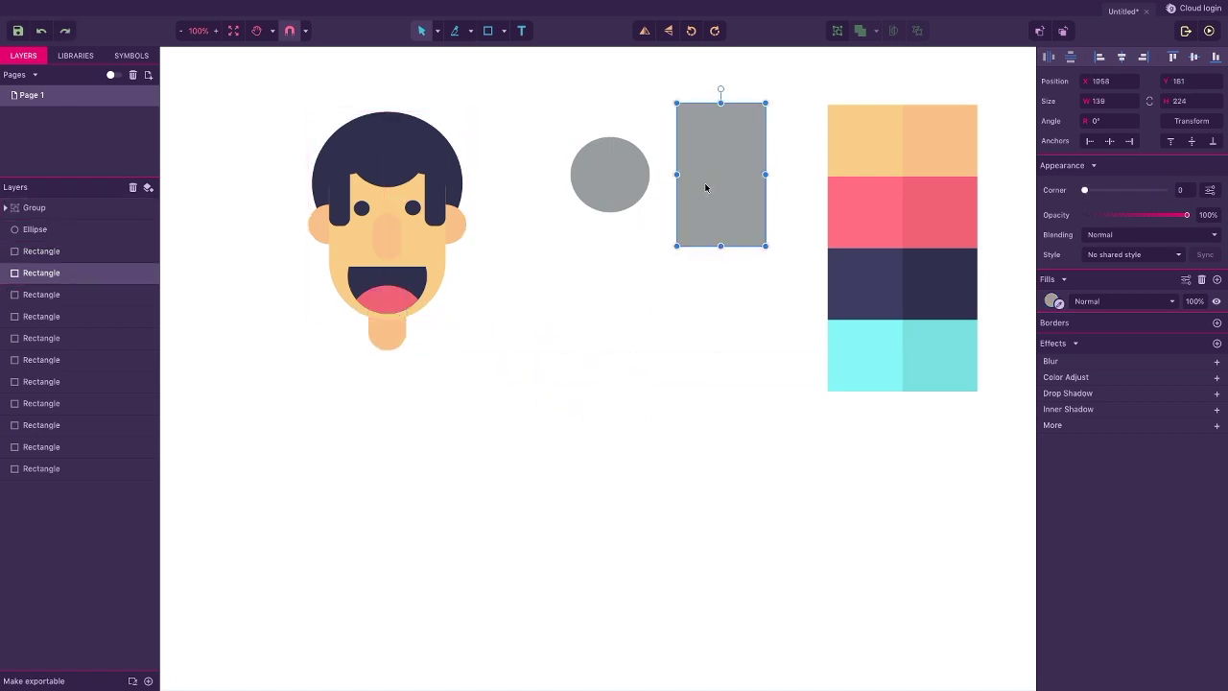
# Place a copy of the grey rectangle below the head, fill it pink and round it with Corner 65.
pyautogui.moveTo(706, 187); pyautogui.dragTo(570, 397)
pyautogui.click(1052, 301)
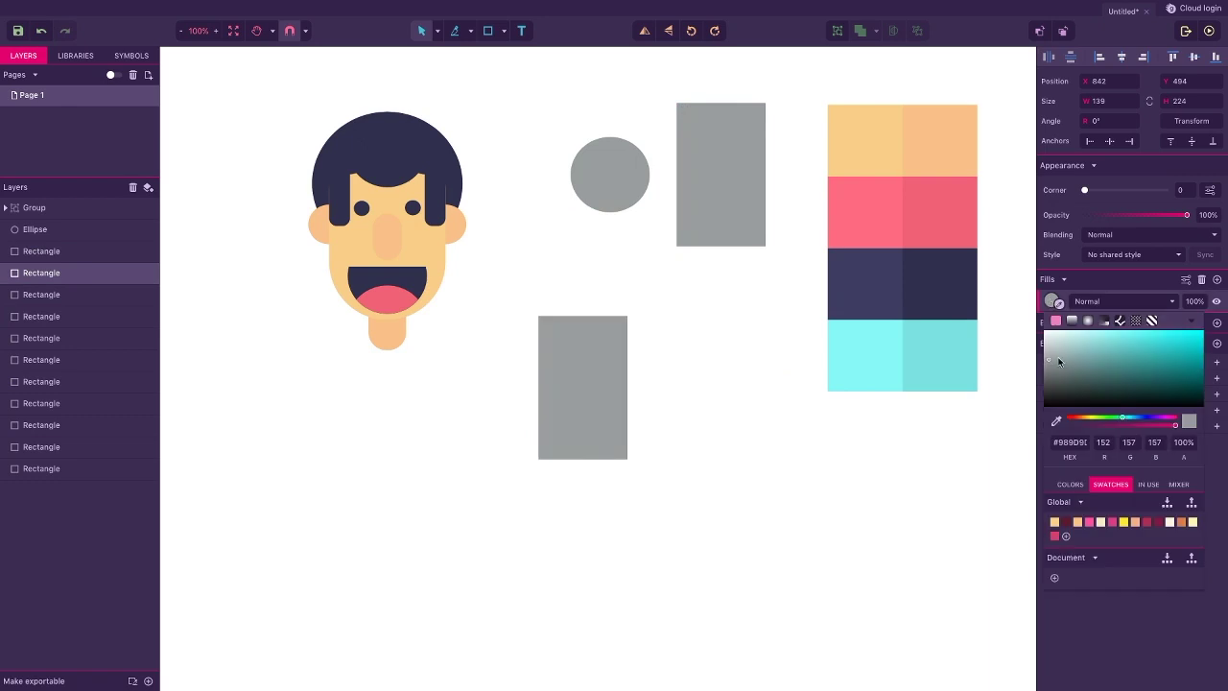
pyautogui.click(1056, 420)
pyautogui.click(860, 206)
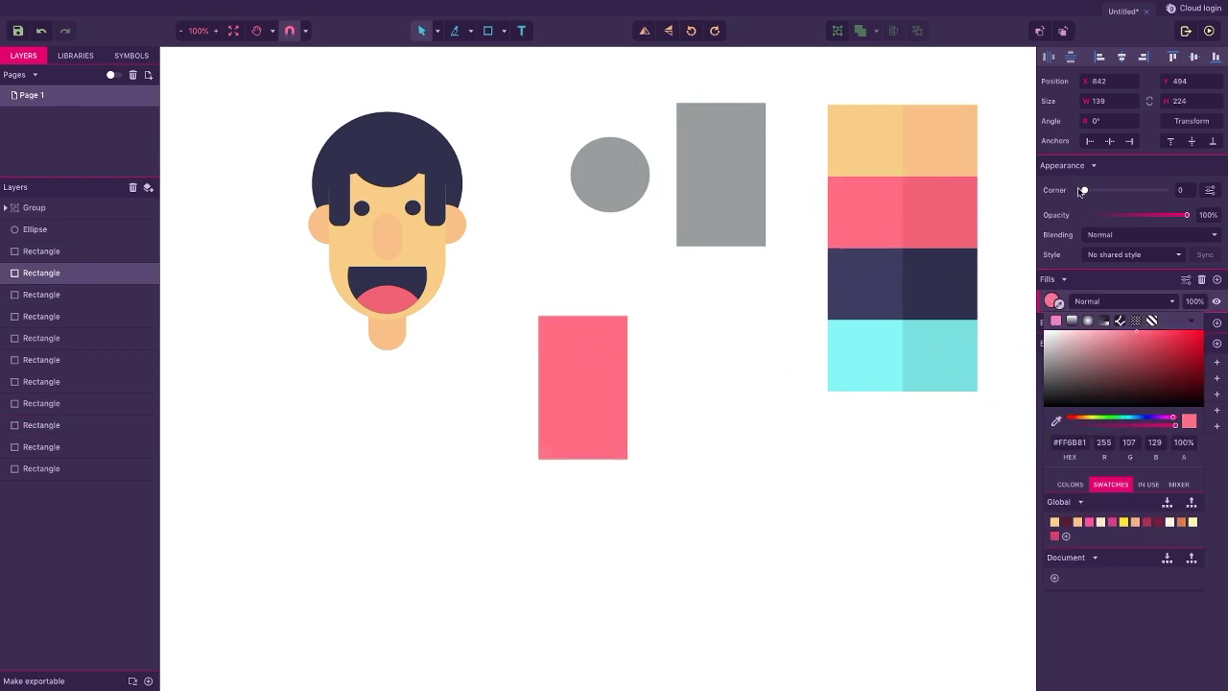
pyautogui.moveTo(1080, 190); pyautogui.dragTo(1161, 190)
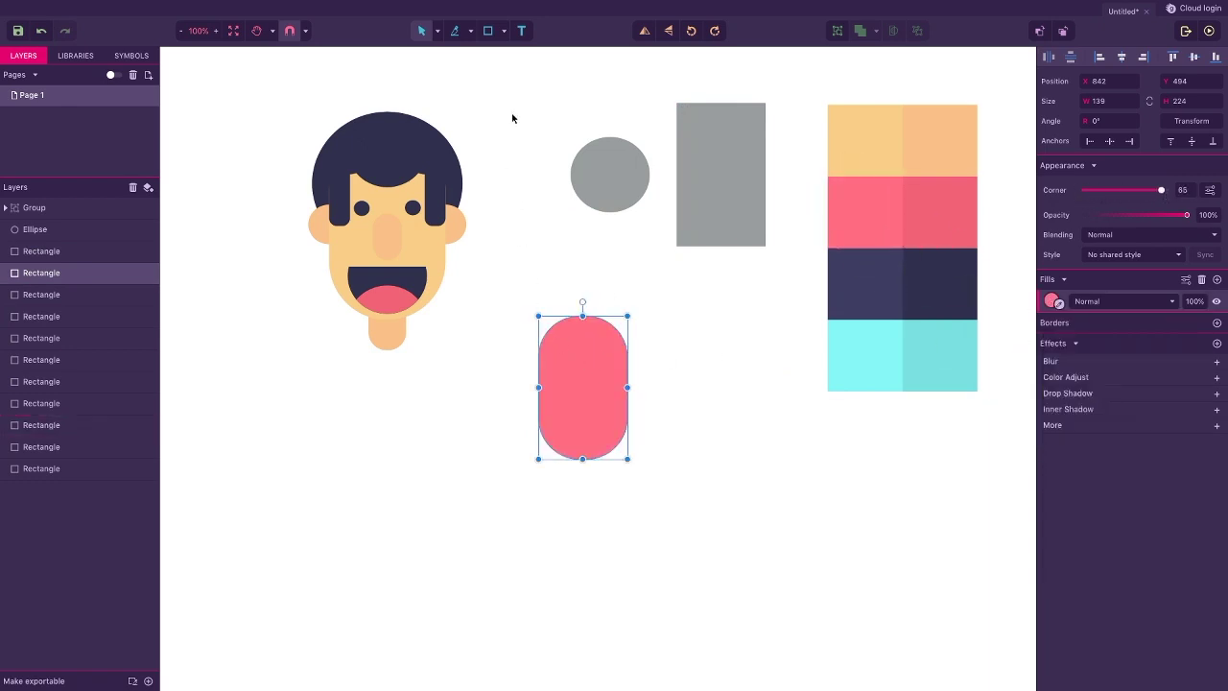
# Add a navy copy of the grey rectangle over the pill's lower half and bring it forward.
pyautogui.click(703, 186)
pyautogui.moveTo(703, 196); pyautogui.dragTo(681, 438)
pyautogui.click(1052, 301)
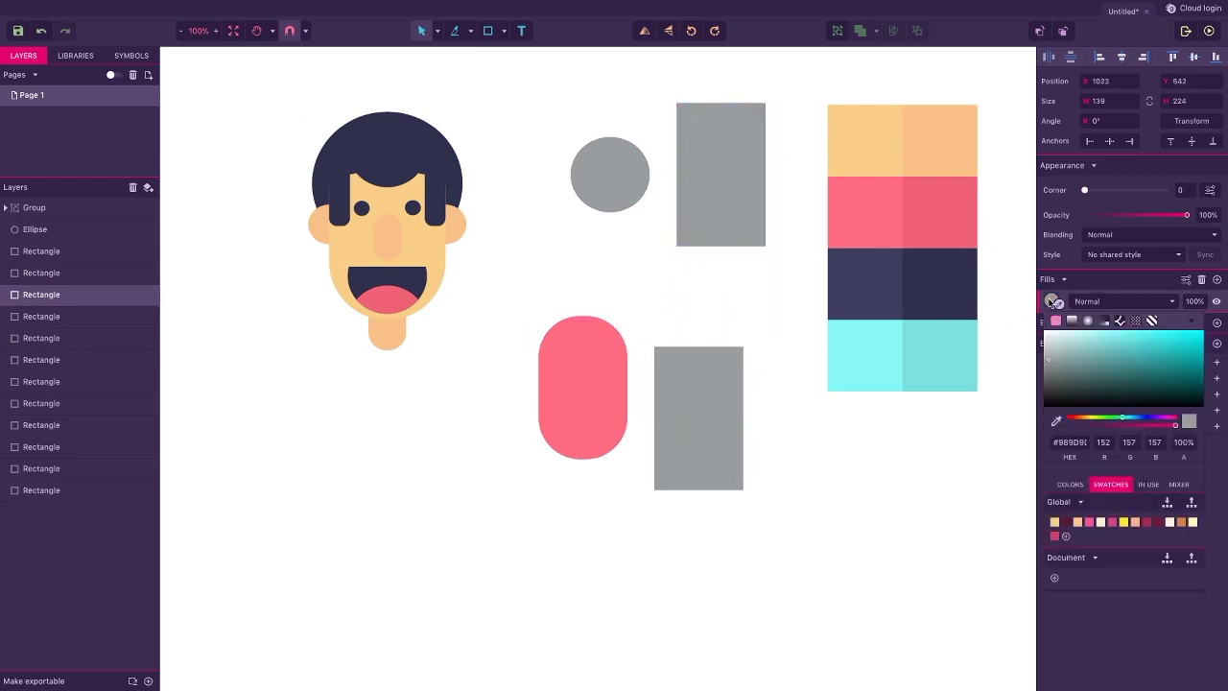
pyautogui.click(1056, 421)
pyautogui.click(873, 288)
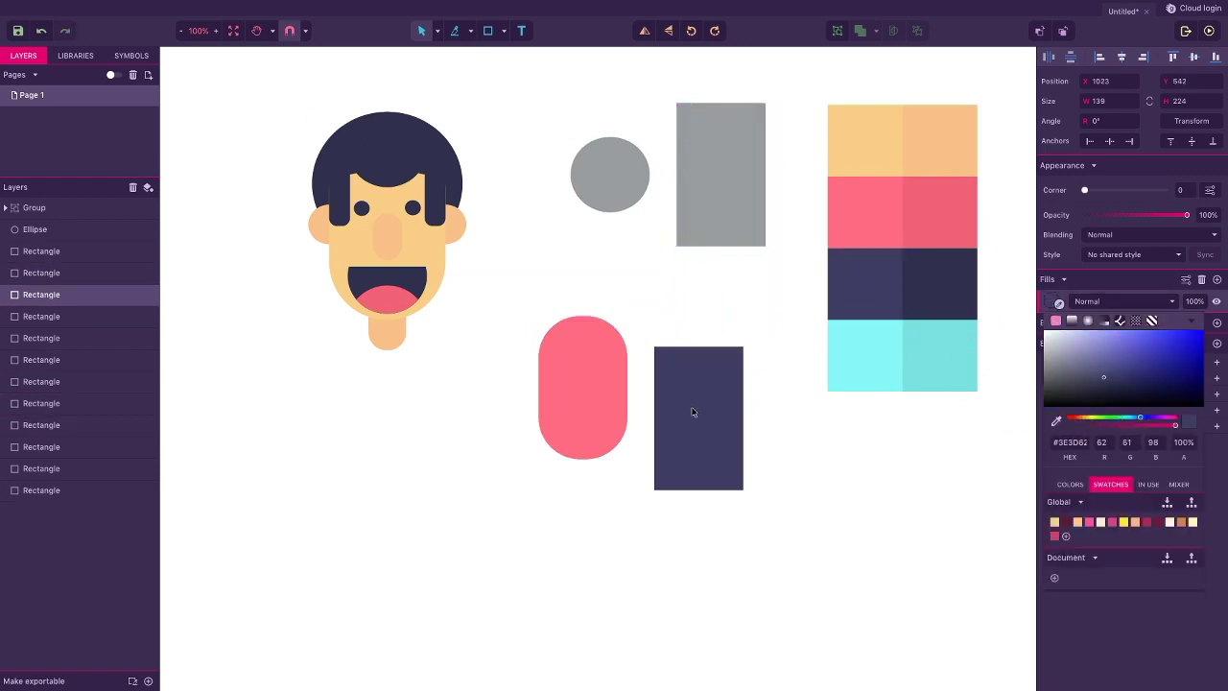
pyautogui.moveTo(692, 411); pyautogui.dragTo(577, 487)
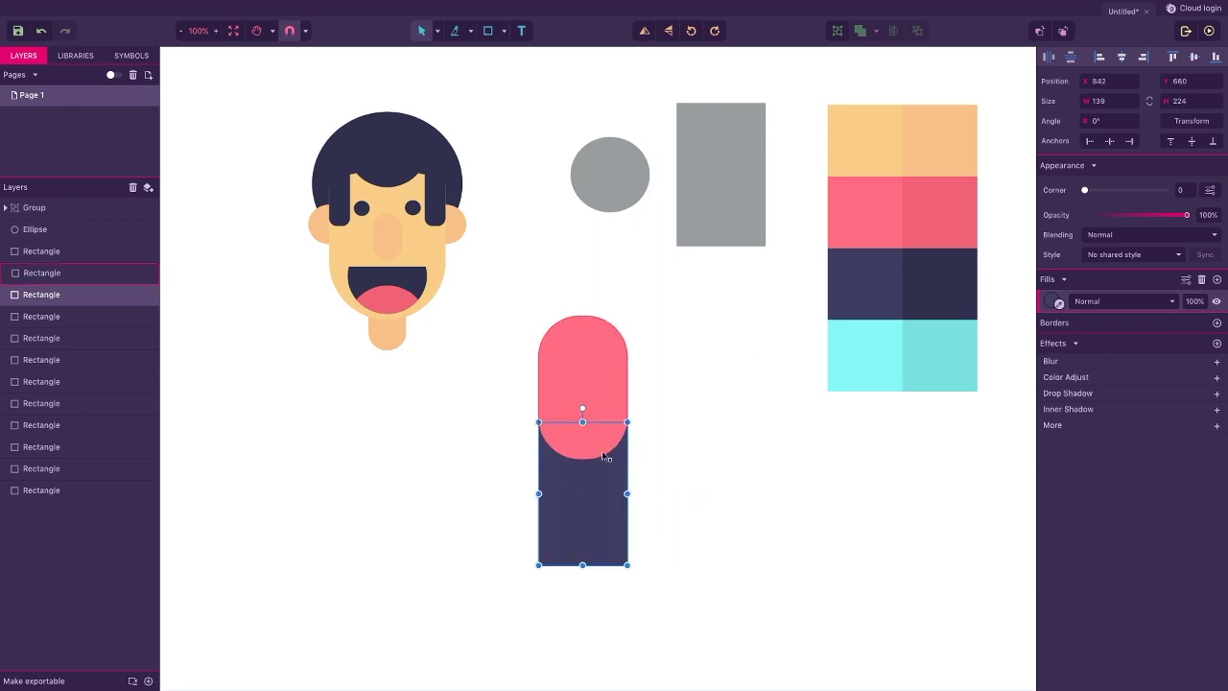
pyautogui.click(1041, 32)
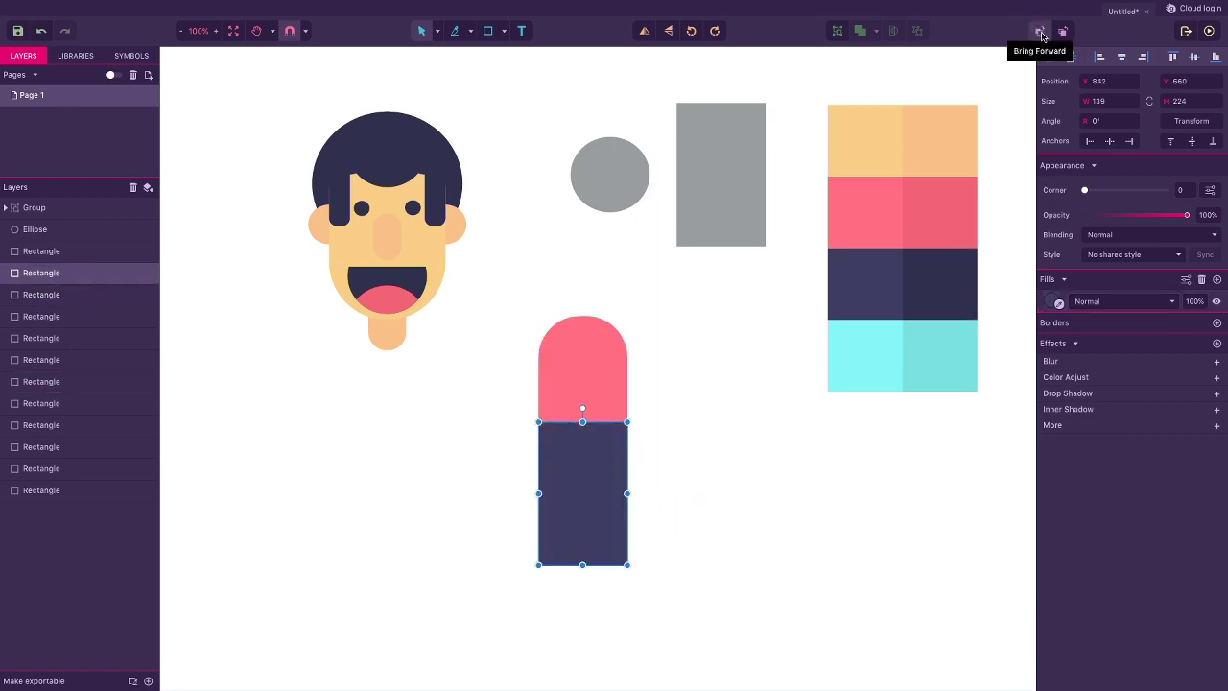
# Mask the navy rectangle inside the pink pill and move the torso under the chin.
pyautogui.moveTo(520, 370); pyautogui.dragTo(601, 470)
pyautogui.click(891, 31)
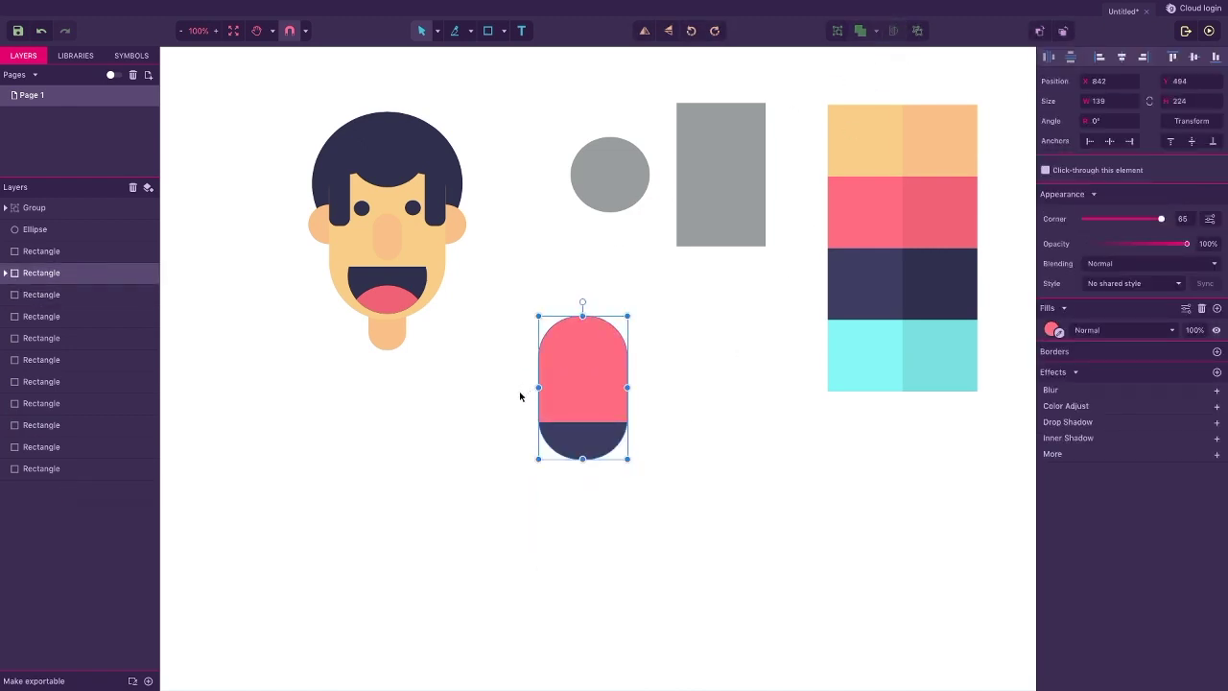
pyautogui.moveTo(562, 375); pyautogui.dragTo(344, 374)
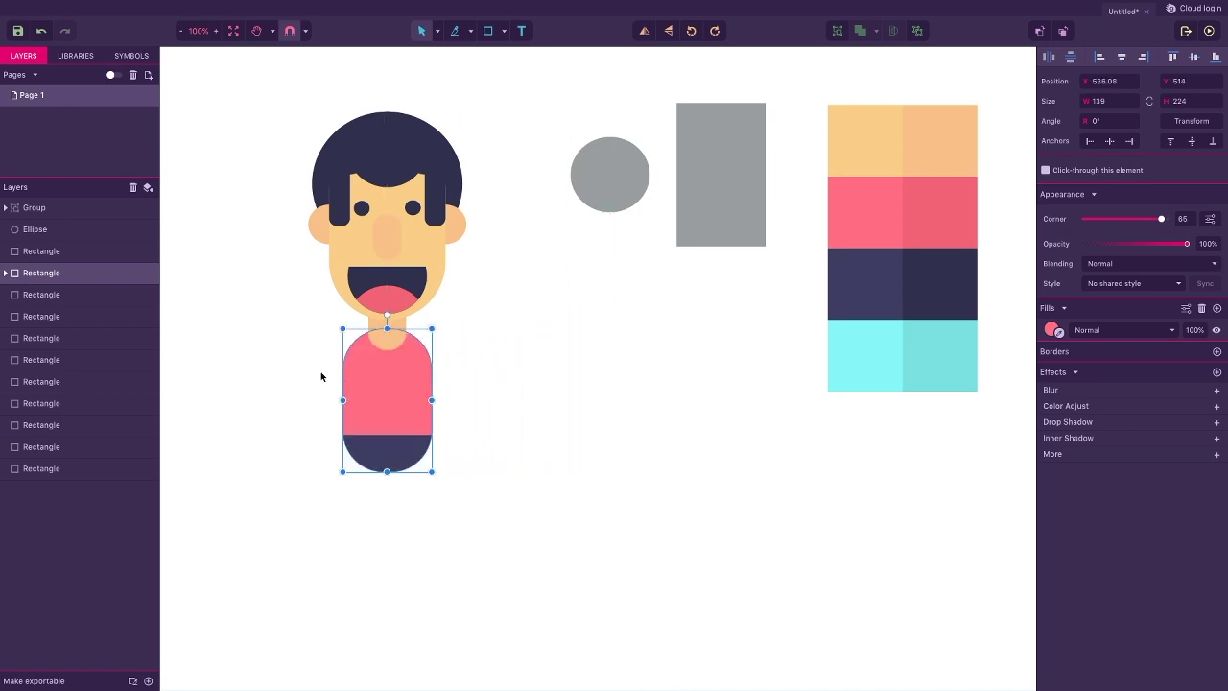
pyautogui.click(261, 363)
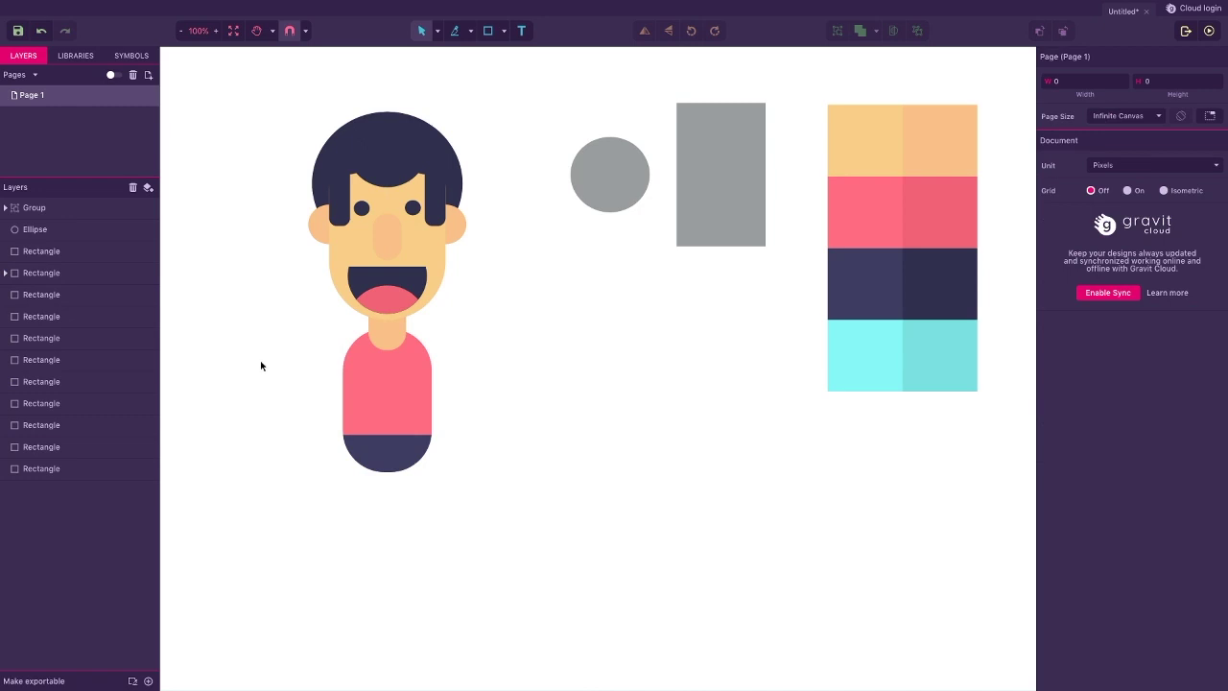
pyautogui.click(703, 222)
# Turn a copy of the grey rectangle into a tall, narrow peach pill.
pyautogui.moveTo(703, 207); pyautogui.dragTo(571, 432)
pyautogui.moveTo(1084, 190); pyautogui.dragTo(1166, 190)
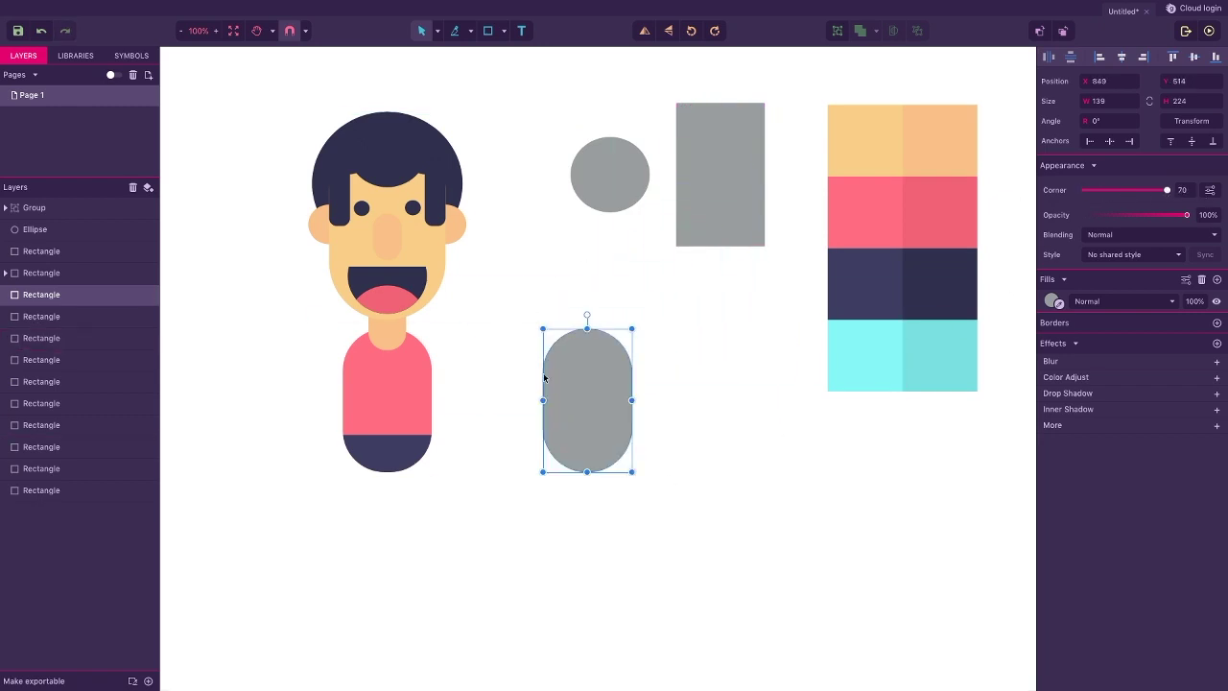
pyautogui.moveTo(541, 329); pyautogui.dragTo(598, 314)
pyautogui.moveTo(573, 393); pyautogui.dragTo(570, 392)
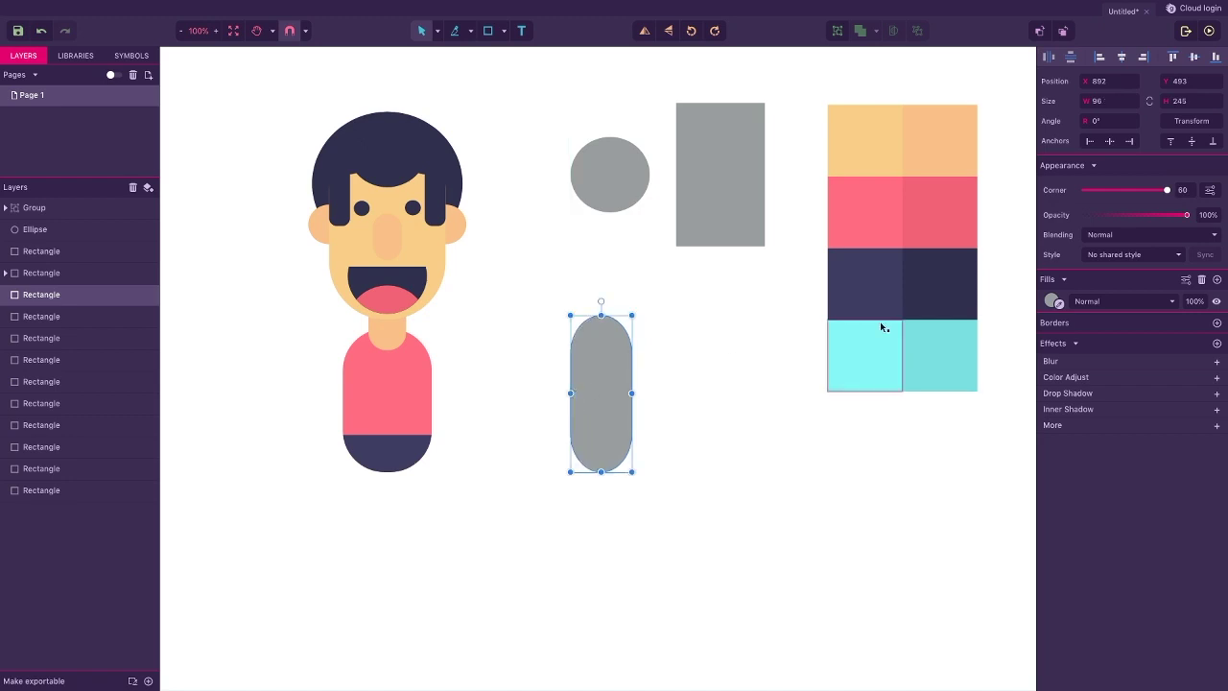
pyautogui.moveTo(1166, 189); pyautogui.dragTo(1165, 192)
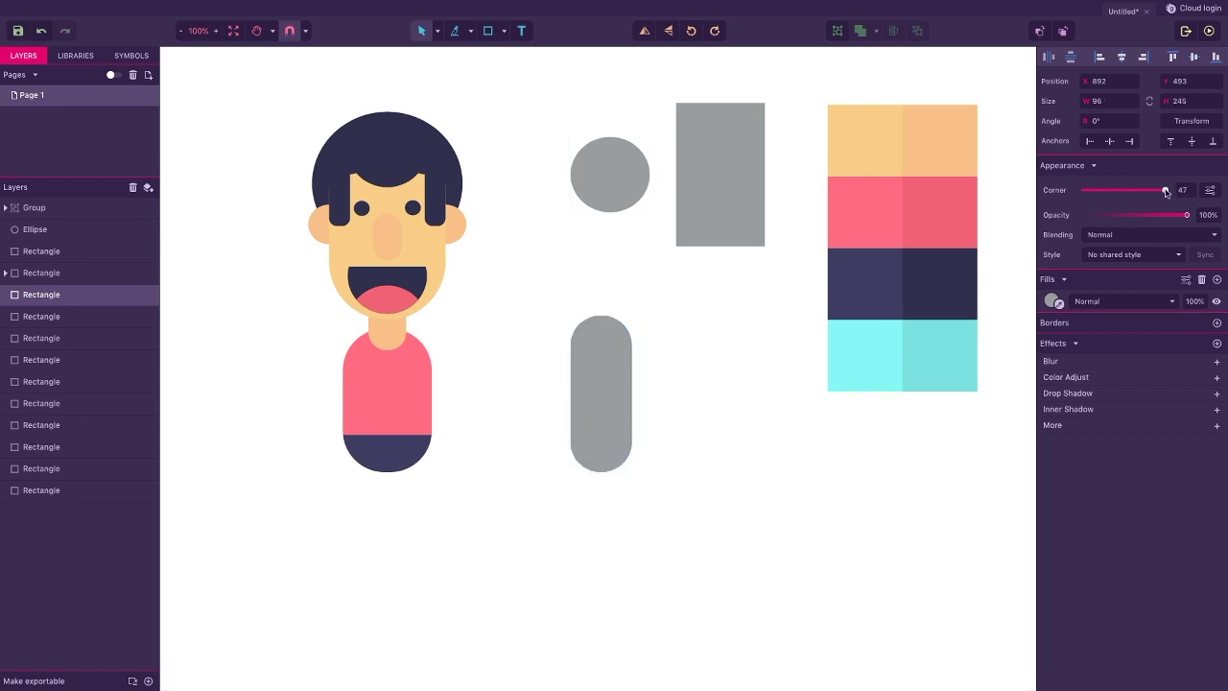
pyautogui.click(1052, 301)
pyautogui.click(1056, 419)
pyautogui.click(939, 177)
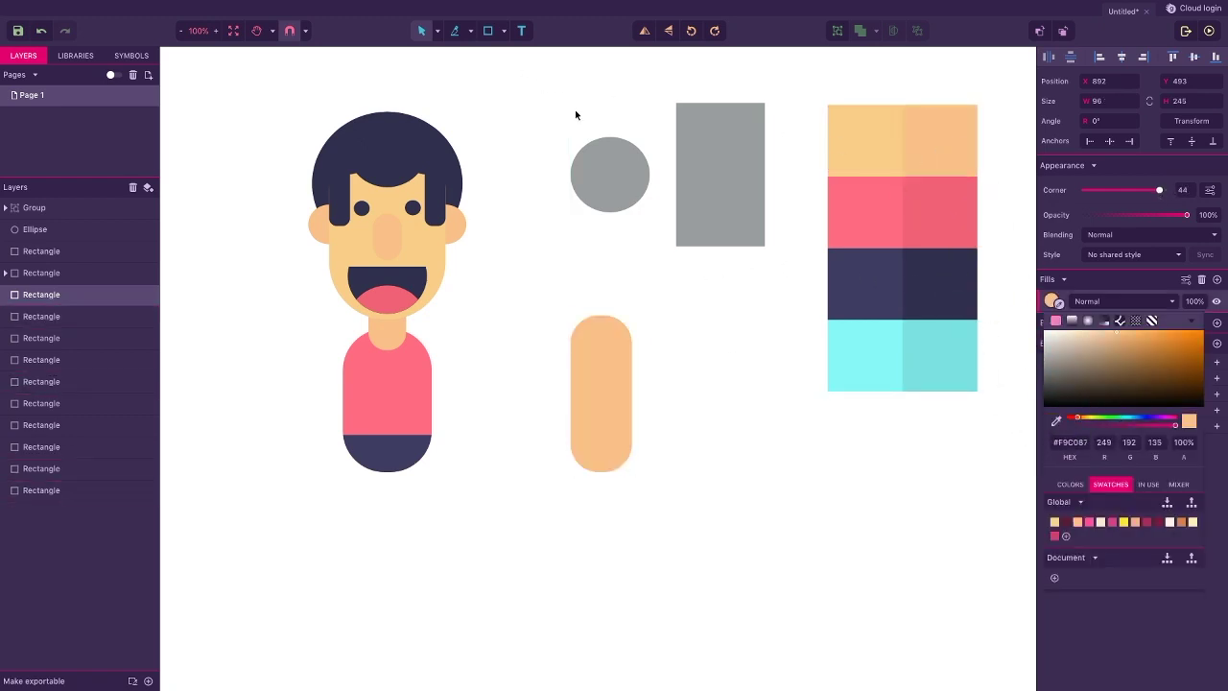
# Add a short pink rectangle copy over the top of the peach pill as a sleeve.
pyautogui.click(706, 216)
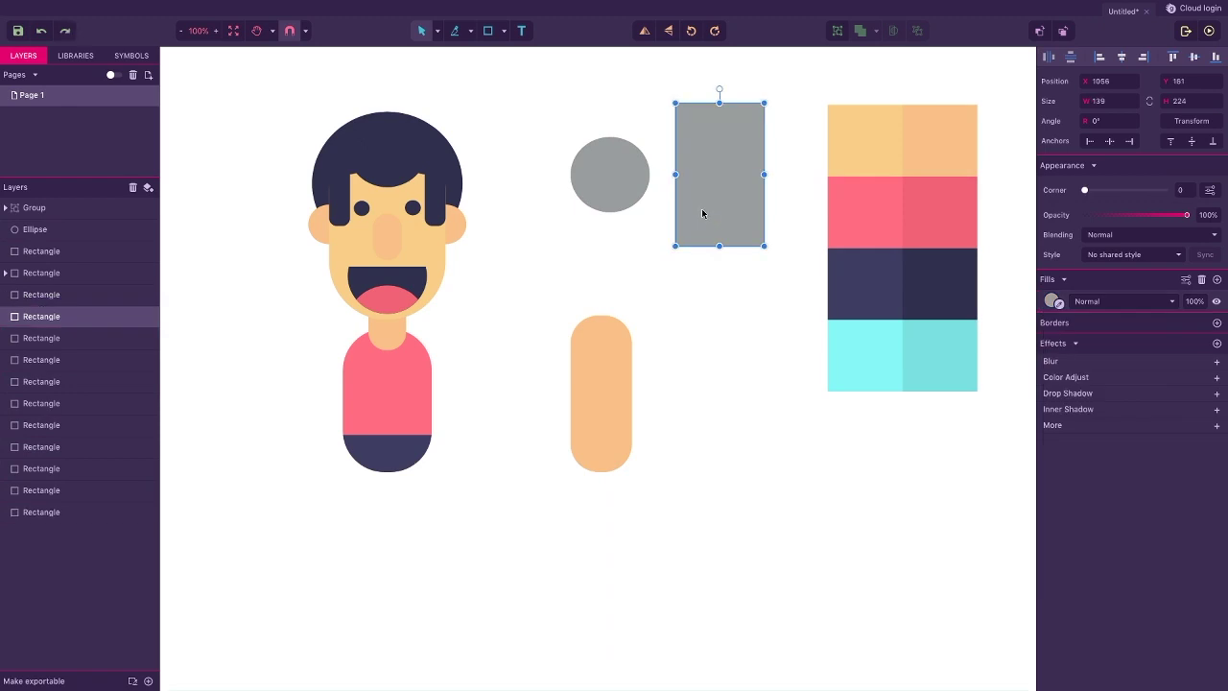
pyautogui.moveTo(703, 213); pyautogui.dragTo(712, 386)
pyautogui.click(1052, 301)
pyautogui.click(1056, 419)
pyautogui.click(927, 220)
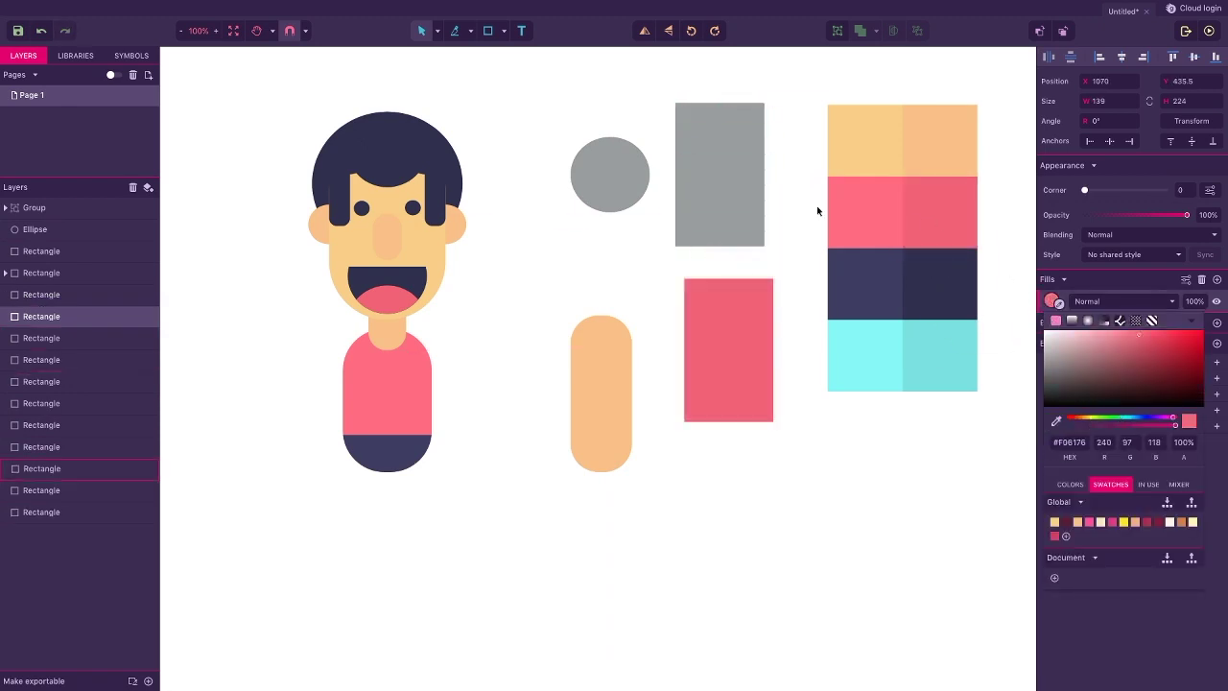
pyautogui.moveTo(720, 345); pyautogui.dragTo(601, 320)
pyautogui.moveTo(605, 400); pyautogui.dragTo(581, 312)
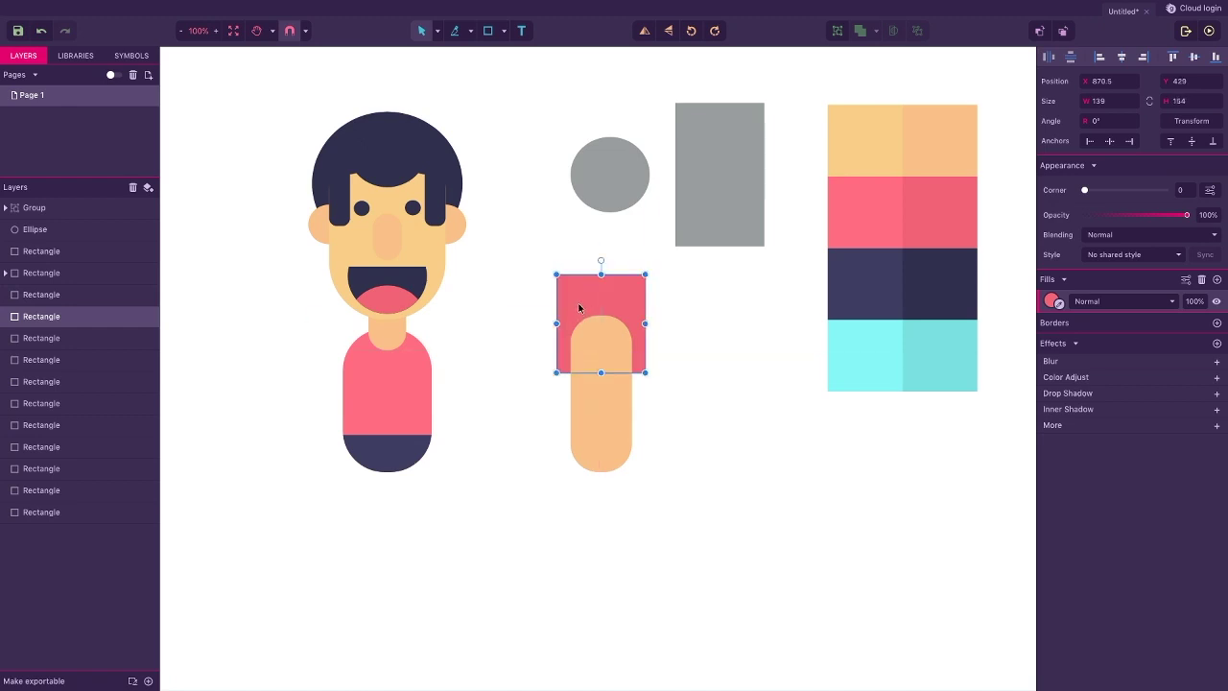
# Send the pink sleeve to the front and mask it inside the peach pill.
pyautogui.rightClick(579, 307)
pyautogui.moveTo(586, 314)
pyautogui.press('Right')
pyautogui.press('Return')
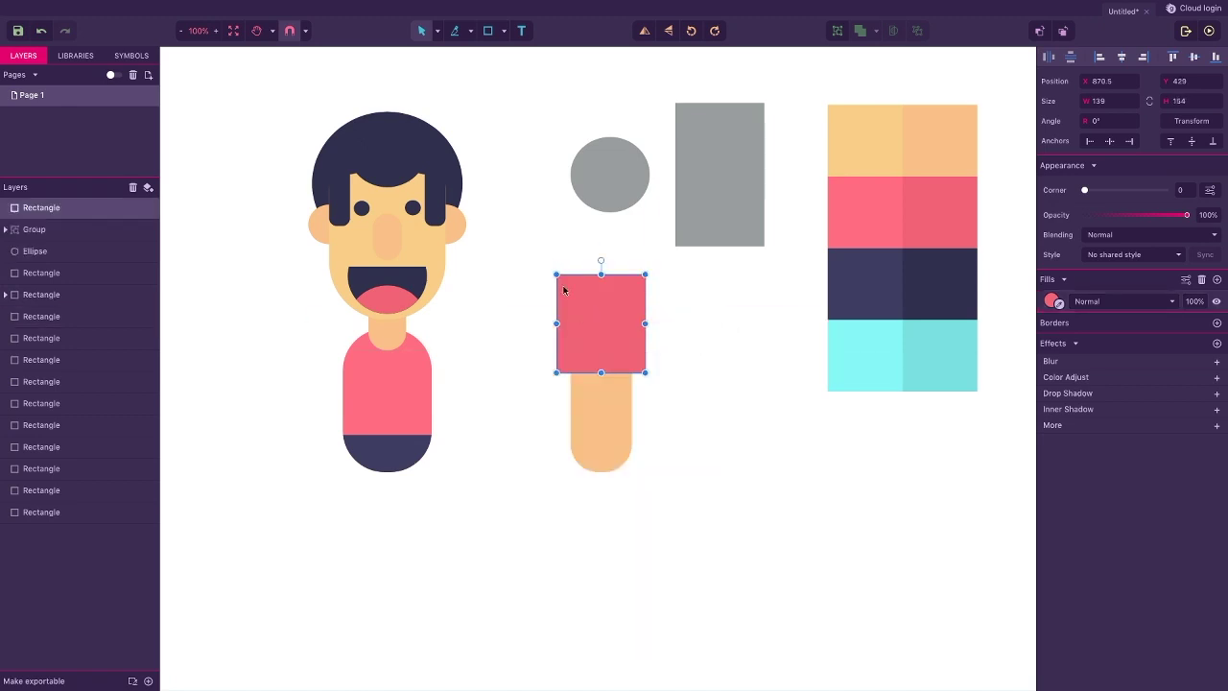
pyautogui.moveTo(563, 266); pyautogui.dragTo(598, 384)
pyautogui.click(893, 31)
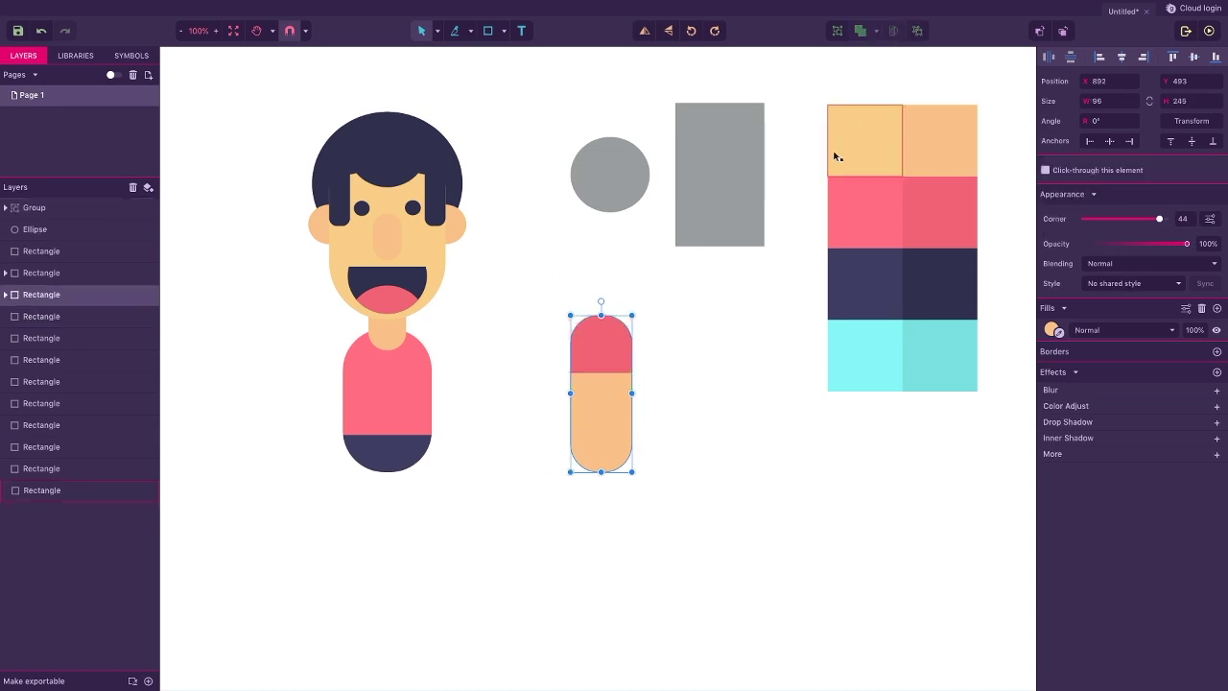
# Rotate the arm about 22 degrees, then place a horizontally mirrored copy on the torso's left side.
pyautogui.moveTo(601, 301); pyautogui.dragTo(419, 352)
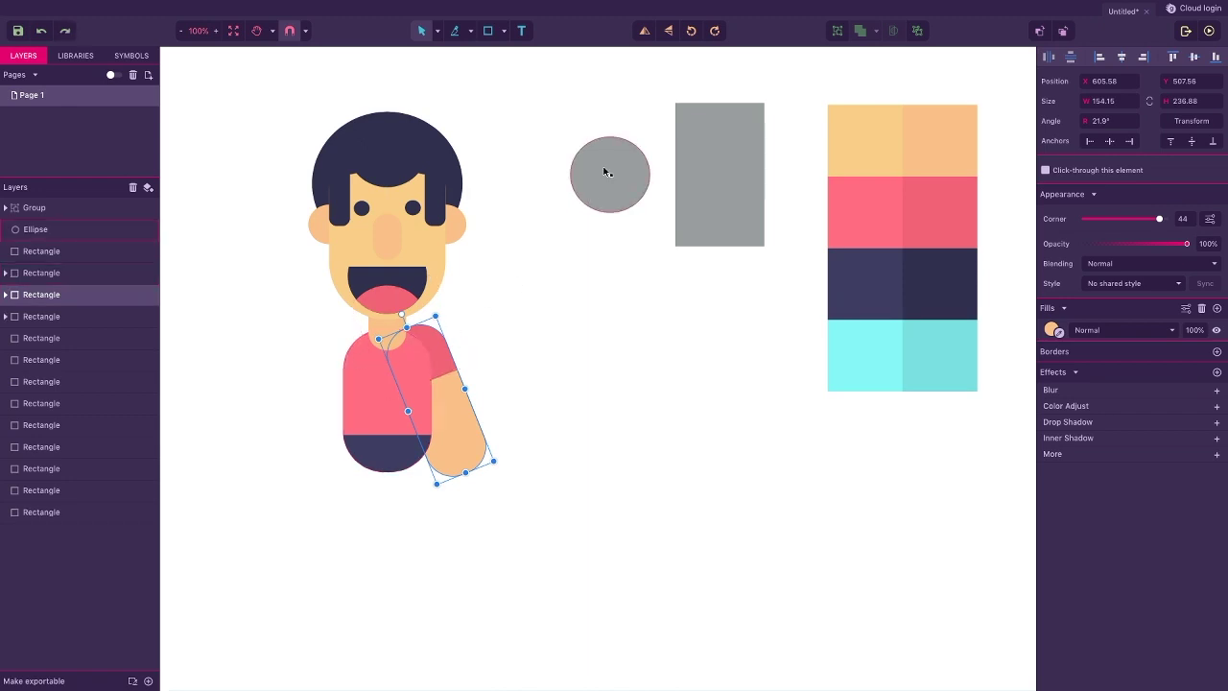
pyautogui.moveTo(418, 361); pyautogui.dragTo(534, 356)
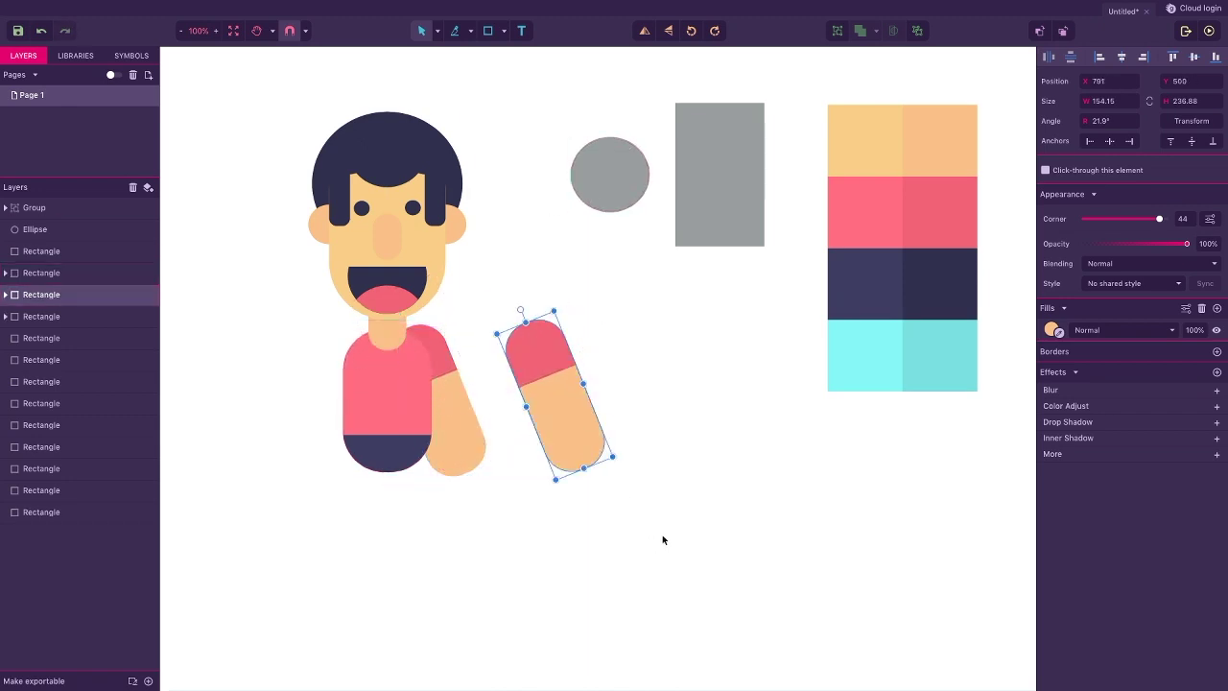
pyautogui.click(667, 31)
pyautogui.hotkey('ctrl', 'z')
pyautogui.click(644, 30)
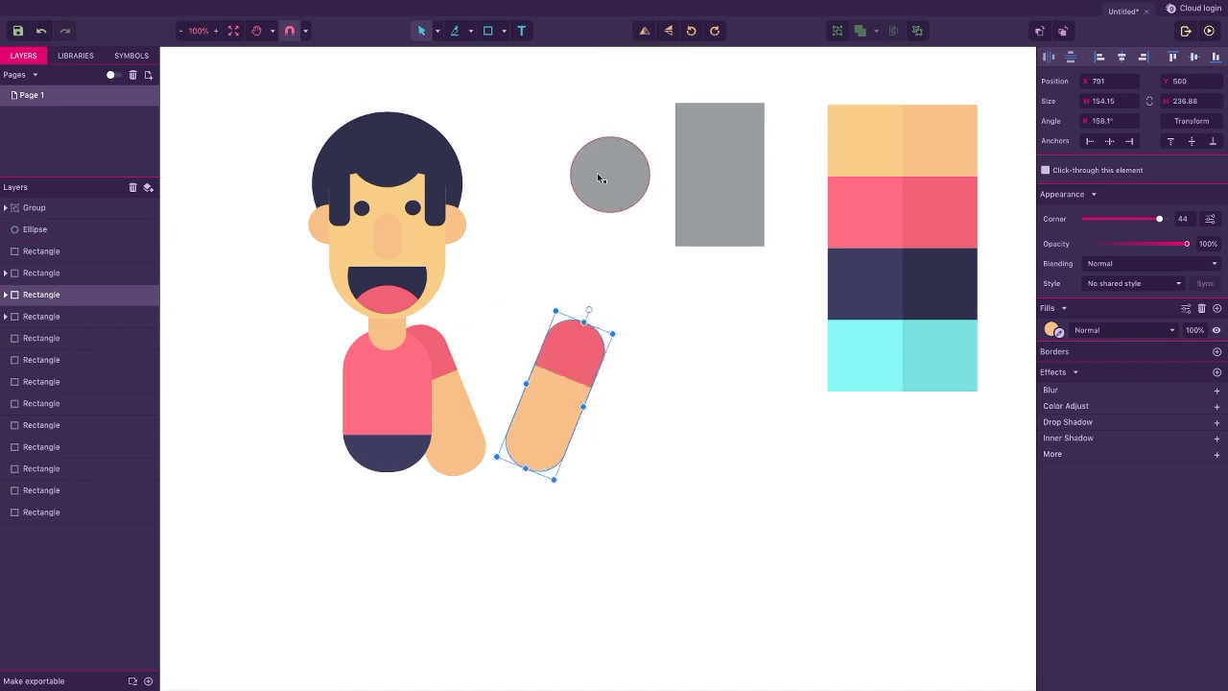
pyautogui.moveTo(575, 357); pyautogui.dragTo(350, 358)
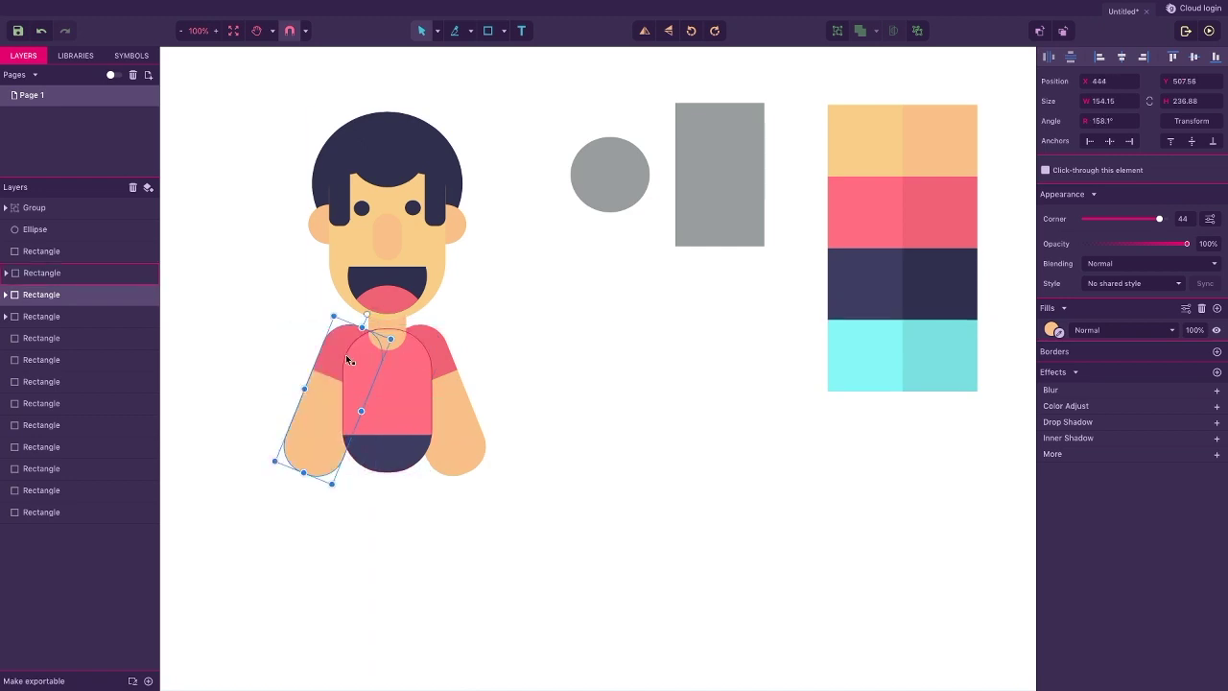
pyautogui.click(284, 342)
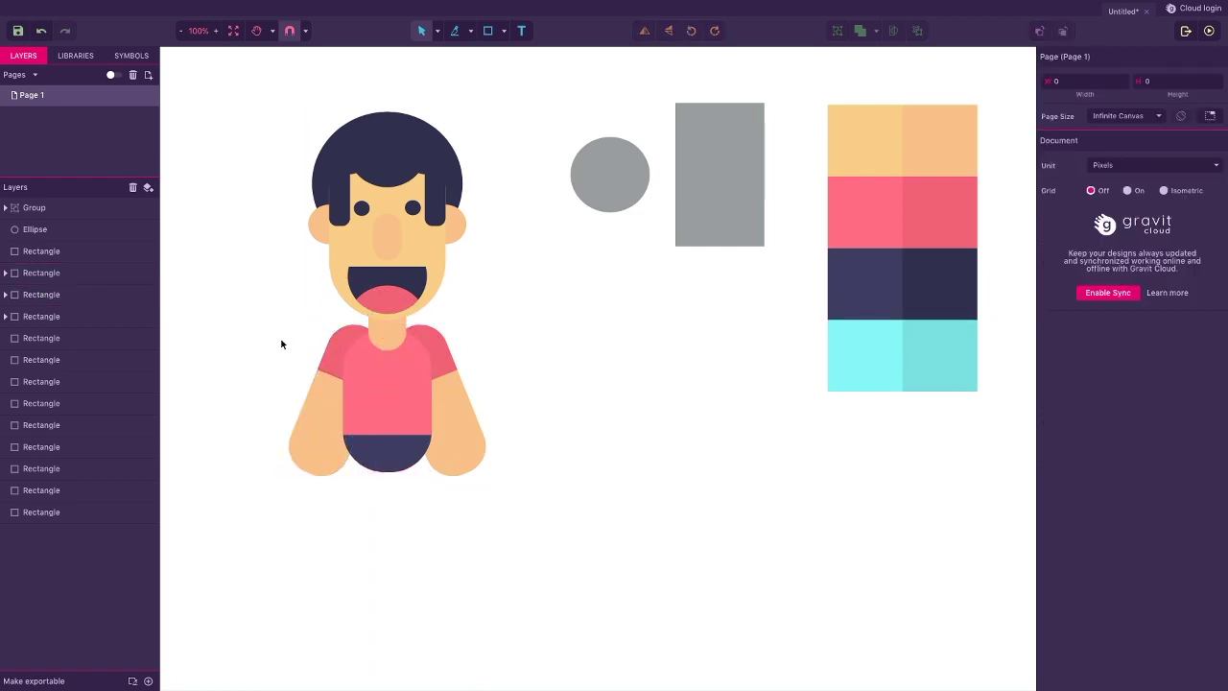
# Make a peach copy of the grey circle, shrink it to about 43 × 40.92, and cap both arms.
pyautogui.click(598, 182)
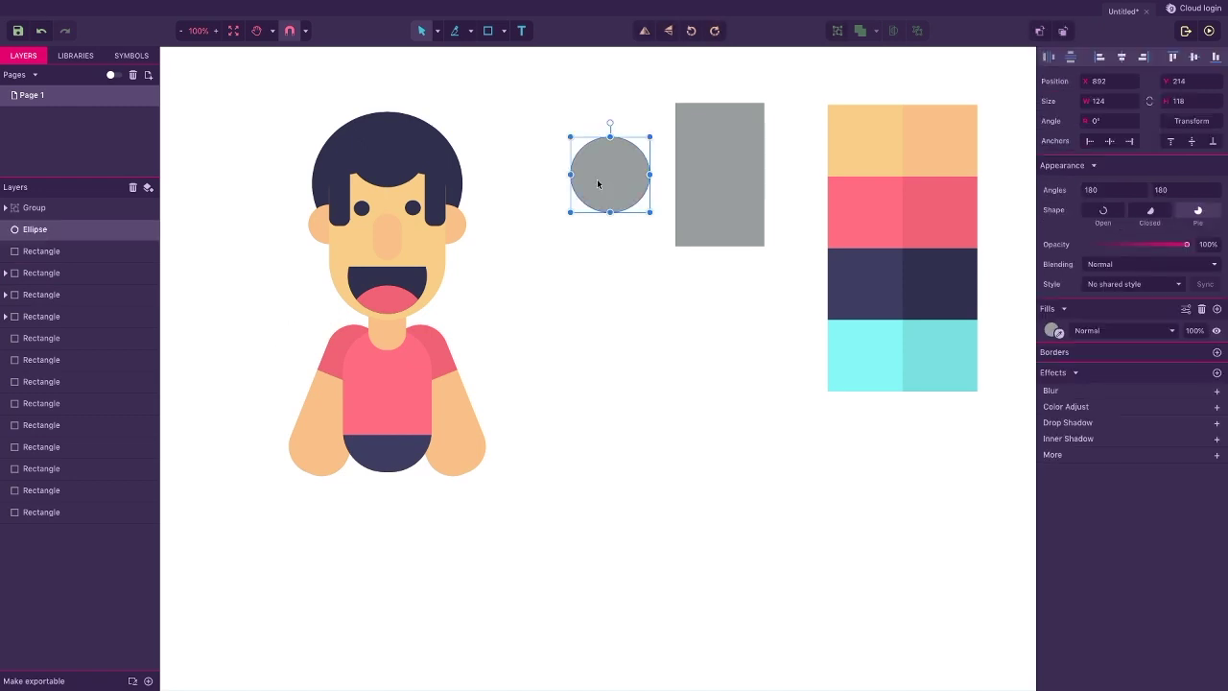
pyautogui.hotkey('ctrl', 'd')
pyautogui.moveTo(603, 183); pyautogui.dragTo(608, 356)
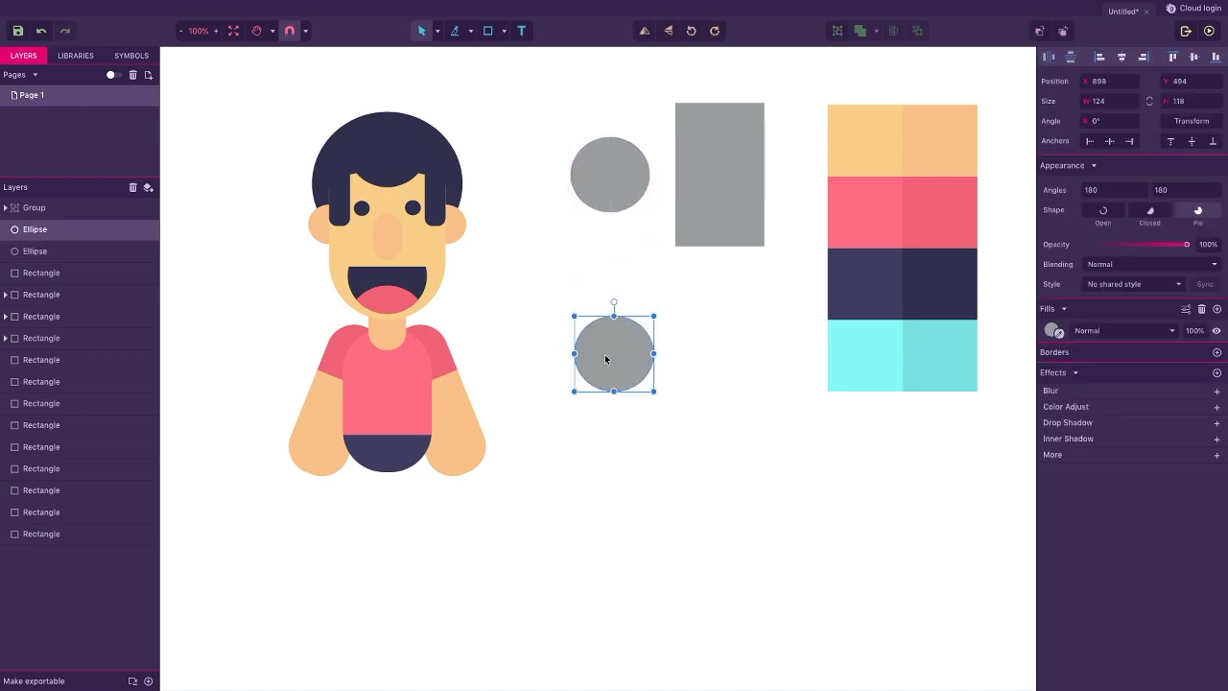
pyautogui.click(1052, 330)
pyautogui.click(1056, 449)
pyautogui.click(861, 144)
pyautogui.click(614, 350)
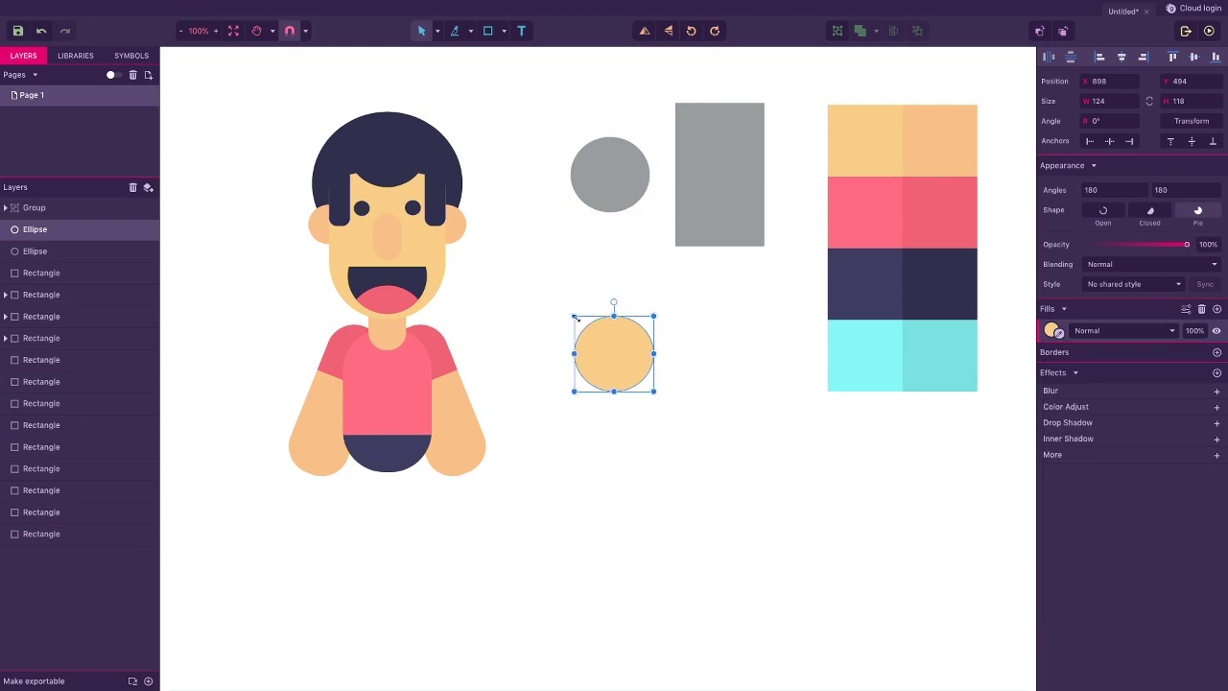
pyautogui.moveTo(628, 370); pyautogui.dragTo(294, 448)
pyautogui.hotkey('ctrl', 'd')
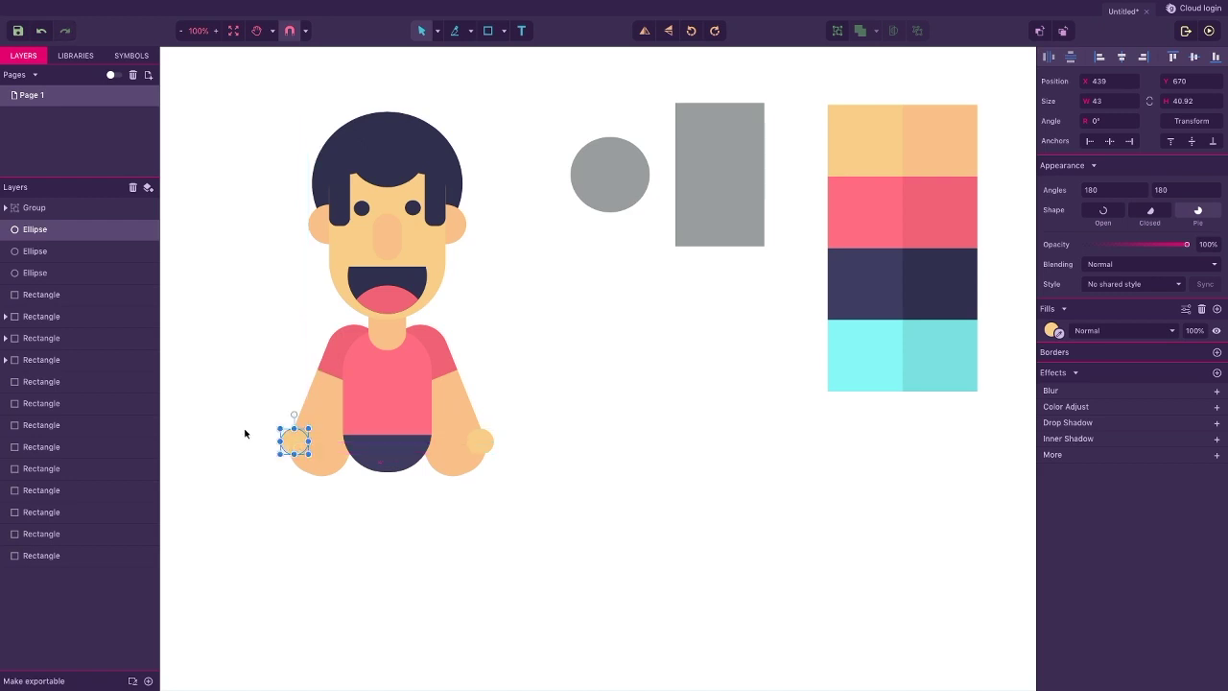
pyautogui.click(247, 433)
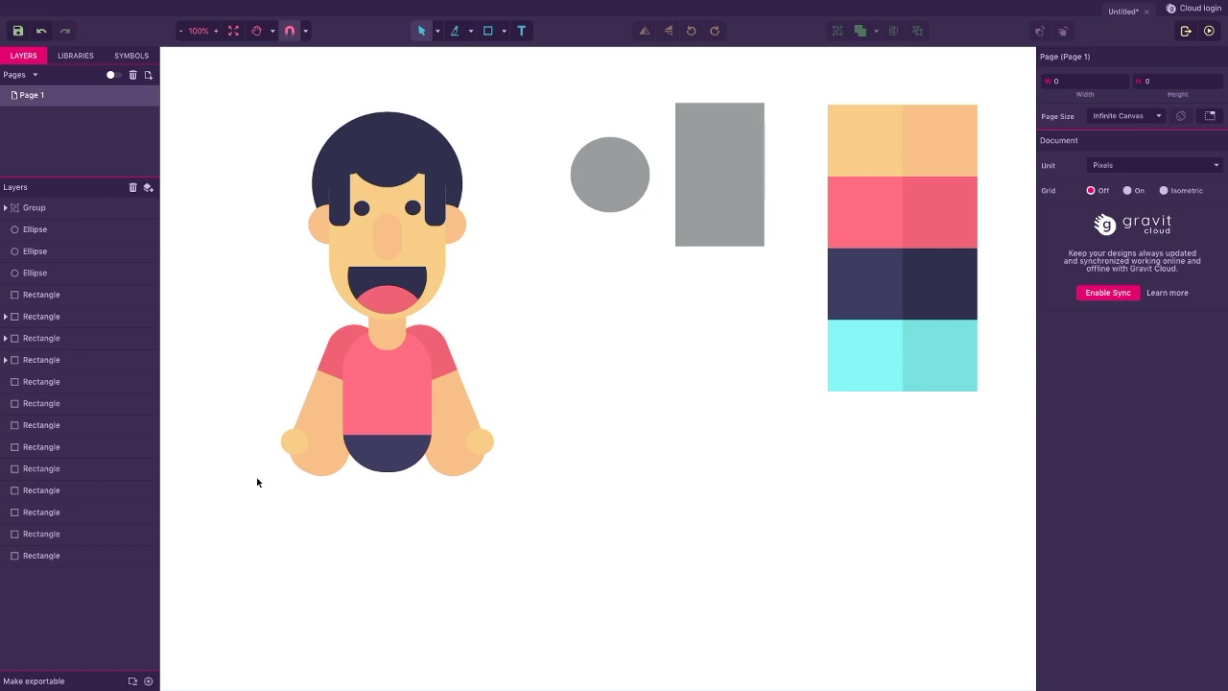
pyautogui.click(707, 230)
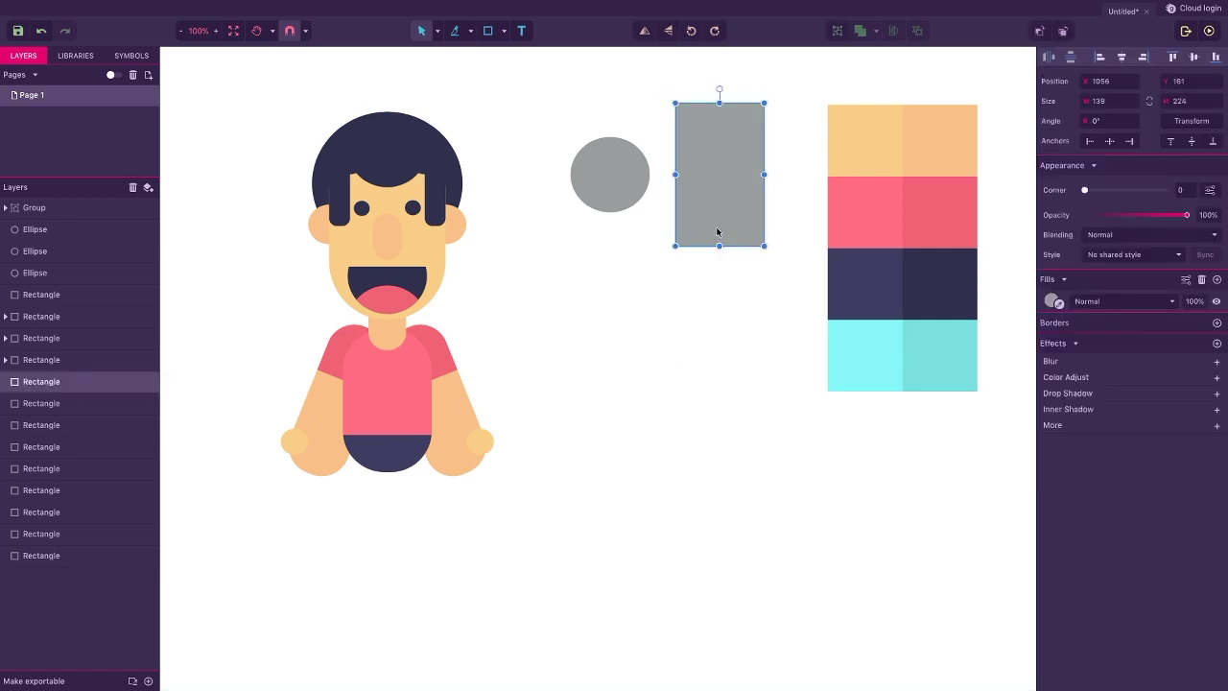
# Make a navy 36.12 × 363 leg bar under the torso, bring it forward, and copy it as the left leg.
pyautogui.moveTo(717, 231); pyautogui.dragTo(649, 392)
pyautogui.click(1052, 302)
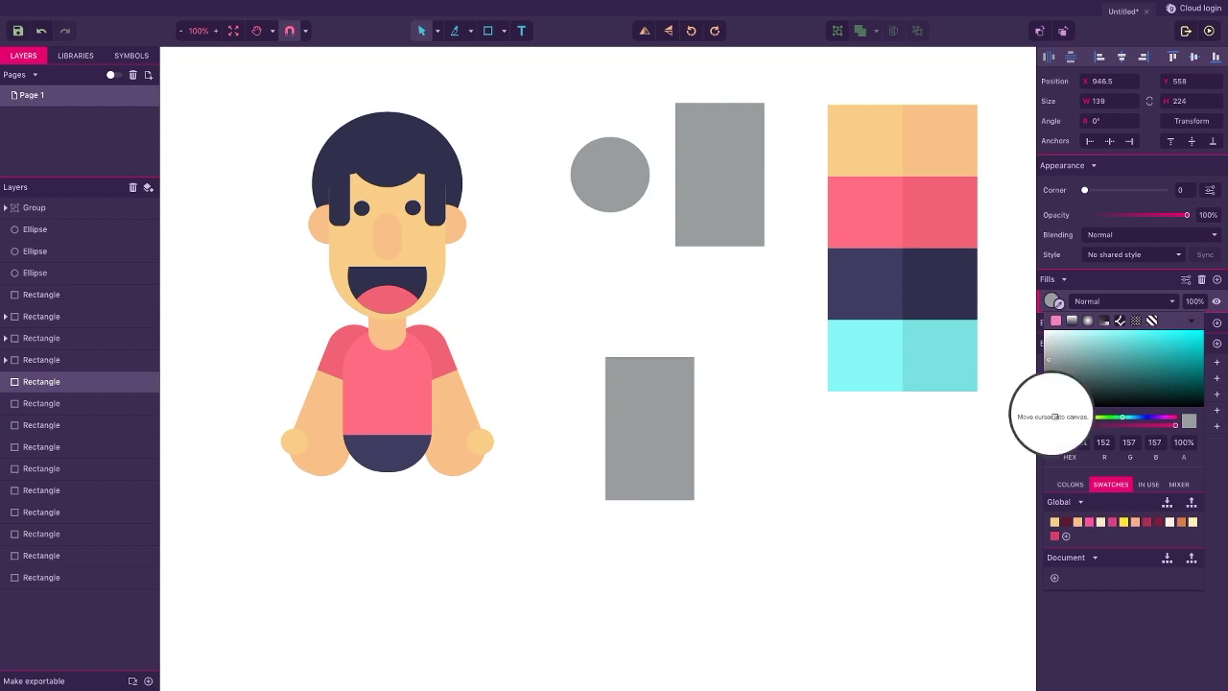
pyautogui.click(907, 288)
pyautogui.click(635, 394)
pyautogui.moveTo(650, 357); pyautogui.dragTo(650, 269)
pyautogui.moveTo(605, 384); pyautogui.dragTo(672, 384)
pyautogui.moveTo(685, 341); pyautogui.dragTo(420, 503)
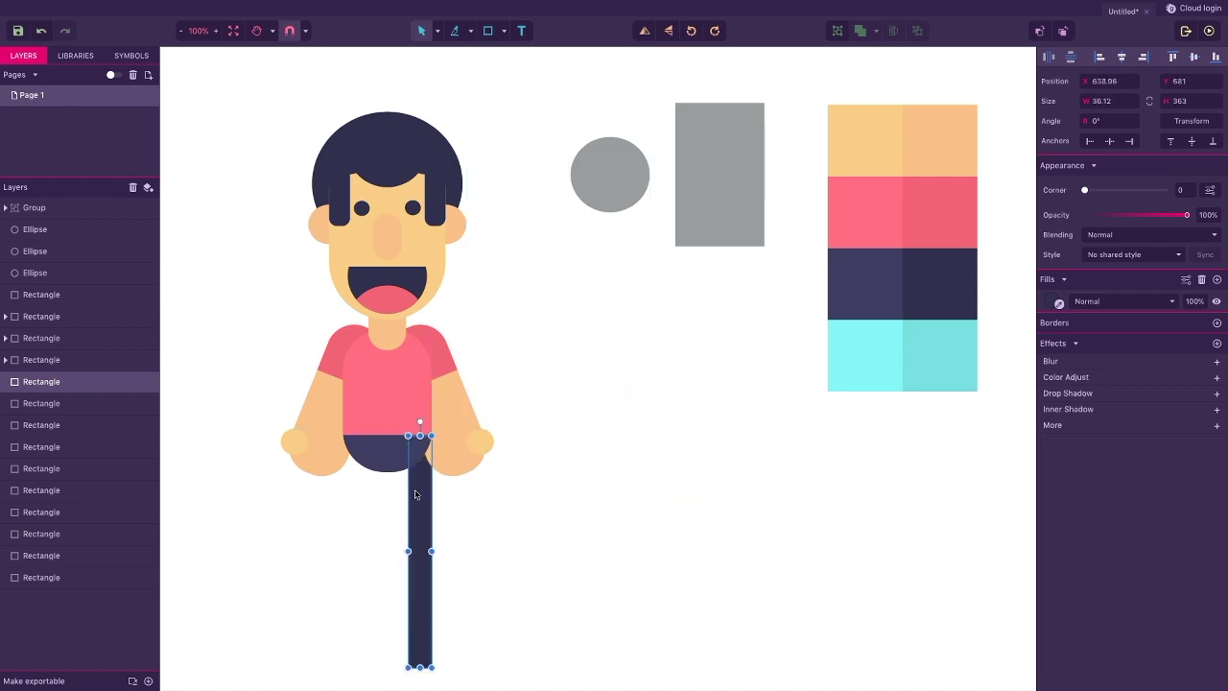
pyautogui.click(1039, 30)
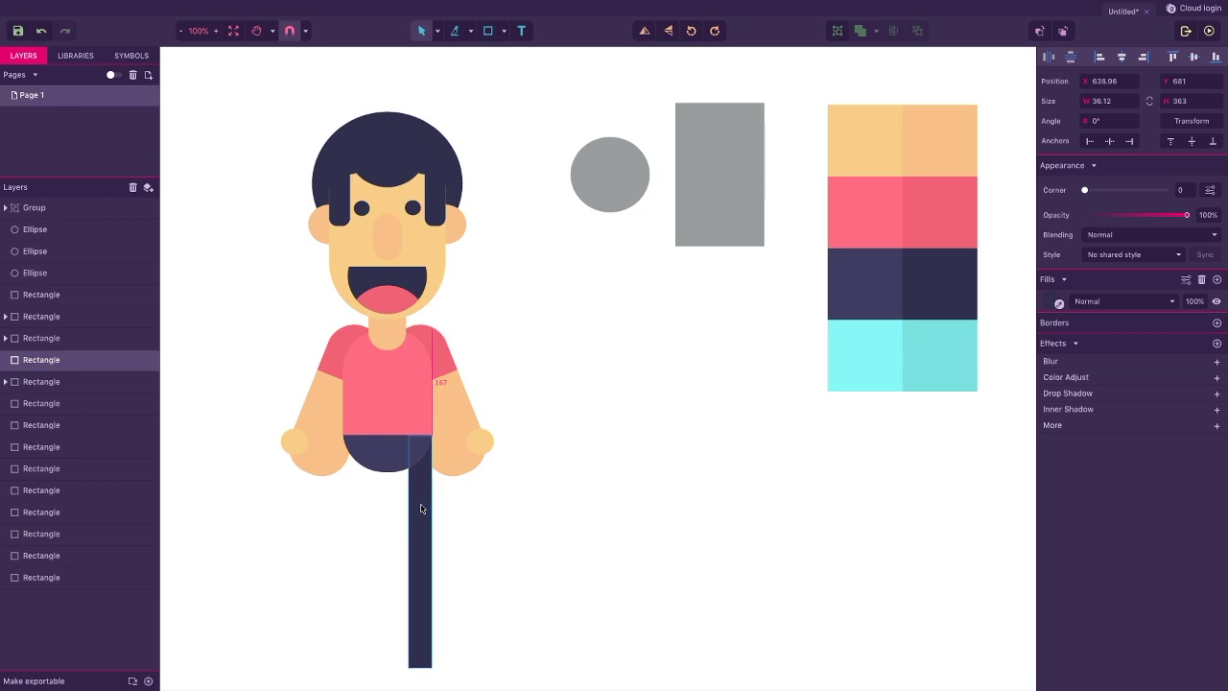
pyautogui.moveTo(417, 531); pyautogui.dragTo(348, 531)
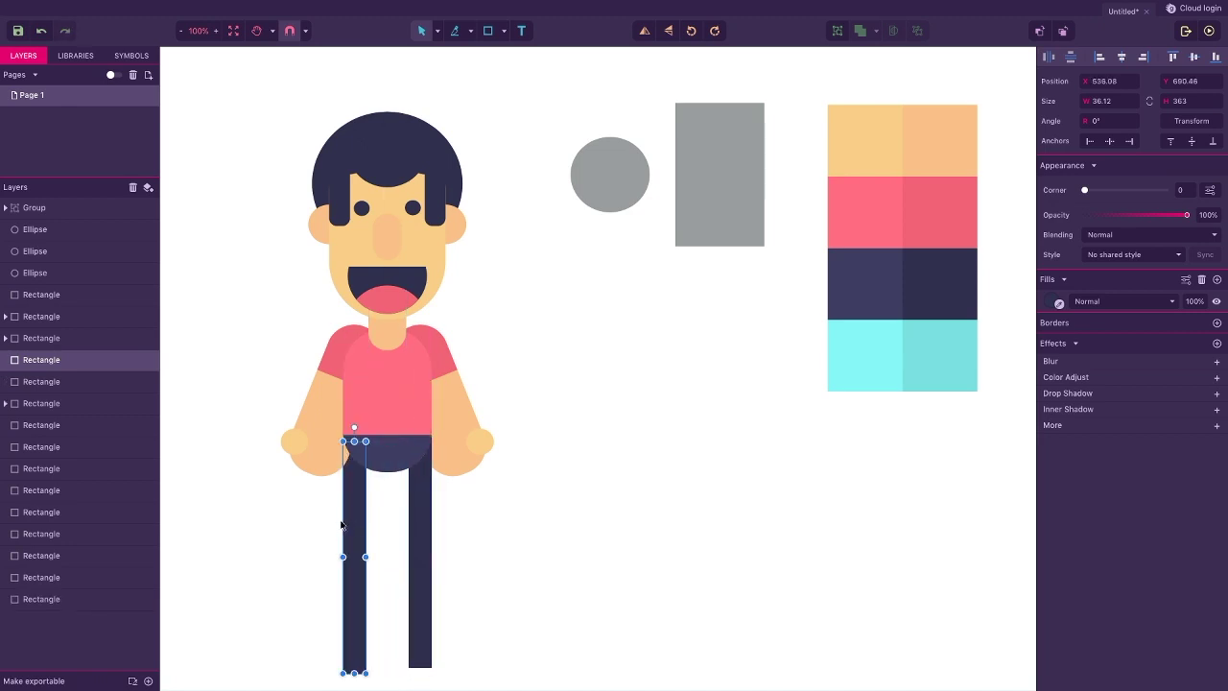
pyautogui.click(1039, 30)
# Duplicate the grey rectangle, shorten it into a small block, and fill it darker cyan.
pyautogui.click(699, 216)
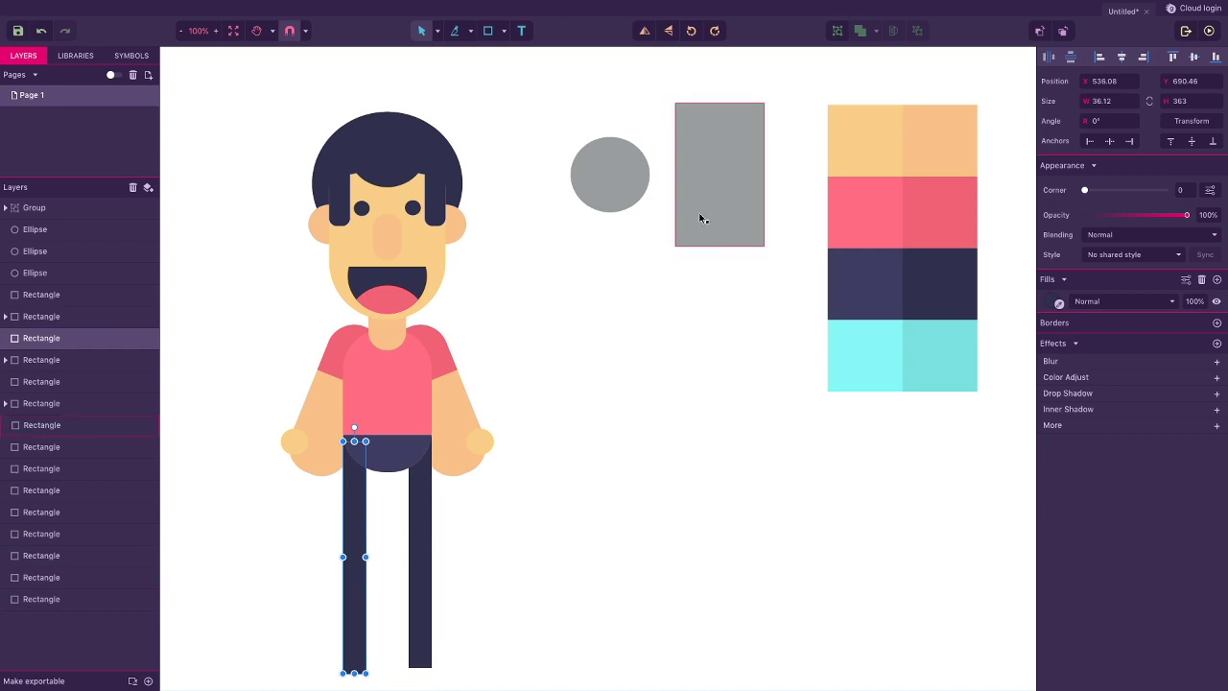
pyautogui.hotkey('ctrl', 'd')
pyautogui.moveTo(690, 206); pyautogui.dragTo(637, 492)
pyautogui.moveTo(664, 375); pyautogui.dragTo(679, 500)
pyautogui.click(1052, 301)
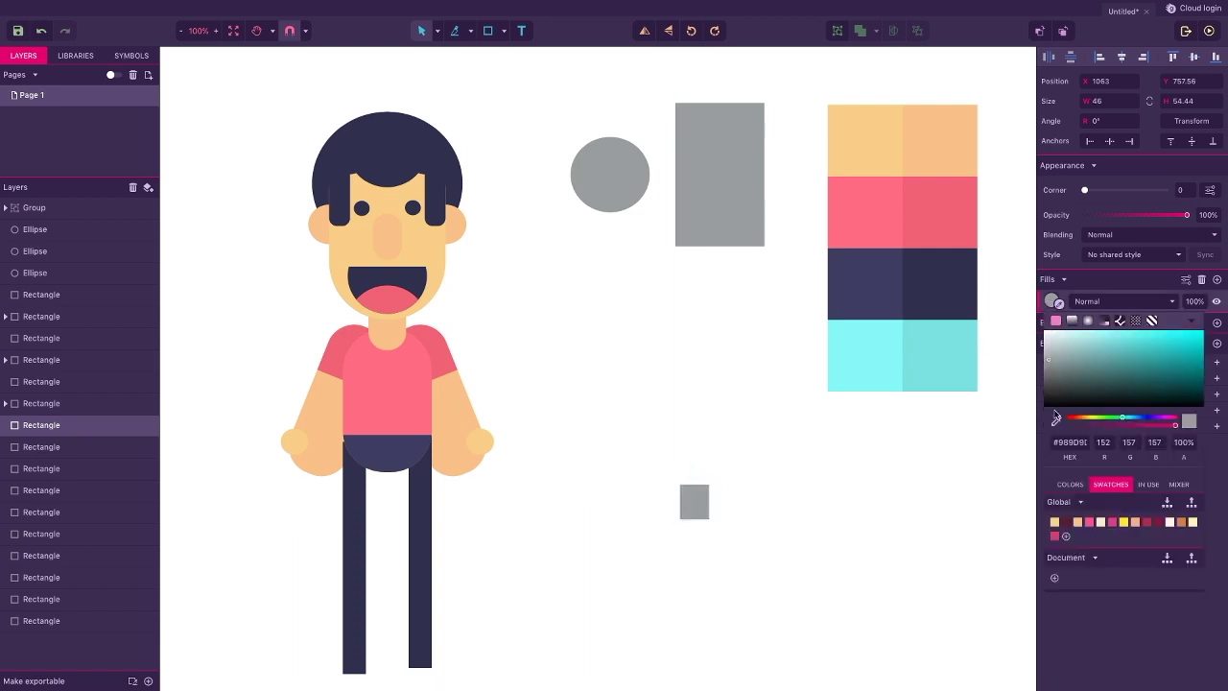
pyautogui.click(1056, 420)
pyautogui.click(968, 367)
# Put the cyan block in front at the right leg's bottom and copy it to the left leg.
pyautogui.moveTo(692, 503); pyautogui.dragTo(432, 645)
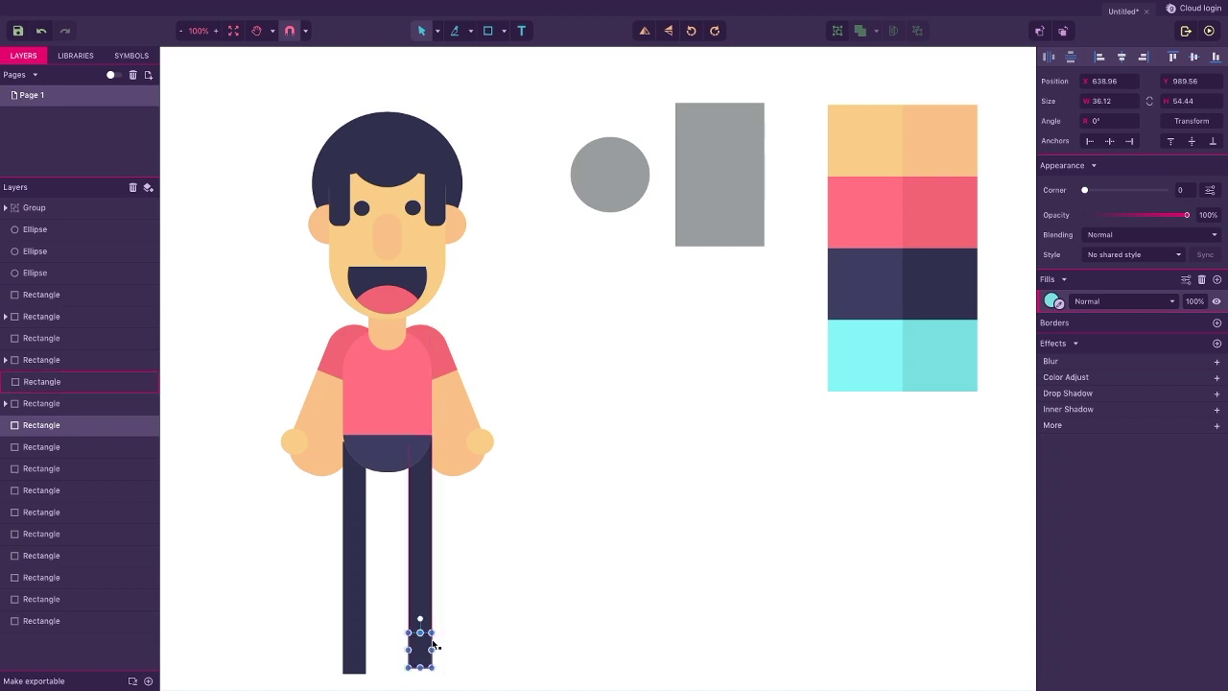
pyautogui.rightClick(422, 649)
pyautogui.moveTo(460, 362)
pyautogui.click(581, 363)
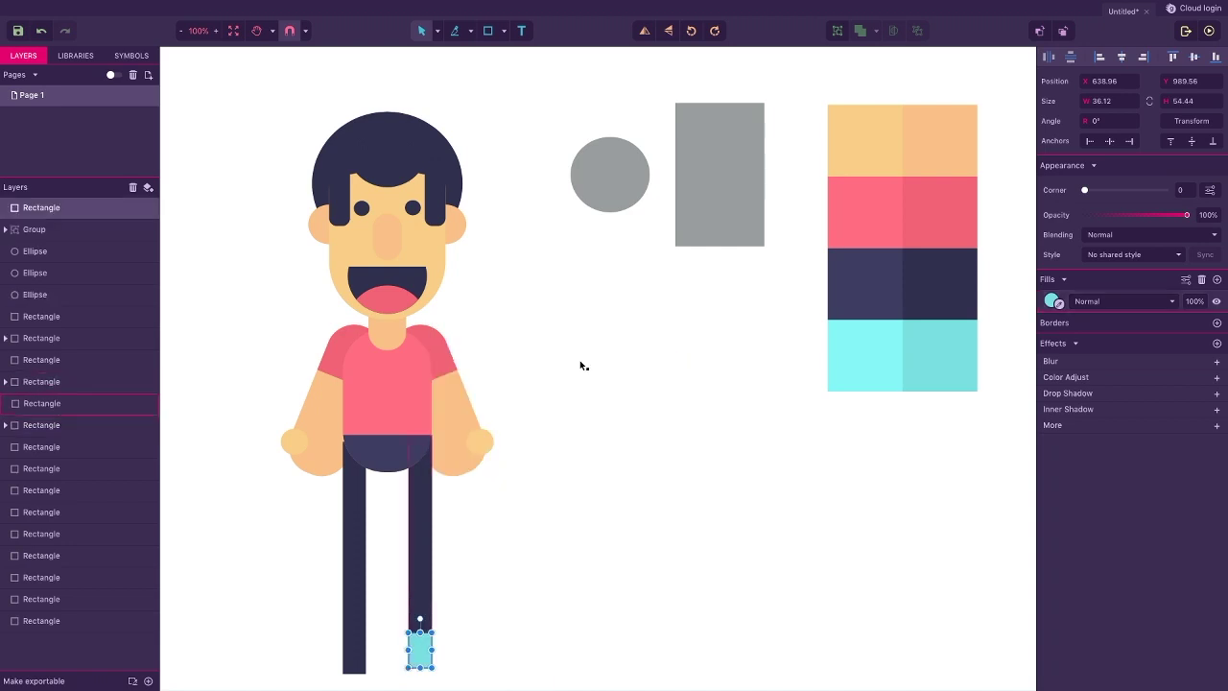
pyautogui.click(359, 591)
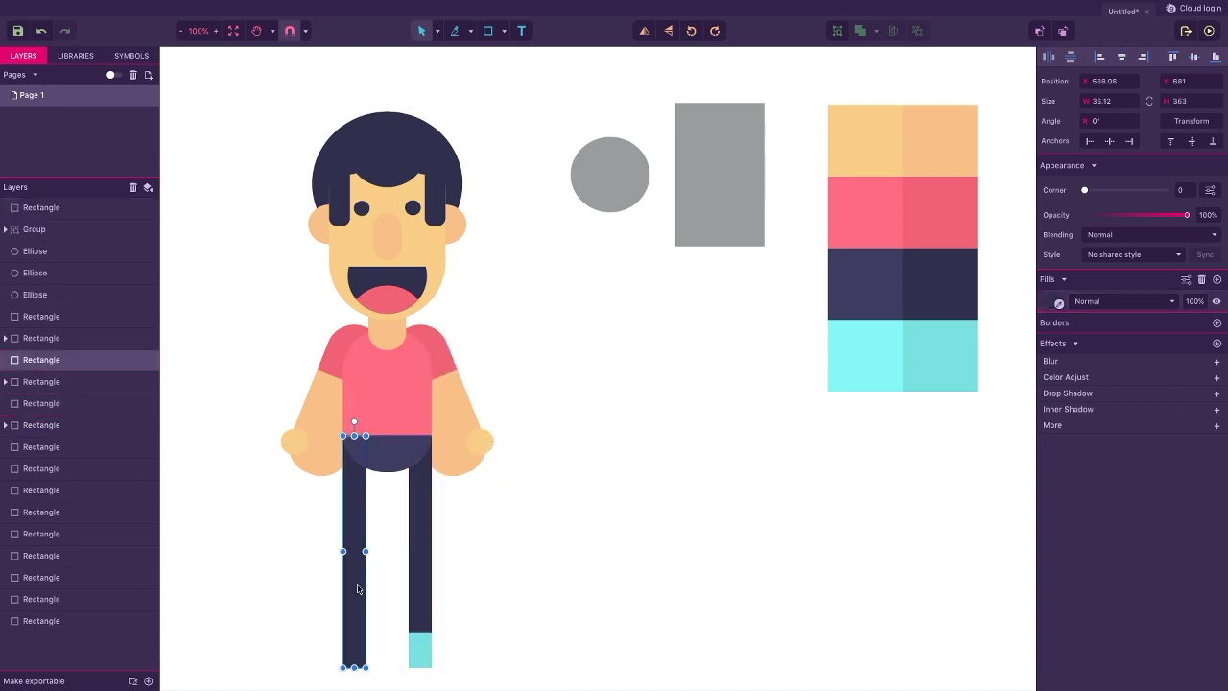
pyautogui.click(415, 648)
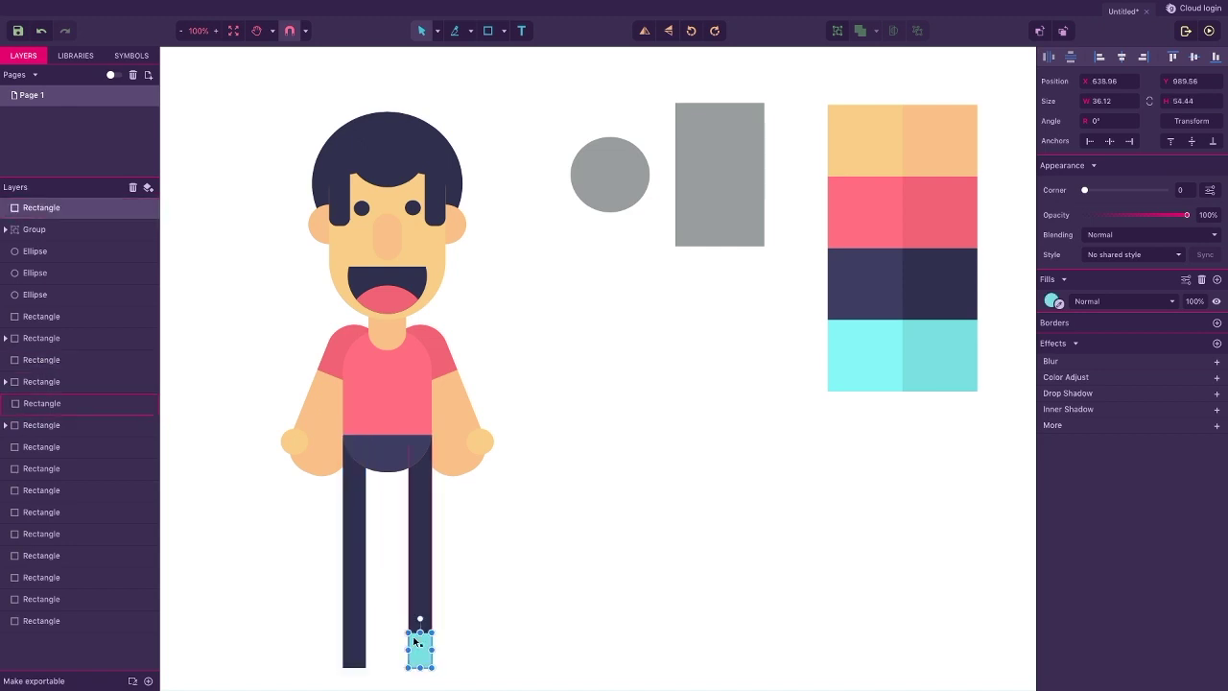
pyautogui.moveTo(408, 646); pyautogui.dragTo(351, 641)
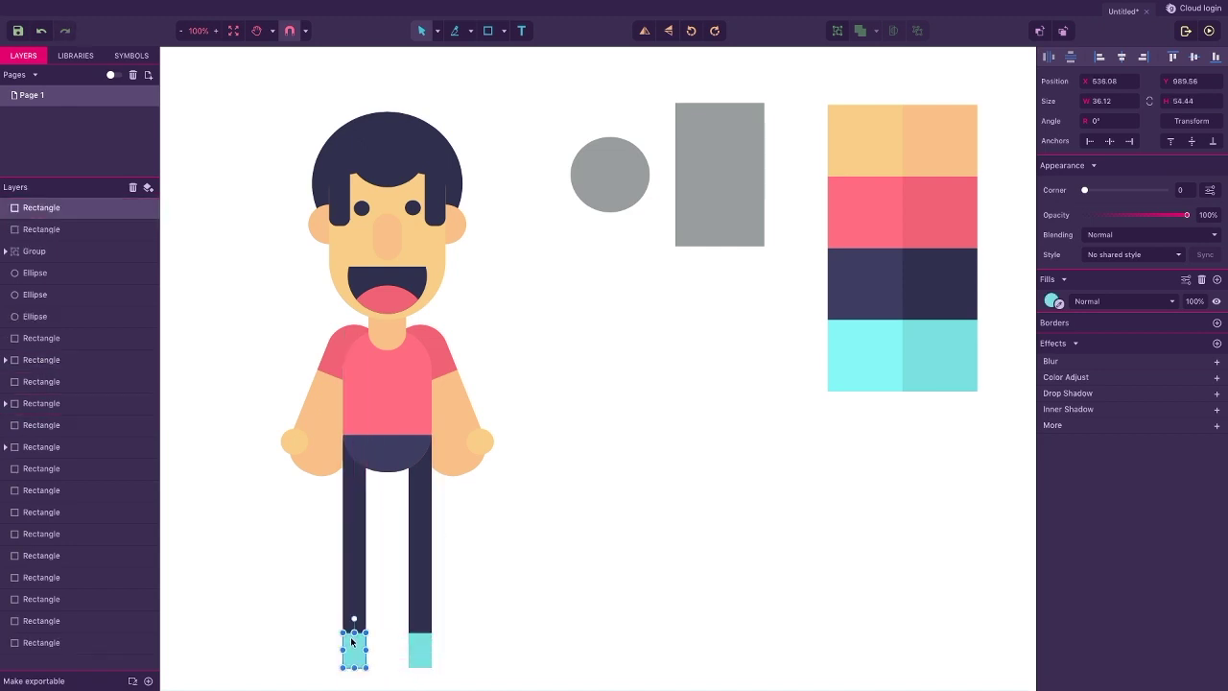
pyautogui.click(606, 185)
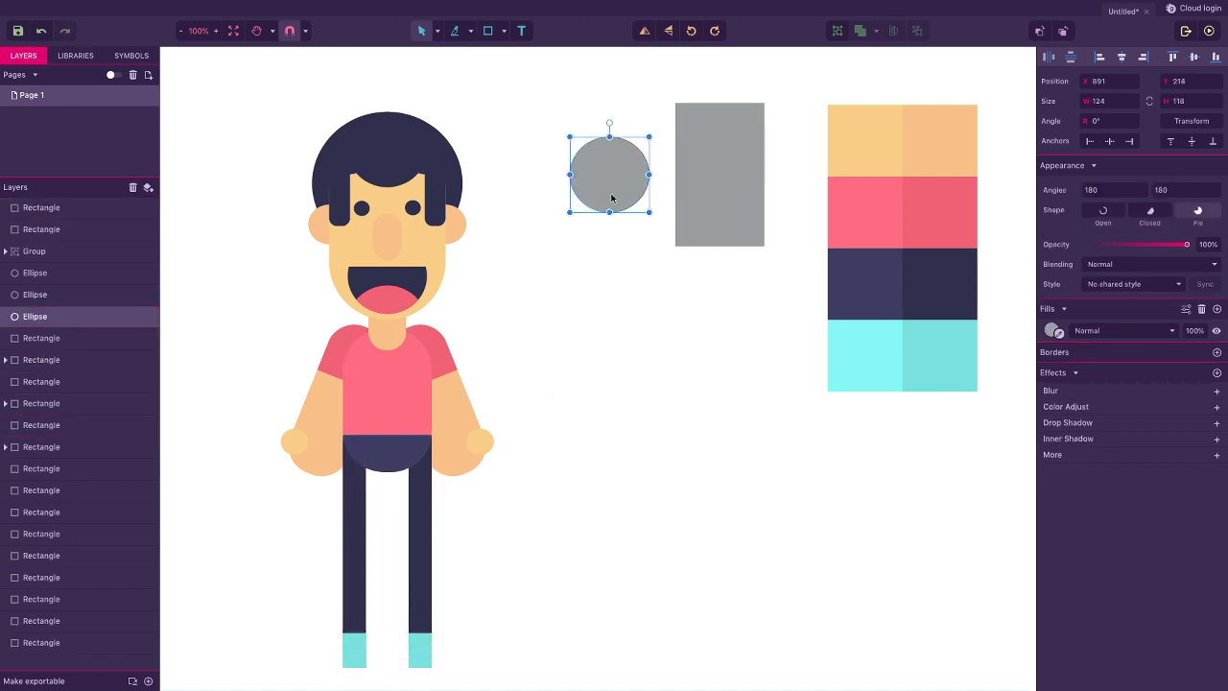
# Make a cyan copy of the grey circle and cut it in half with the Path tool.
pyautogui.moveTo(611, 198); pyautogui.dragTo(616, 438)
pyautogui.click(1052, 330)
pyautogui.click(1056, 449)
pyautogui.click(873, 367)
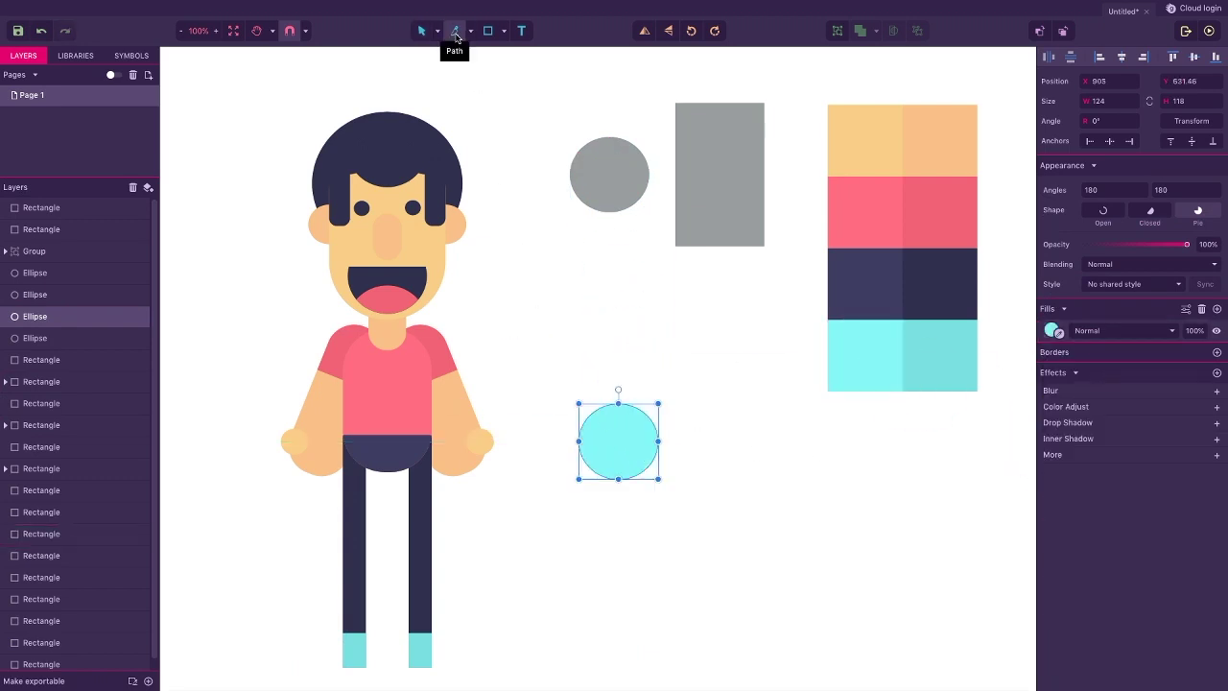
pyautogui.click(456, 34)
pyautogui.click(659, 440)
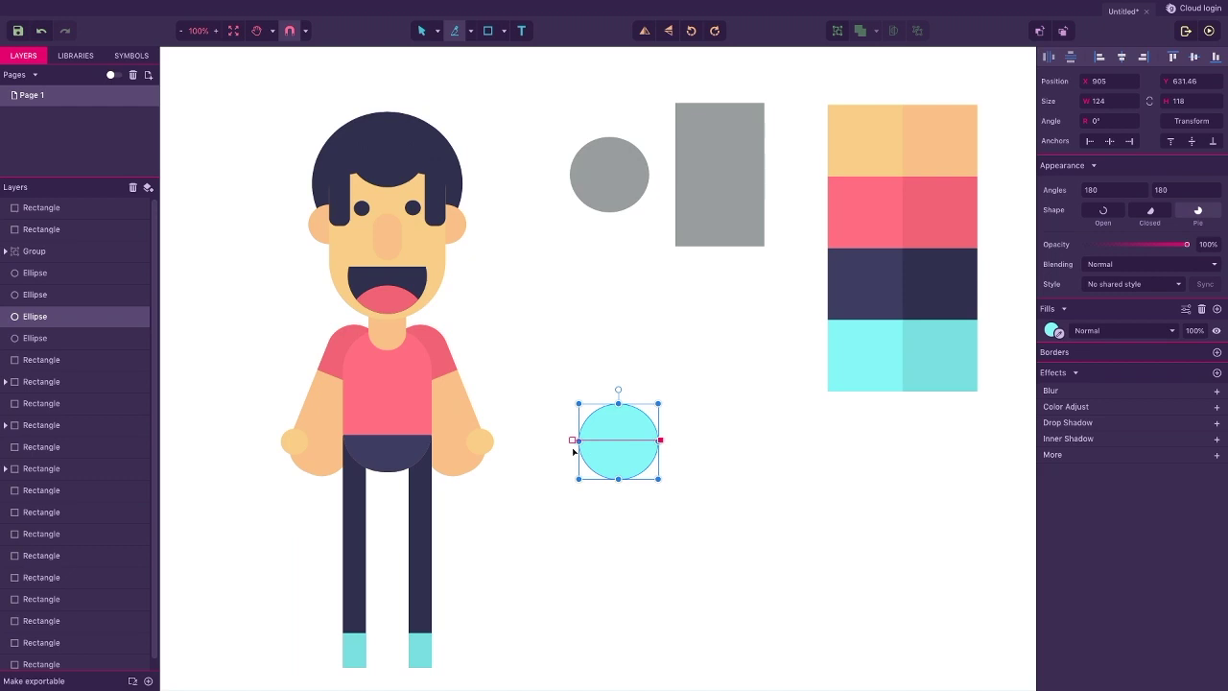
pyautogui.click(574, 440)
pyautogui.click(422, 31)
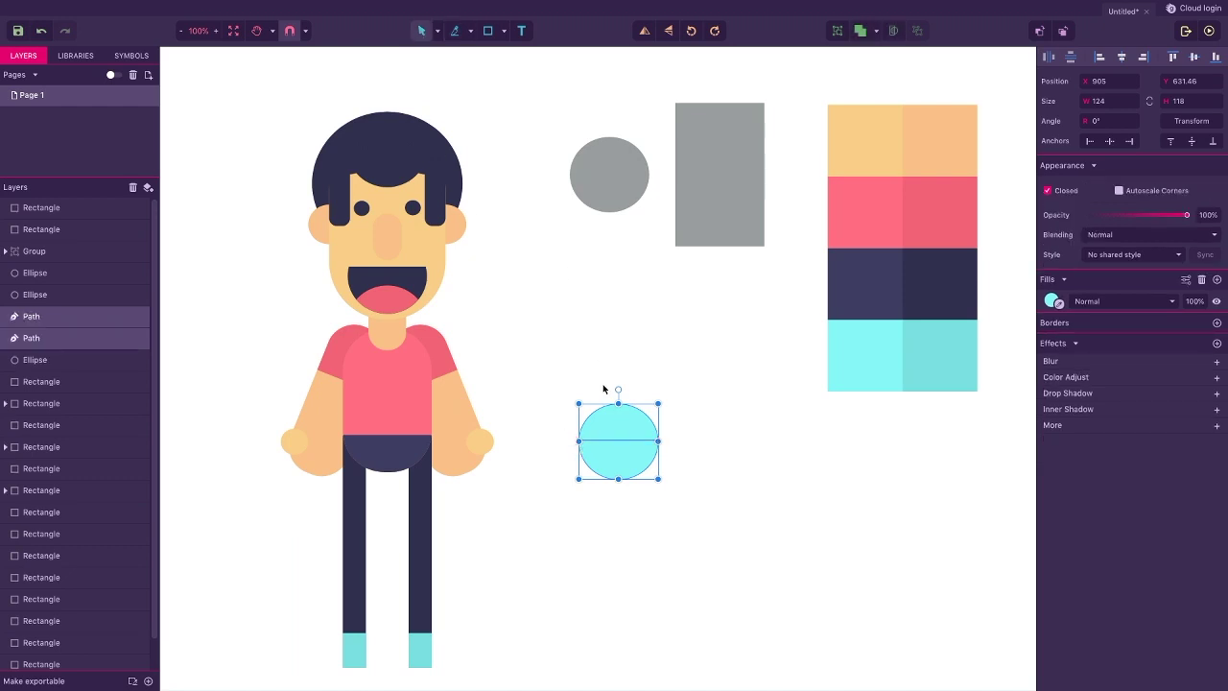
# Place one cyan half circle on the right foot in front of everything.
pyautogui.click(603, 389)
pyautogui.moveTo(620, 427); pyautogui.dragTo(442, 648)
pyautogui.rightClick(442, 648)
pyautogui.moveTo(537, 360)
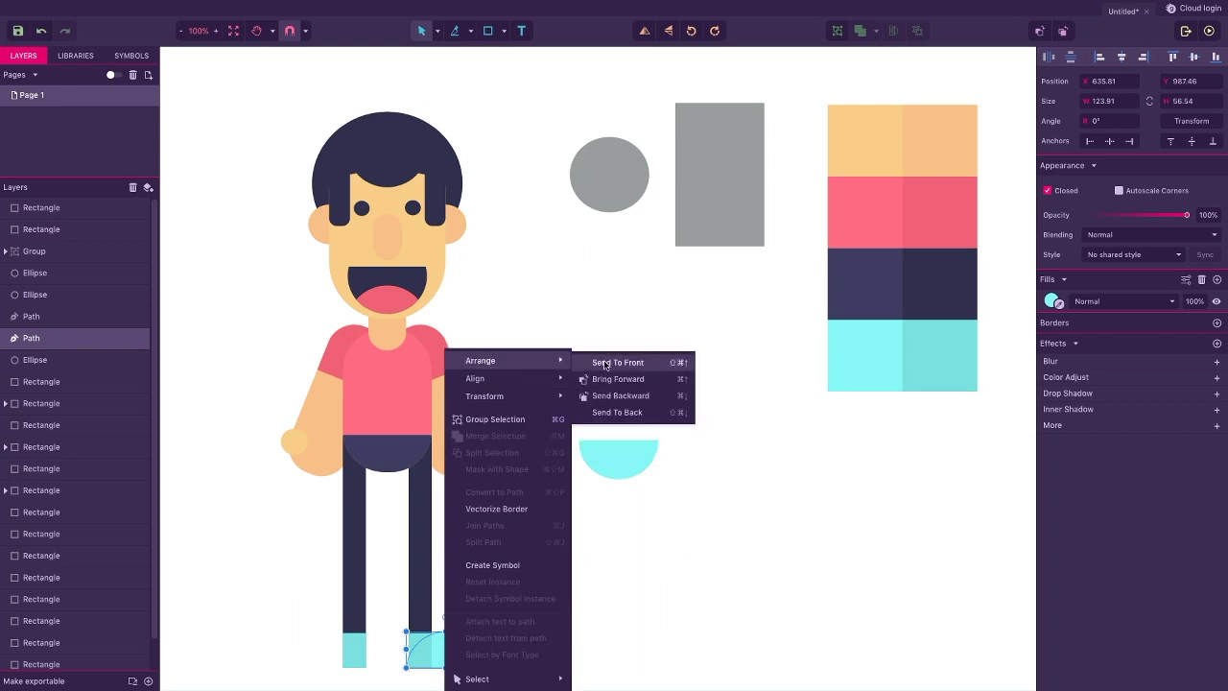
pyautogui.click(605, 365)
pyautogui.moveTo(431, 649); pyautogui.dragTo(429, 651)
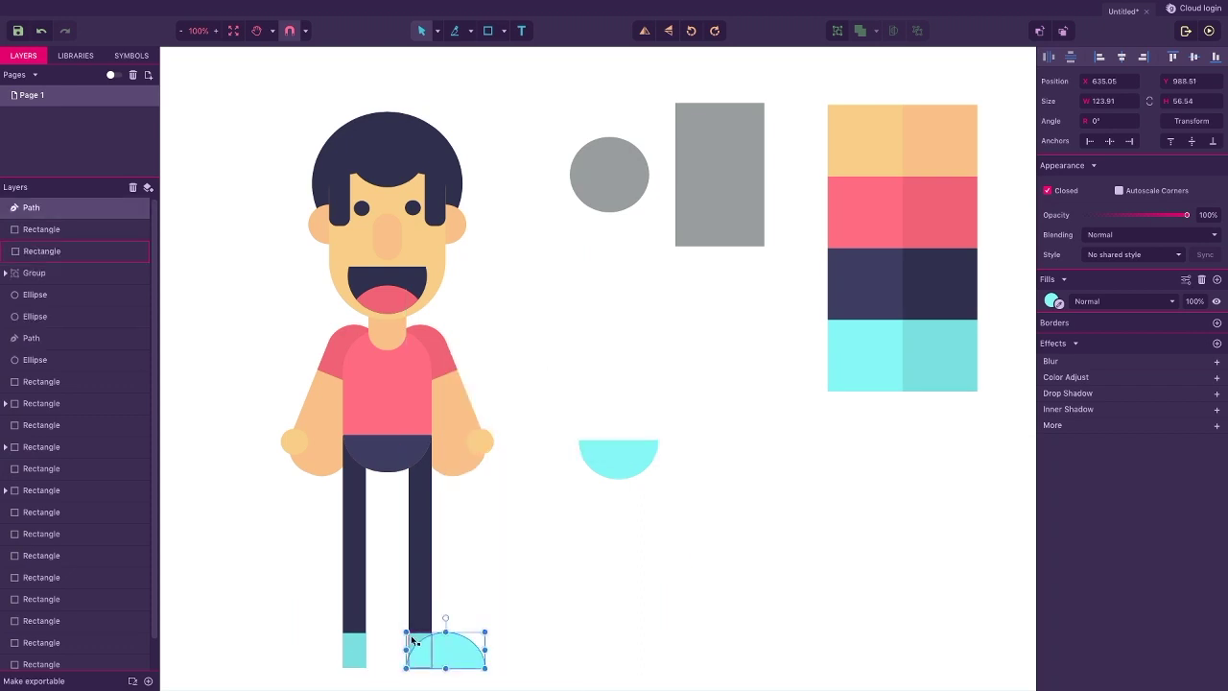
# Flip the other half into a dome on the left foot, bring it forward, and resize both shoes to about 108 × 49.
pyautogui.click(614, 458)
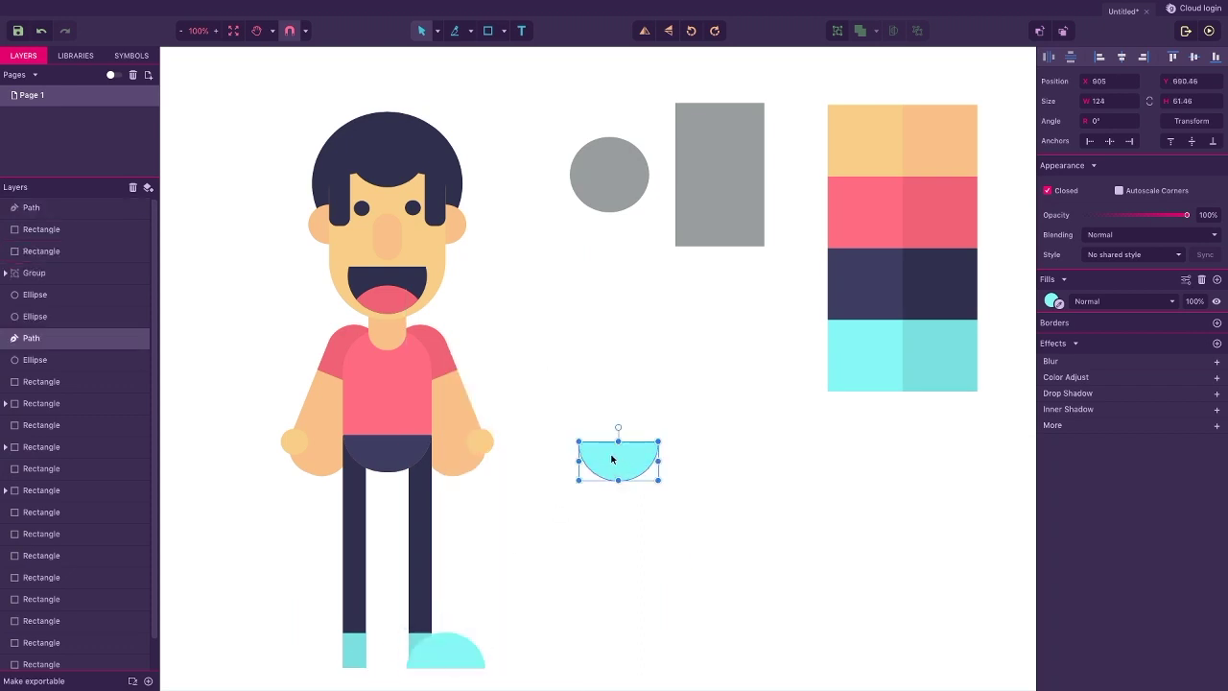
pyautogui.click(669, 34)
pyautogui.moveTo(615, 464); pyautogui.dragTo(317, 651)
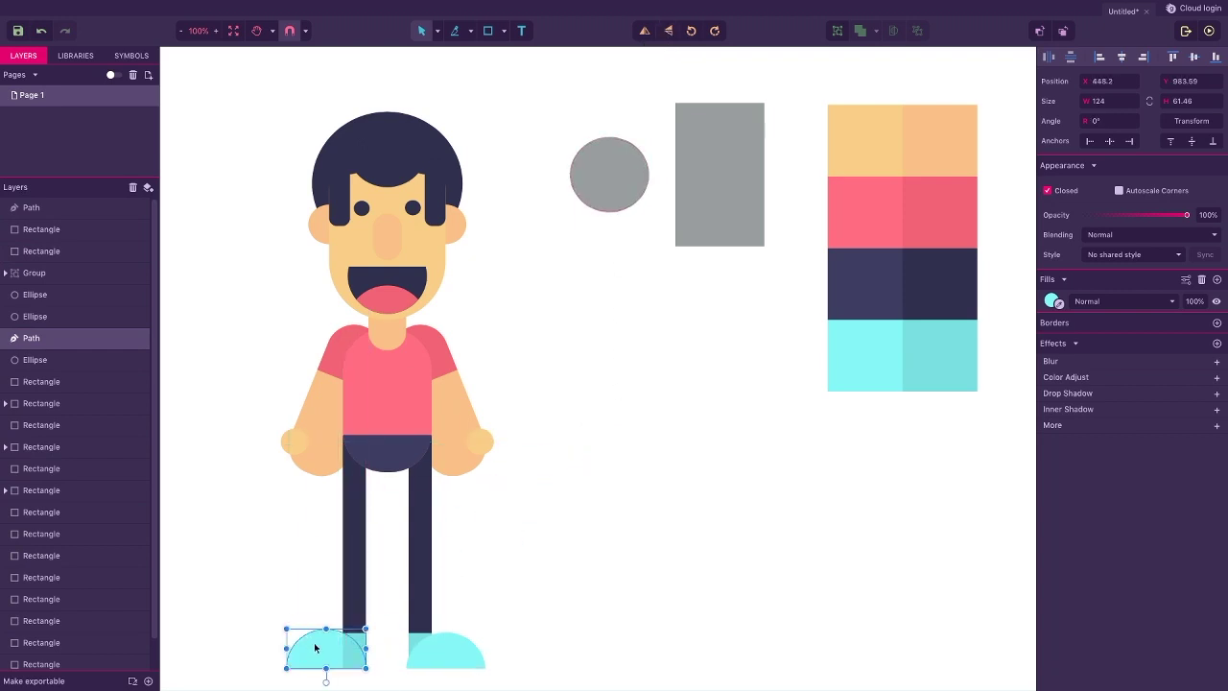
pyautogui.rightClick(315, 648)
pyautogui.moveTo(355, 357)
pyautogui.click(490, 360)
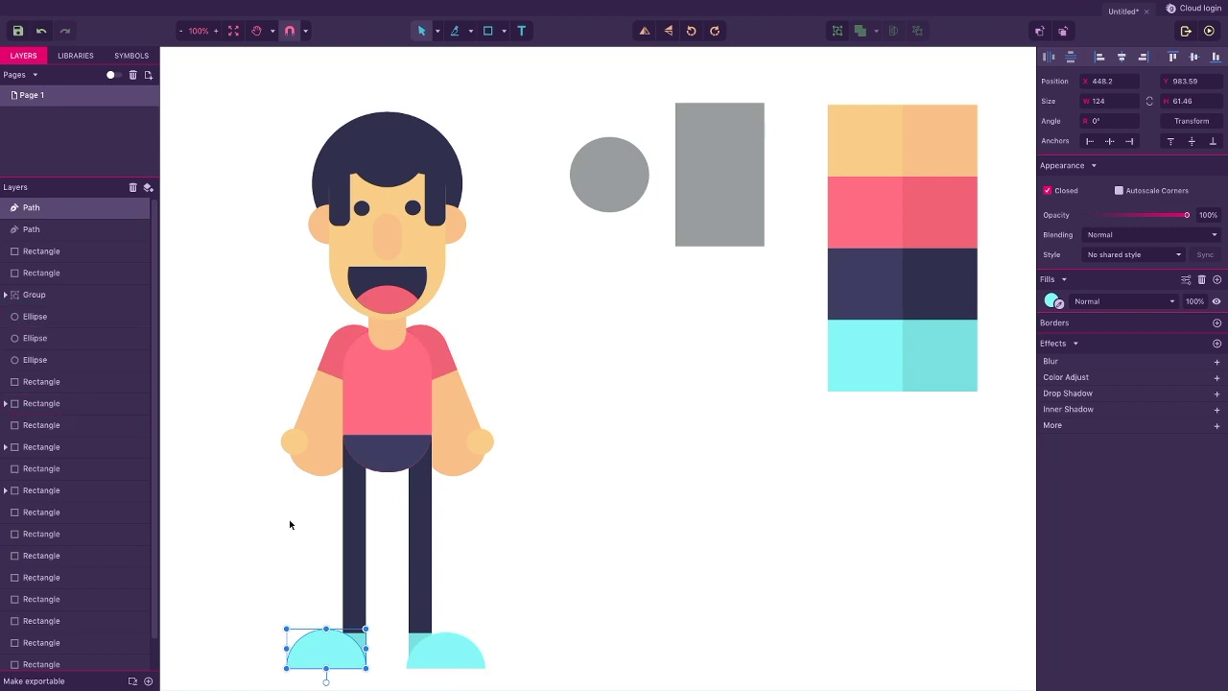
pyautogui.moveTo(286, 648); pyautogui.dragTo(305, 649)
pyautogui.click(447, 648)
pyautogui.moveTo(484, 633); pyautogui.dragTo(474, 642)
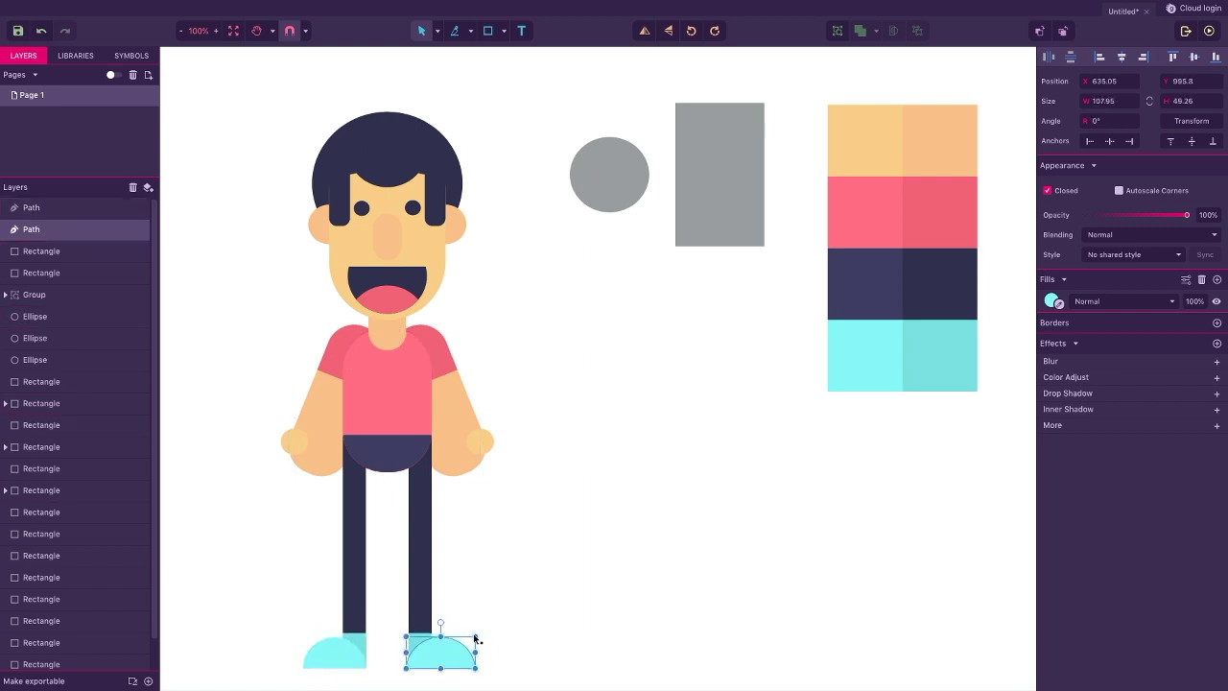
pyautogui.click(290, 596)
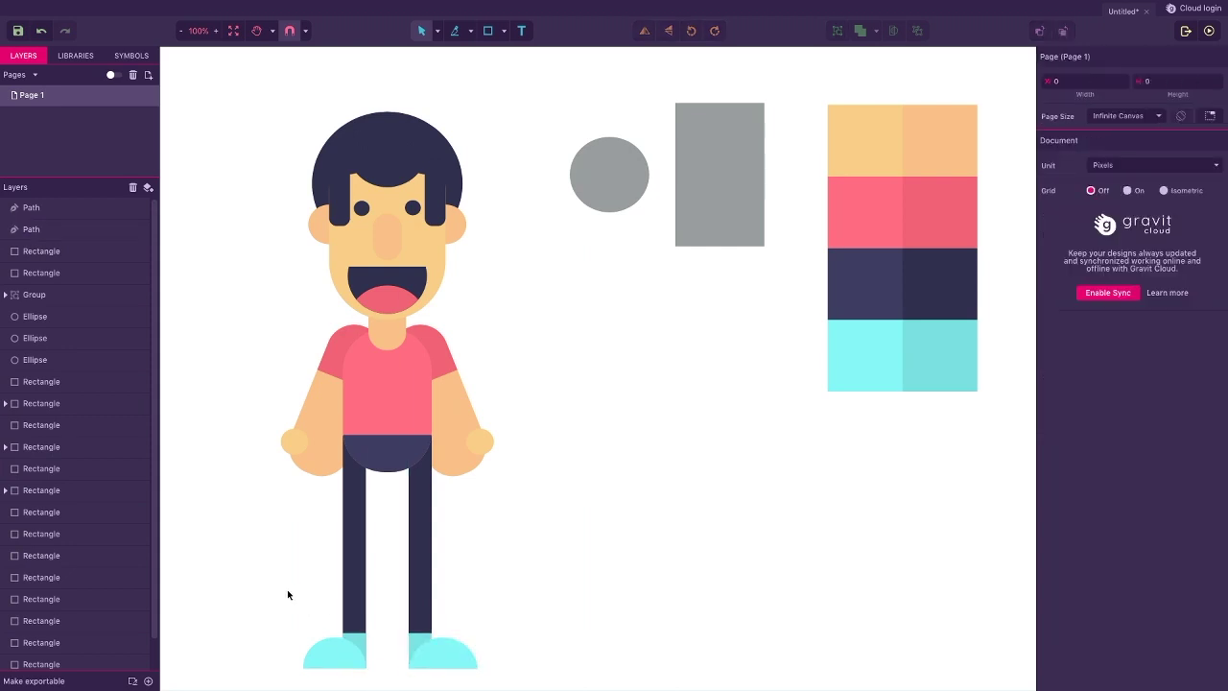